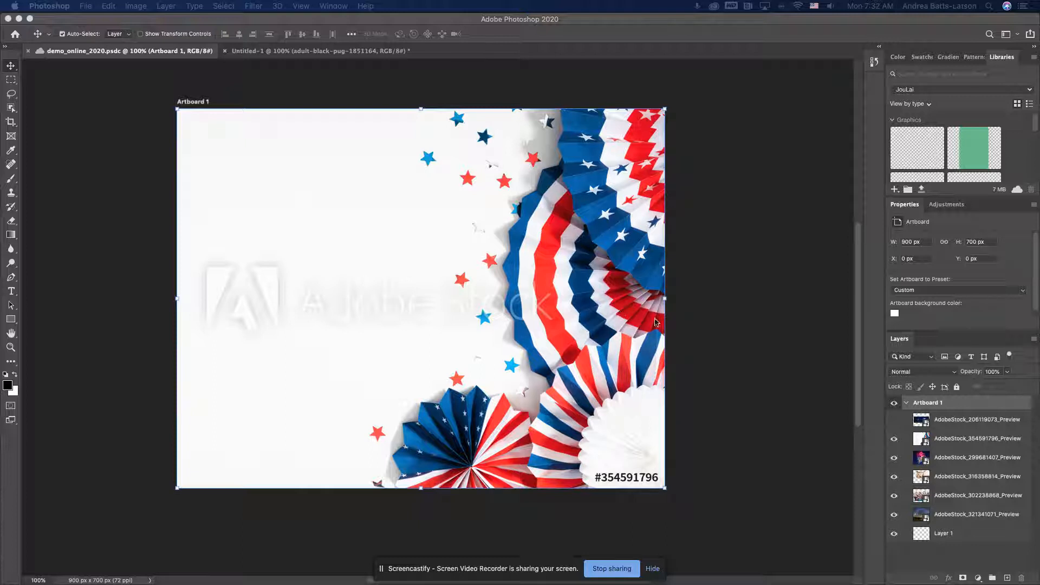
Hide all the stock photo layers stacked above the starry lake image, AdobeStock_321341071_Preview
click(895, 420)
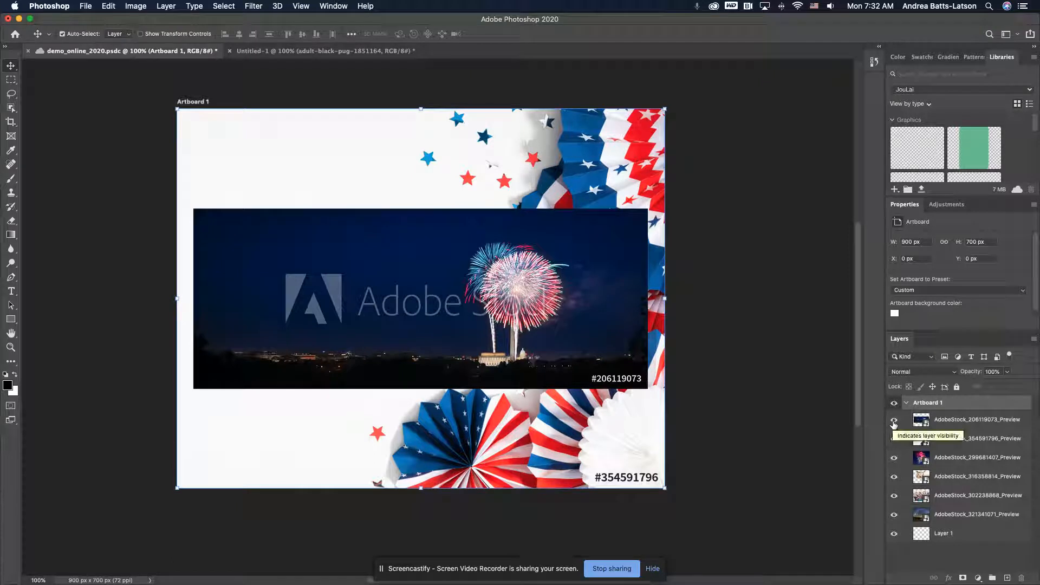
click(894, 421)
click(895, 439)
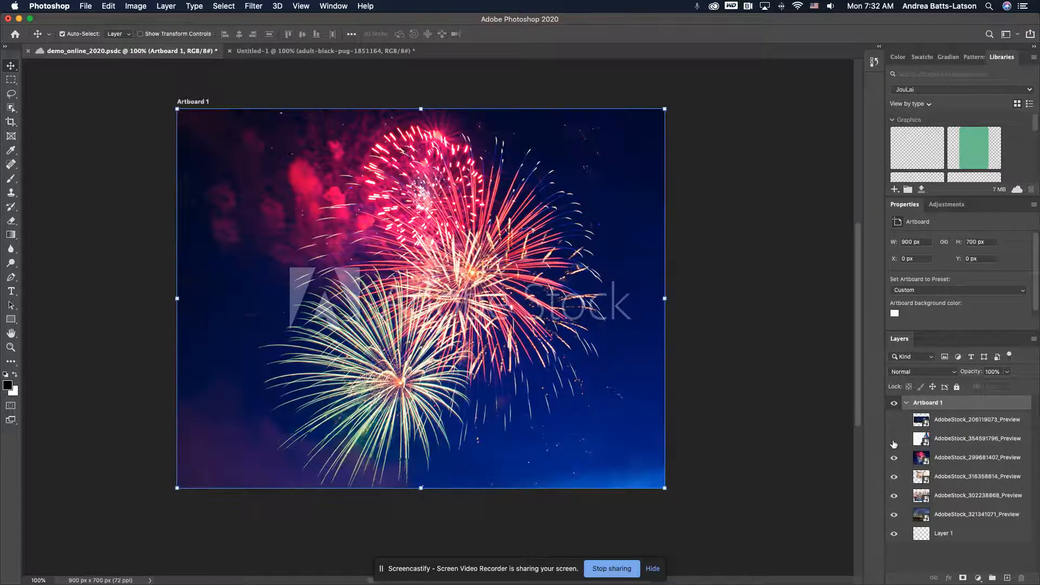
click(894, 459)
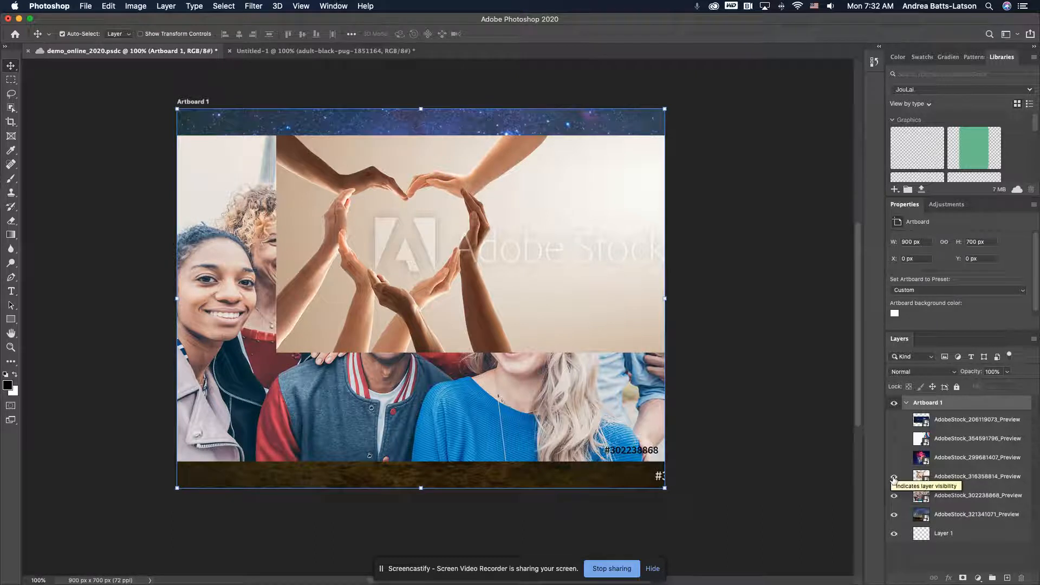
click(894, 477)
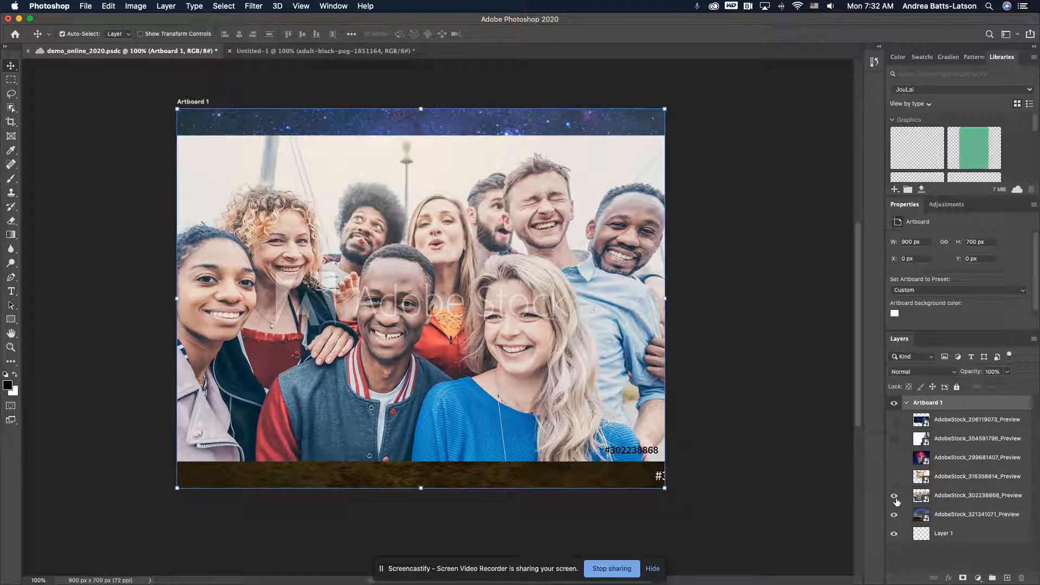
click(895, 496)
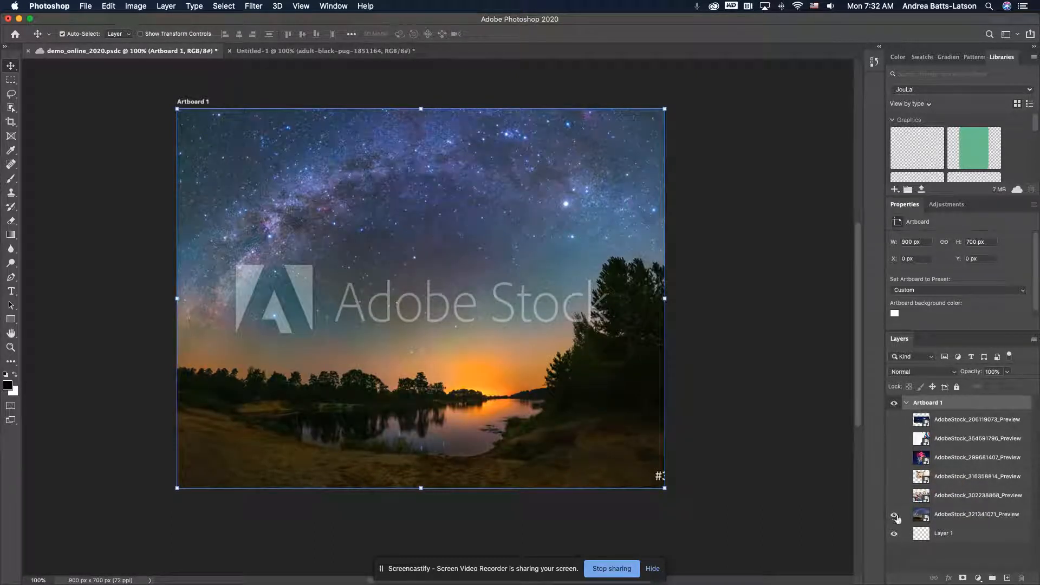
click(895, 515)
click(895, 515)
Compare candidate photos over the starry lake image and leave only the heart-shaped hands layer, AdobeStock_316358814_Preview, shown above it
click(894, 438)
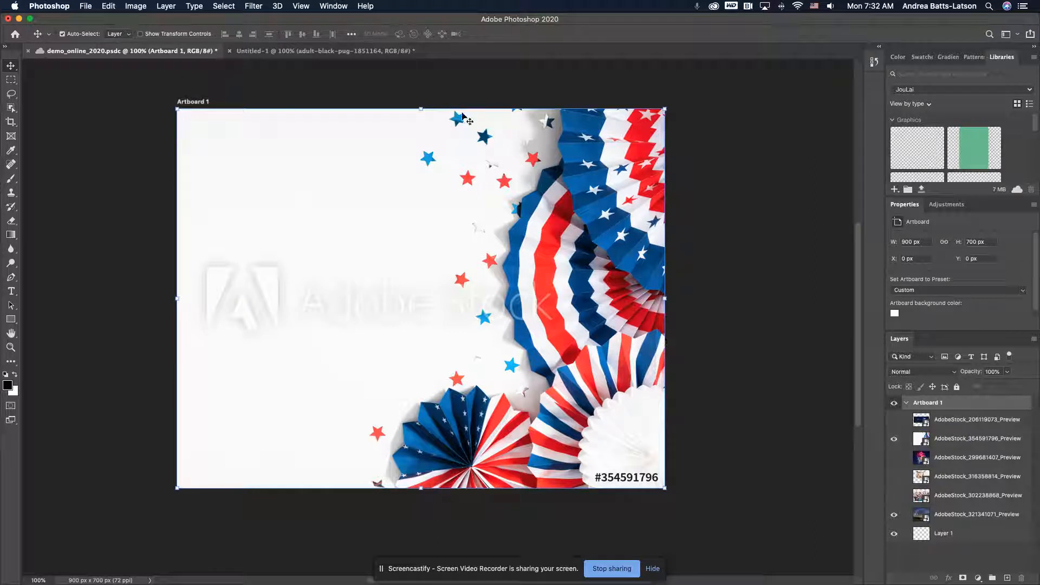
click(894, 458)
click(894, 477)
click(895, 439)
click(894, 458)
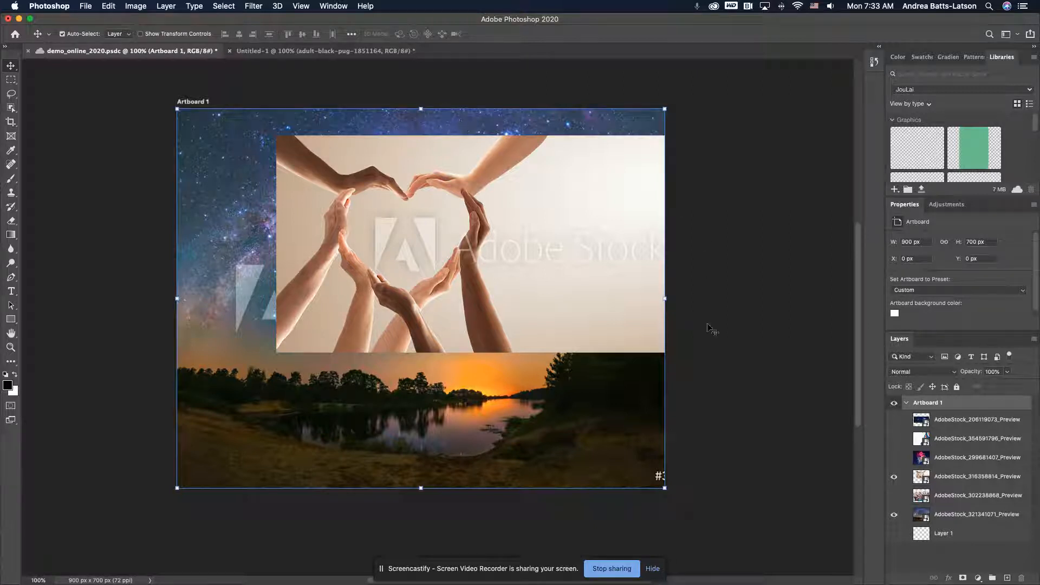
click(957, 483)
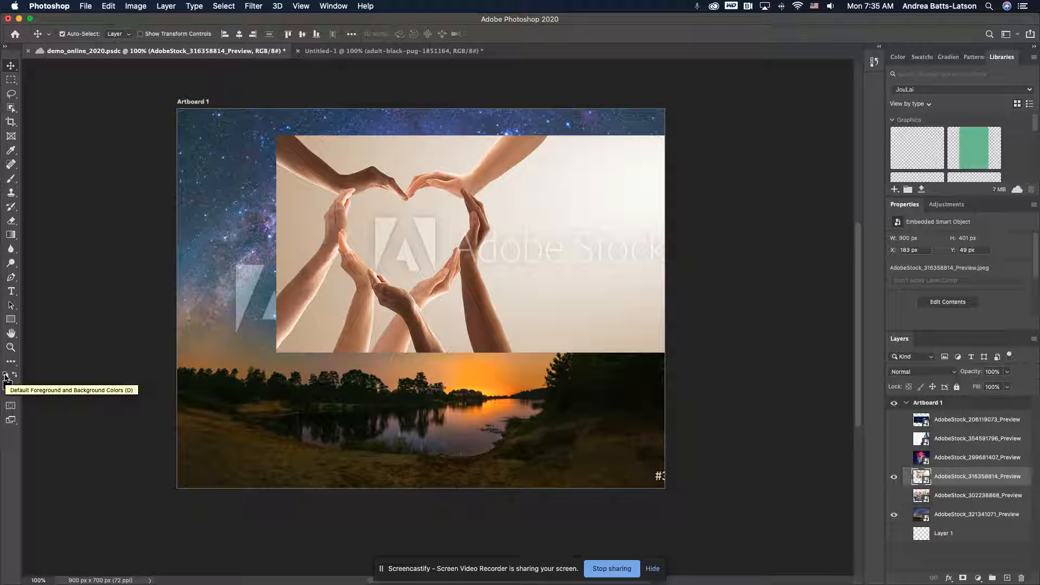
click(5, 376)
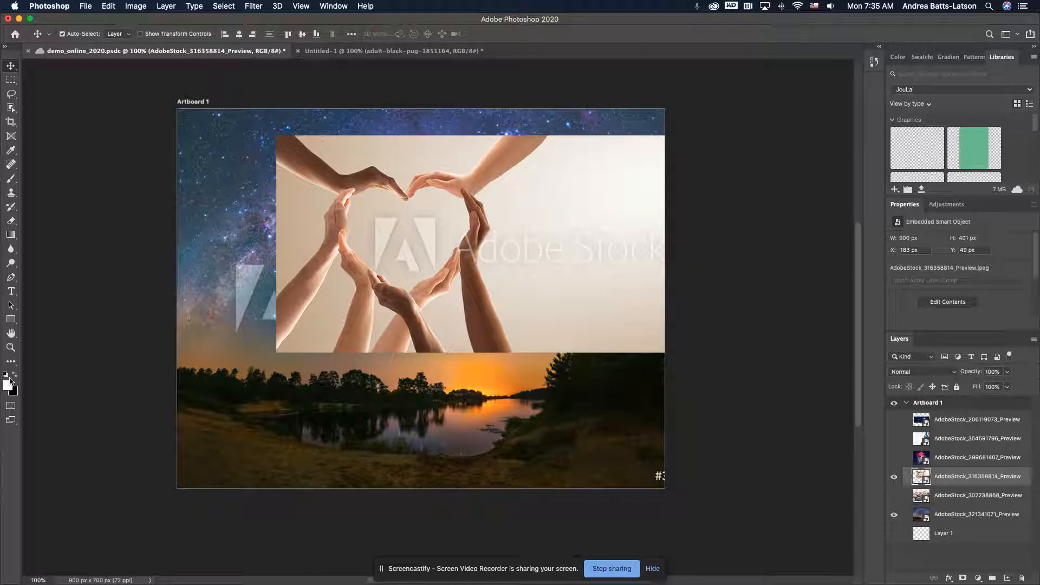
click(6, 377)
click(964, 577)
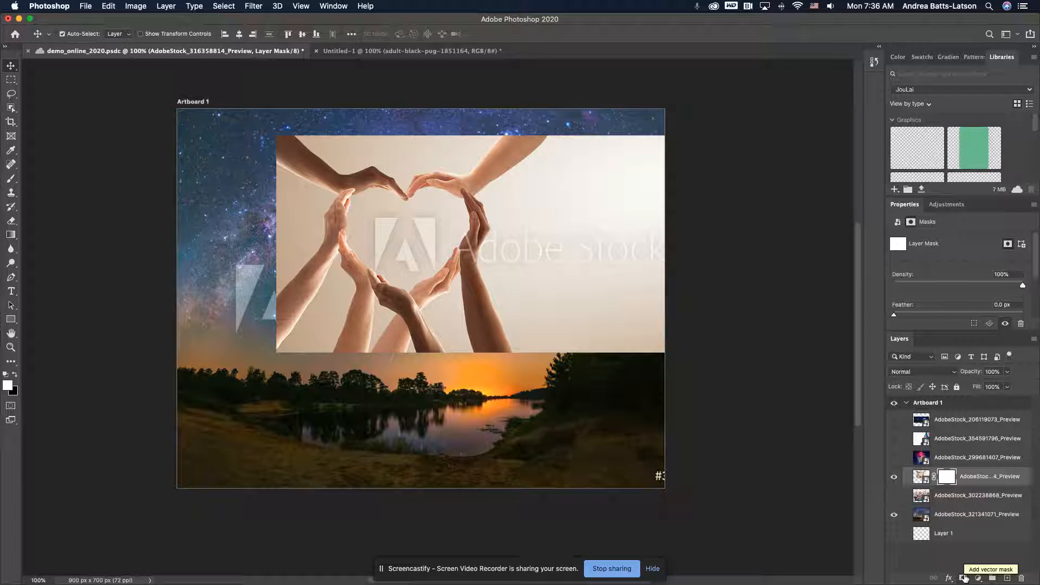
key(super+z)
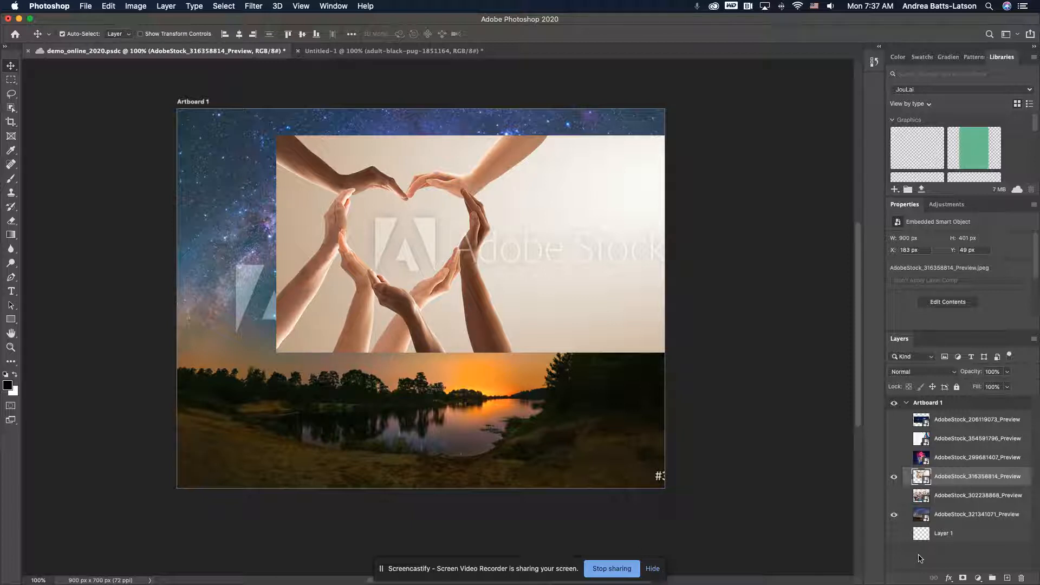
Add a layer mask to the heart-shaped hands layer, AdobeStock_316358814_Preview, and save the document
super+click(943, 517)
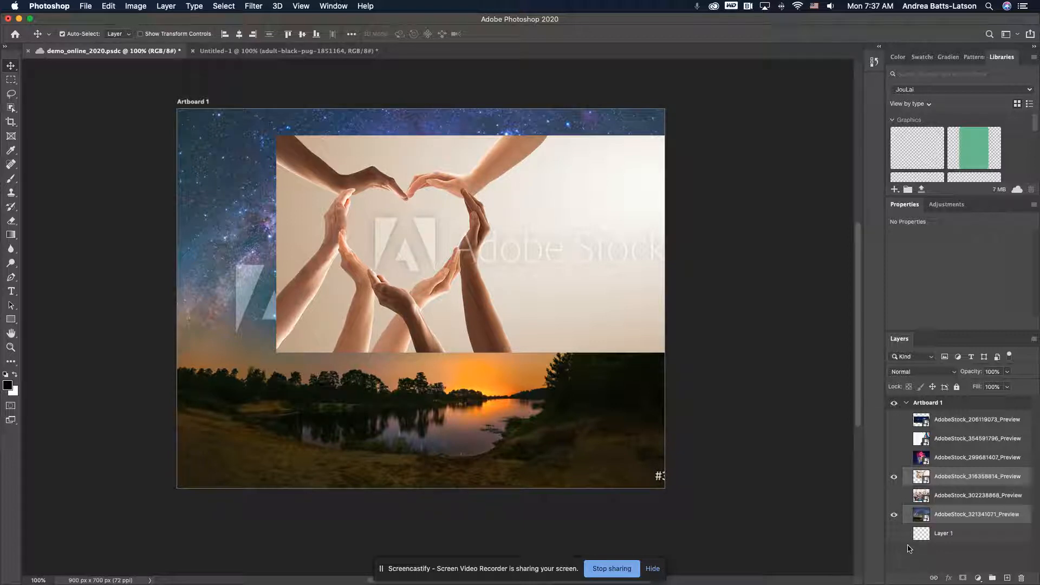
click(940, 480)
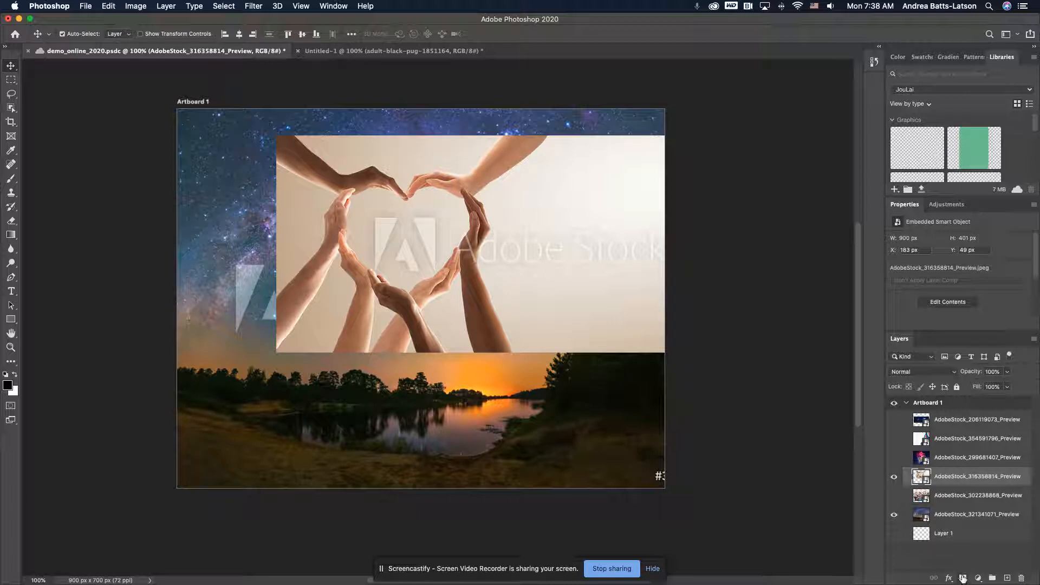
click(963, 579)
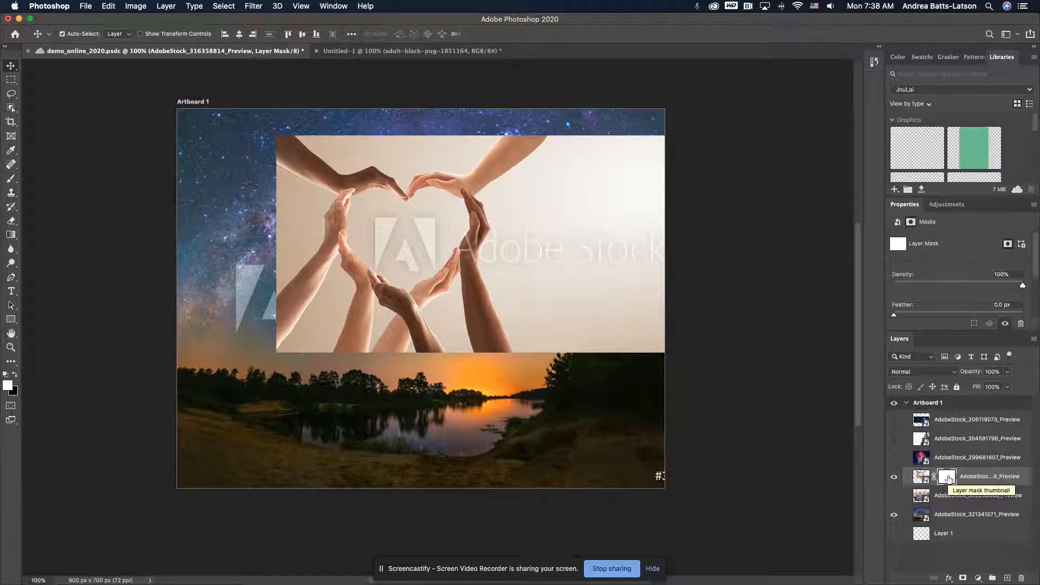
key(super+s)
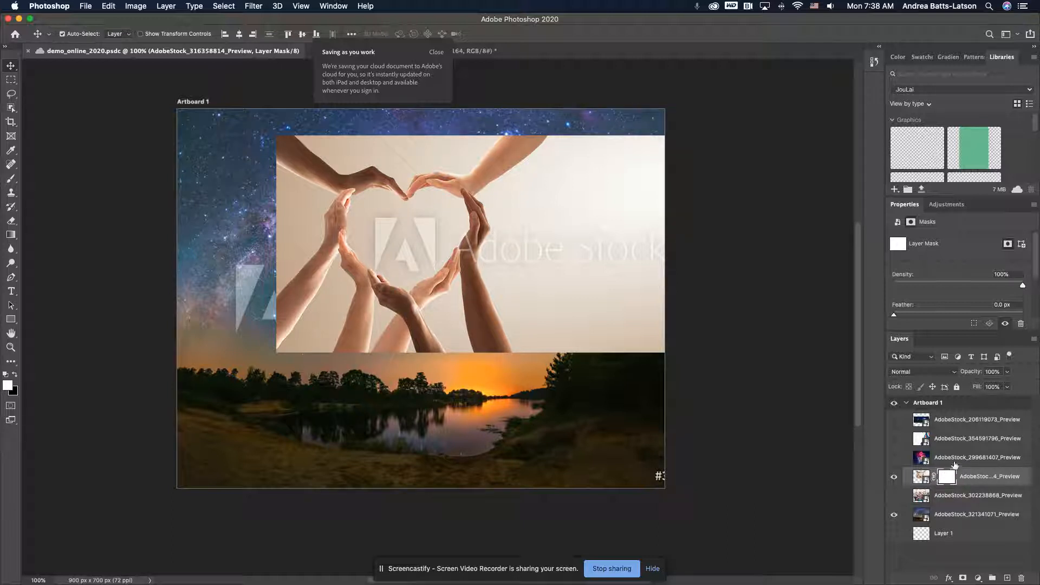
Activate the mask of the heart-shaped hands layer and set up the Brush tool with a size of about 27 px
click(922, 478)
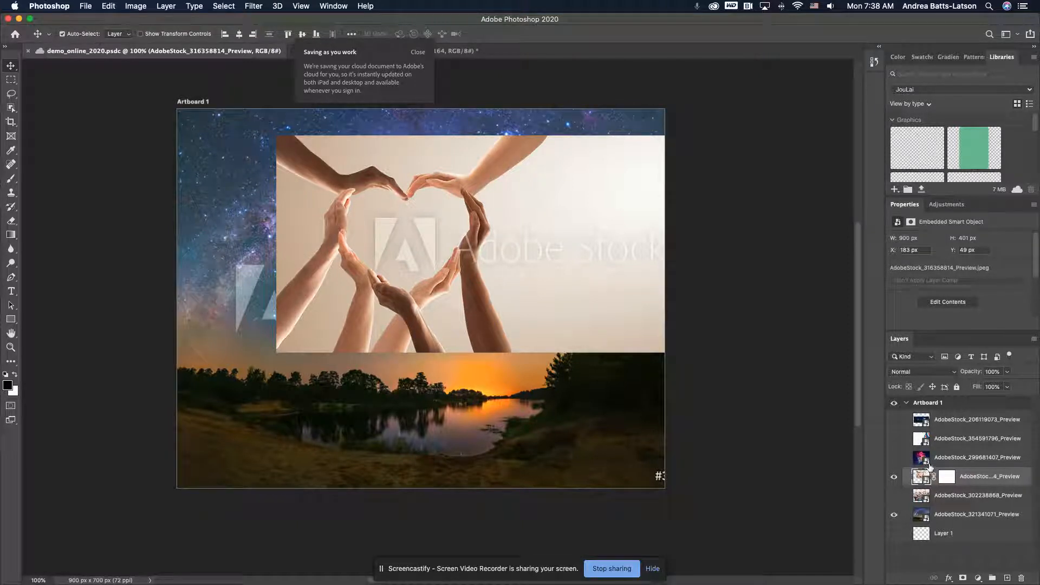
click(947, 480)
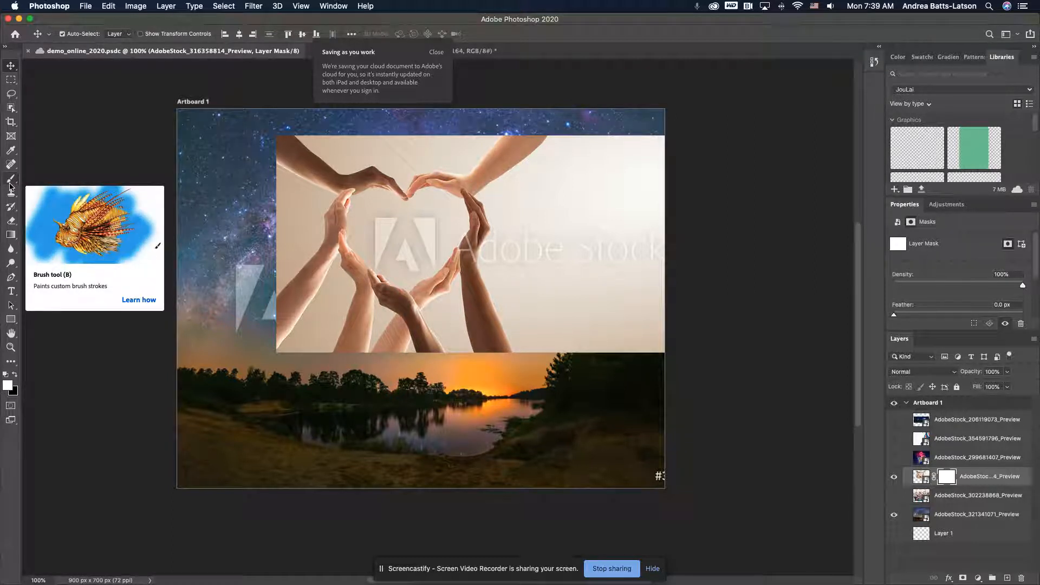
click(9, 186)
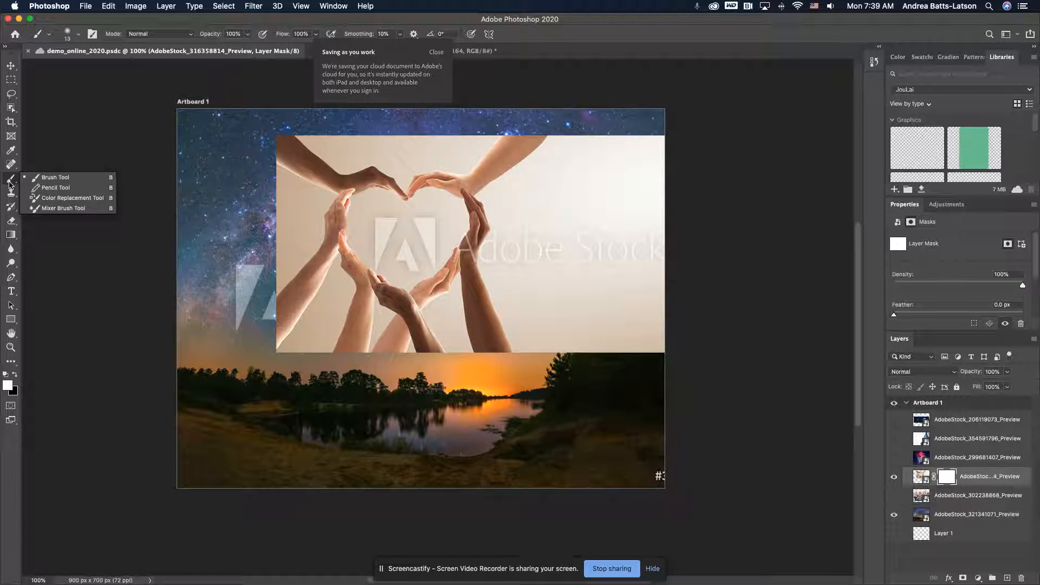
click(10, 184)
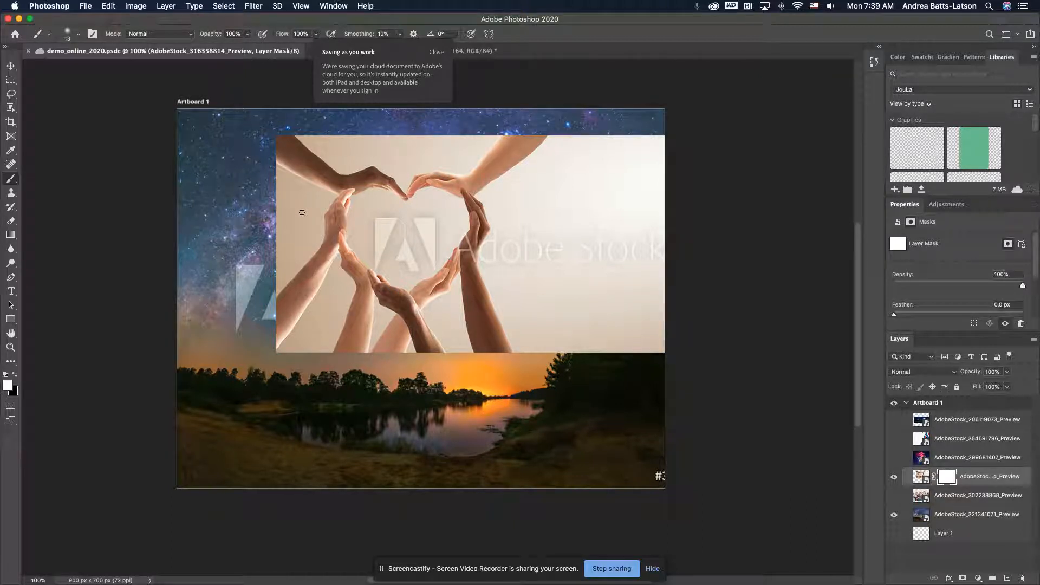
click(81, 35)
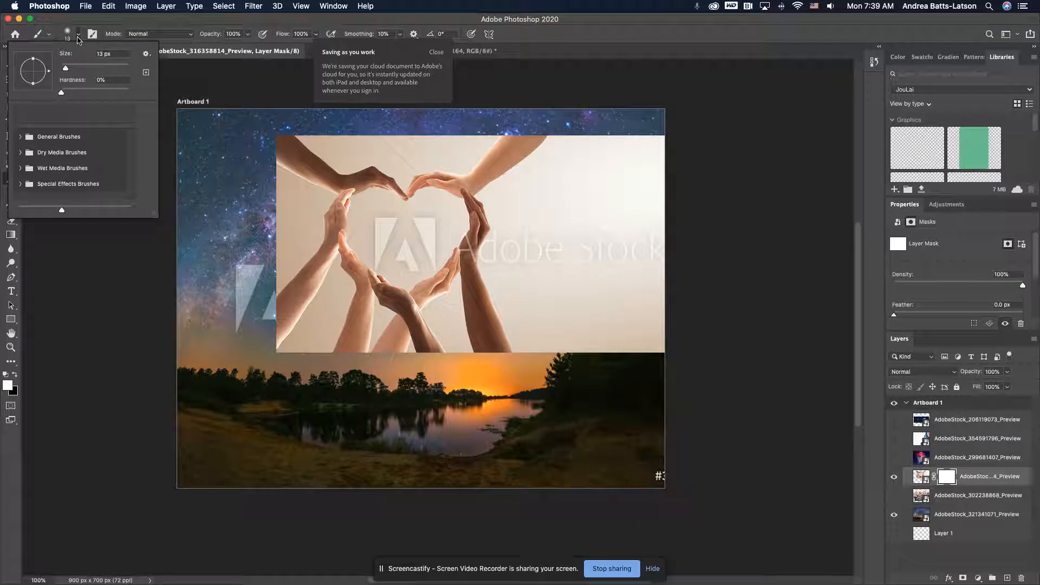
drag(66, 68, 70, 70)
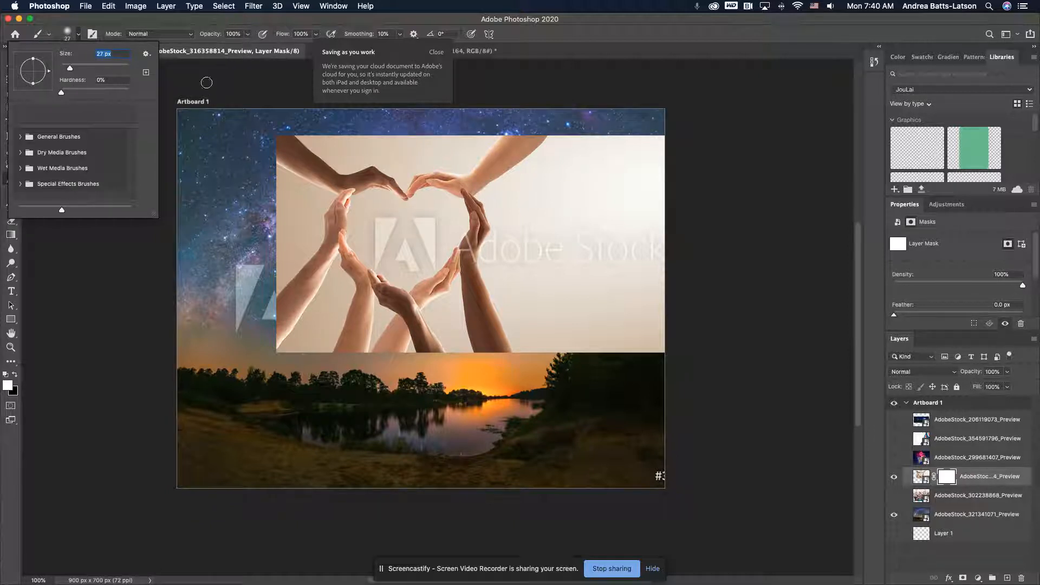
click(192, 15)
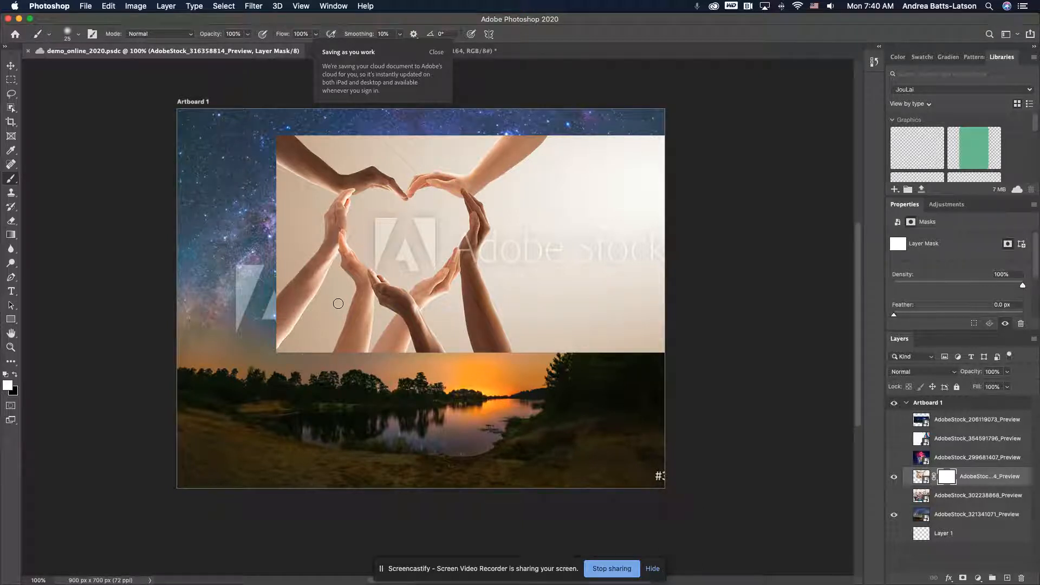
Enlarge the brush to 45 px to suit the space inside the heart of hands
key(bracketright)
key(bracketright)
key(bracketright)
key(bracketright)
key(bracketright)
key(bracketright)
key(bracketright)
key(bracketright)
key(bracketright)
key(bracketright)
key(bracketright)
key(bracketright)
key(bracketright)
key(bracketright)
key(bracketleft)
key(bracketleft)
key(bracketleft)
key(bracketleft)
key(bracketleft)
key(bracketleft)
key(bracketleft)
key(bracketleft)
key(bracketleft)
key(bracketleft)
key(bracketleft)
key(bracketleft)
key(bracketright)
Try hiding the arms in the lower-left part of the hands photo by painting black on its mask, and undo the stroke
mouse_move(405, 250)
mouse_down()
mouse_move(382, 222)
mouse_move(443, 247)
mouse_move(386, 249)
mouse_up()
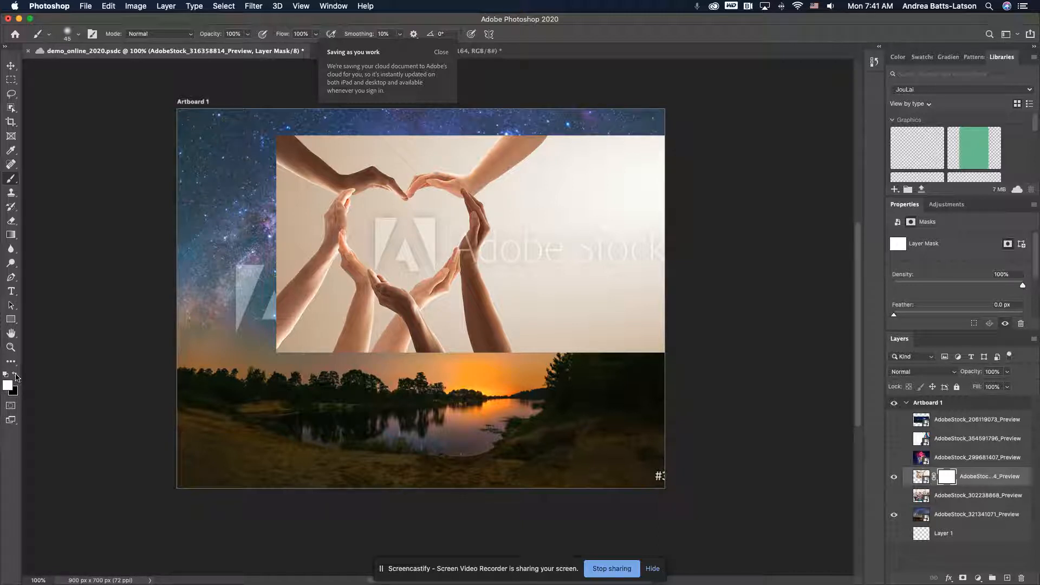
click(15, 376)
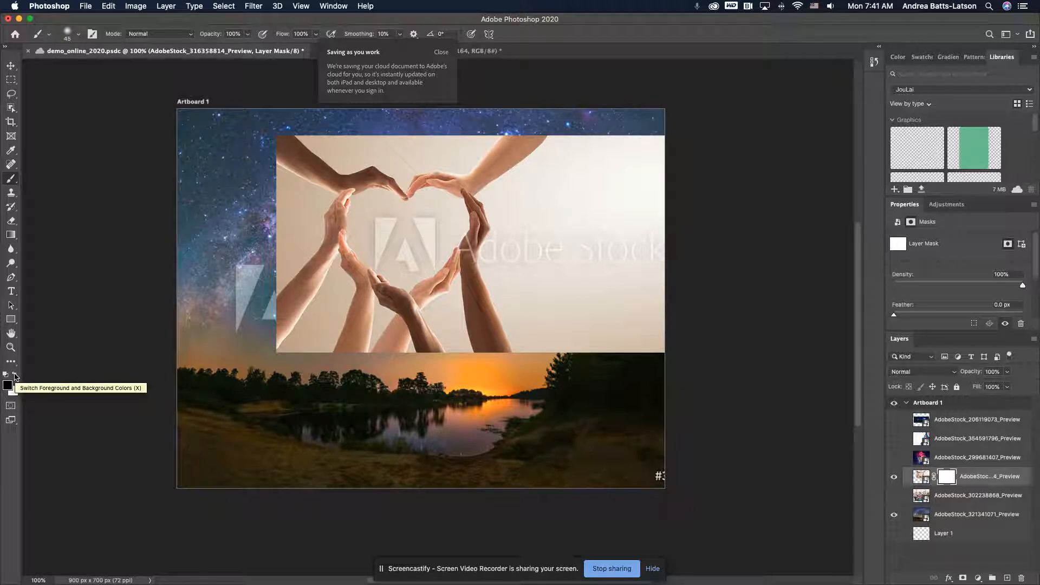
click(16, 376)
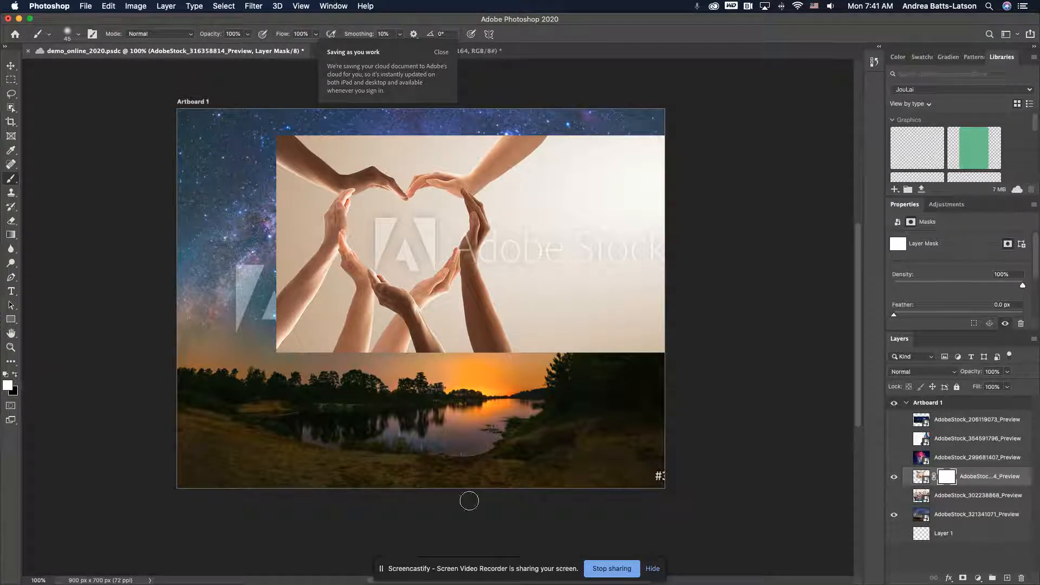
key(x)
mouse_move(367, 337)
mouse_down()
mouse_move(323, 288)
mouse_move(353, 325)
mouse_move(310, 287)
mouse_move(354, 334)
mouse_move(287, 288)
mouse_move(316, 310)
mouse_move(301, 268)
mouse_move(319, 272)
mouse_move(302, 246)
mouse_move(329, 277)
mouse_move(300, 275)
mouse_move(291, 286)
mouse_move(304, 350)
mouse_move(286, 305)
mouse_move(283, 351)
mouse_move(275, 332)
mouse_move(294, 321)
mouse_move(276, 279)
mouse_move(361, 345)
mouse_move(328, 322)
mouse_move(338, 359)
mouse_move(306, 333)
mouse_up()
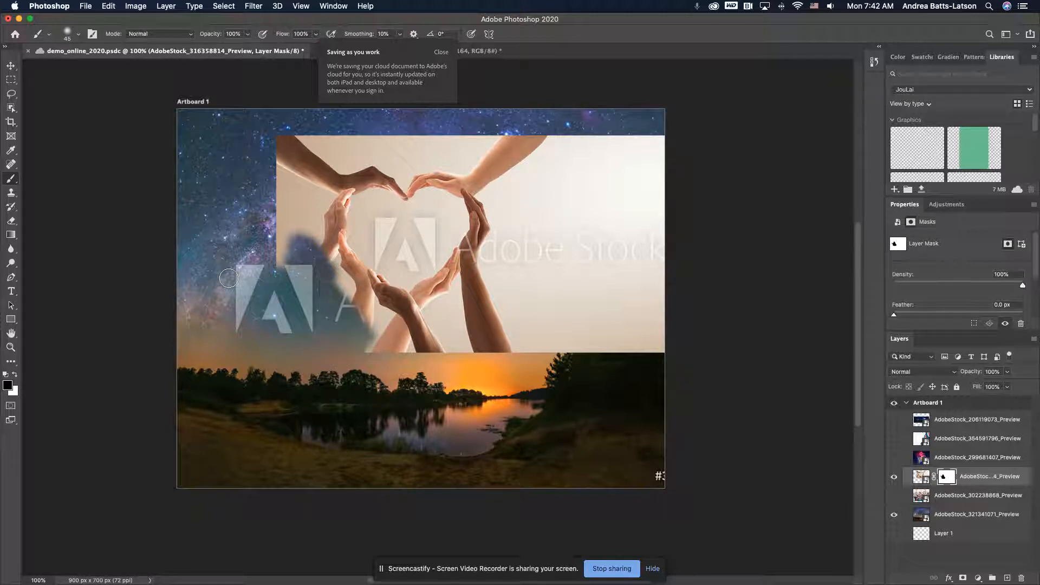
key(super+z)
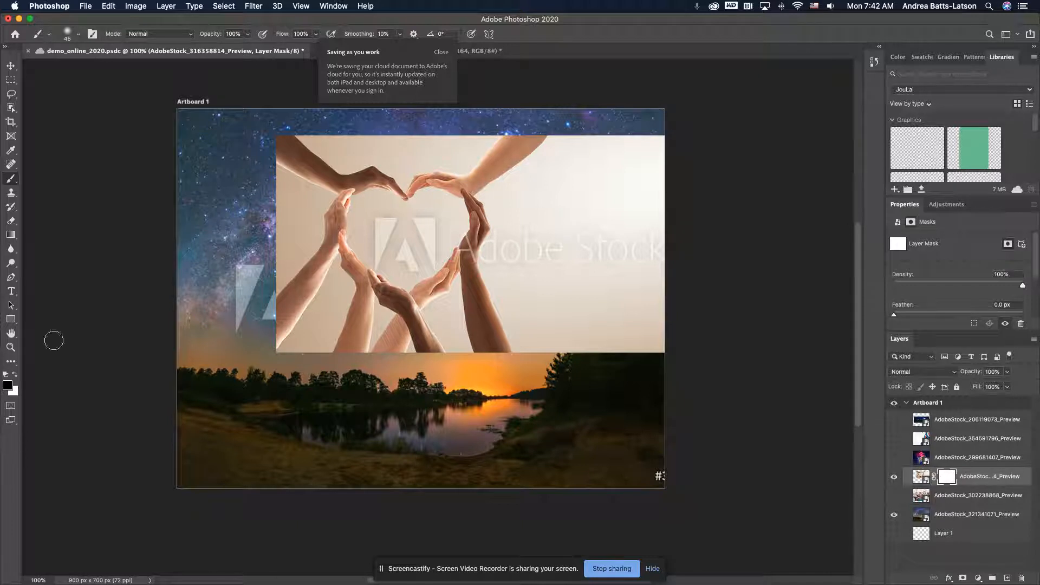
With black as the foreground colour, paint on the mask inside the heart of hands to reveal the starry sky
click(14, 377)
click(15, 377)
click(15, 377)
click(13, 377)
click(14, 377)
click(14, 377)
mouse_move(389, 222)
mouse_down()
mouse_move(414, 238)
mouse_move(387, 238)
mouse_move(399, 227)
mouse_move(398, 243)
mouse_move(383, 218)
mouse_move(365, 230)
mouse_move(398, 268)
mouse_move(407, 264)
mouse_move(396, 249)
mouse_move(435, 241)
mouse_move(378, 245)
mouse_move(387, 230)
mouse_move(428, 235)
mouse_move(430, 223)
mouse_move(407, 224)
mouse_up()
Dismiss the cloud-saving notice and inspect the edges of the masked area inside the heart at 300% magnification
key(super+minus)
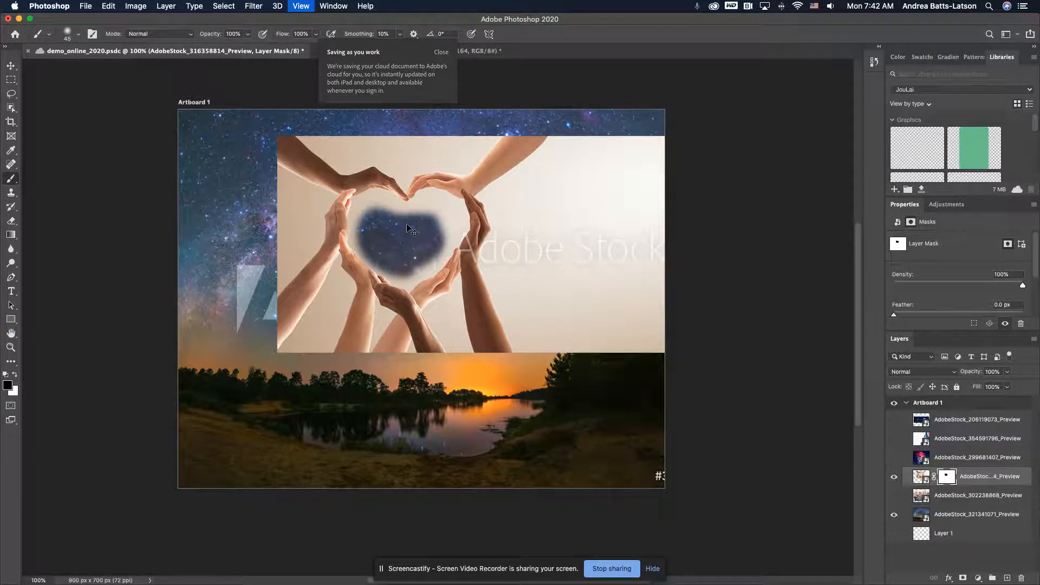
key(super+plus)
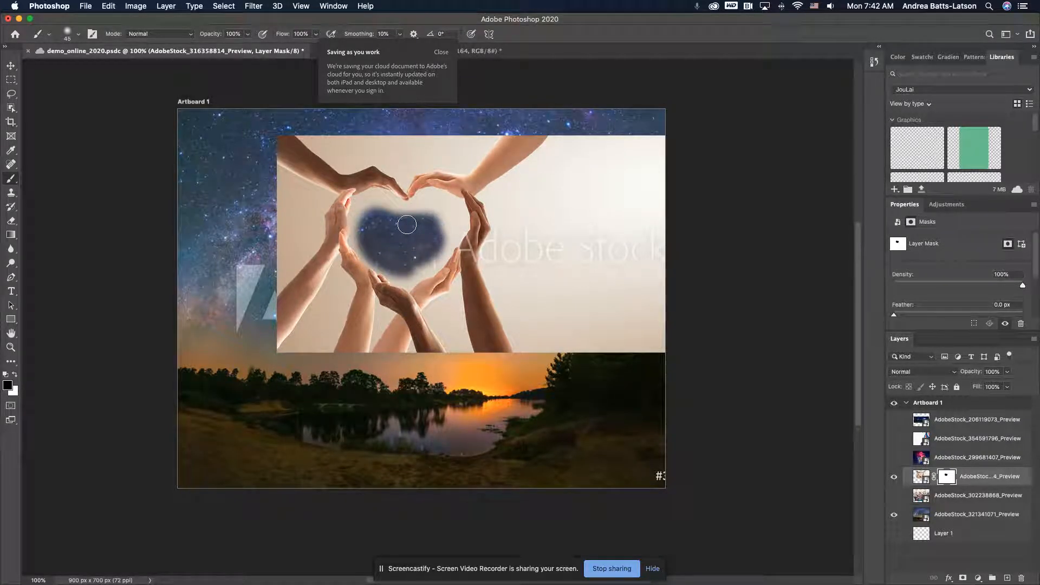
key(super+plus)
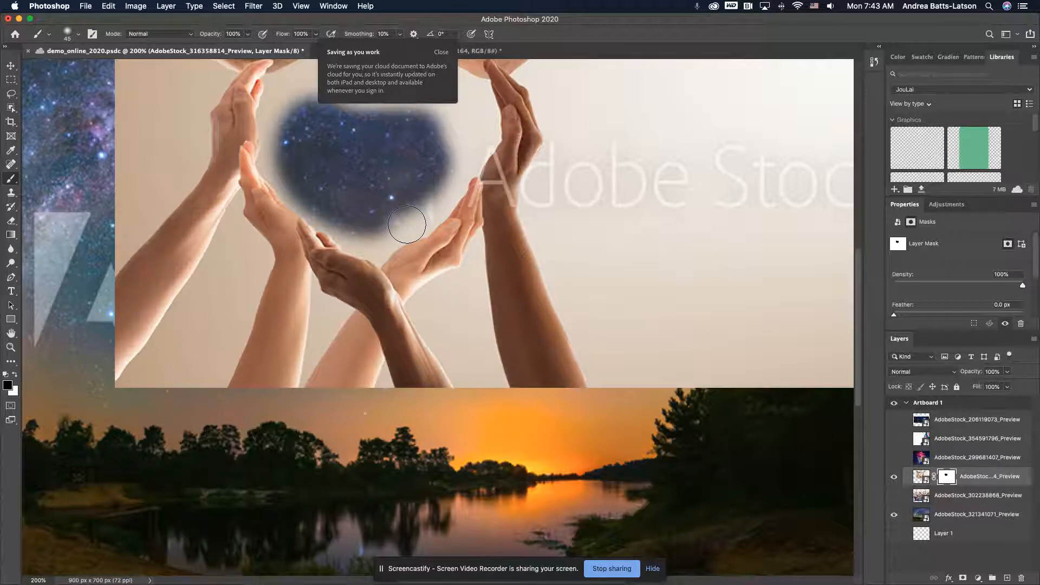
click(442, 53)
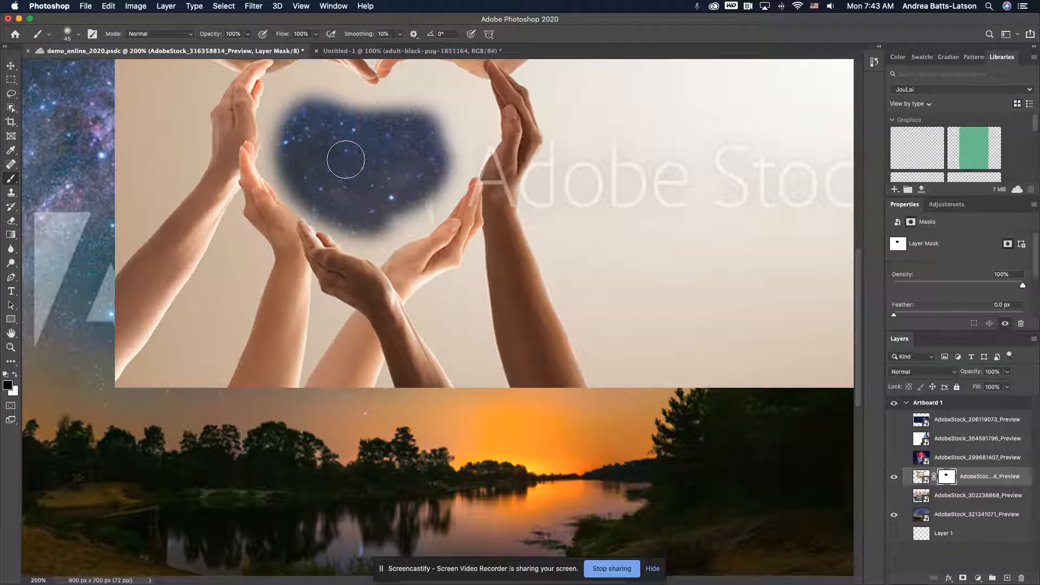
key(space)
mouse_move(346, 158)
mouse_down()
mouse_move(378, 208)
mouse_move(300, 166)
mouse_move(394, 235)
mouse_move(336, 260)
mouse_move(418, 345)
mouse_up()
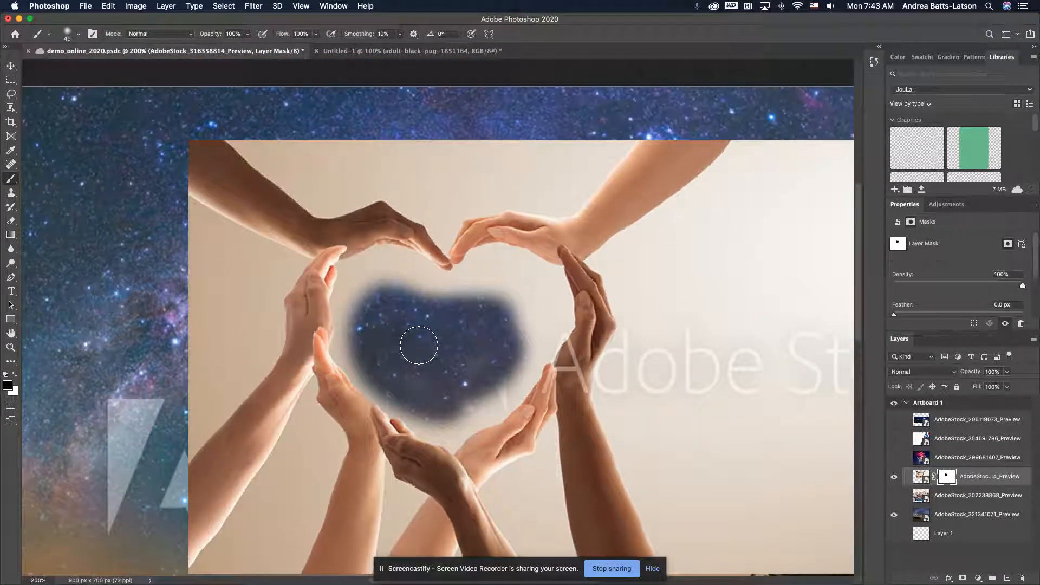
scroll(419, 346, down, 5)
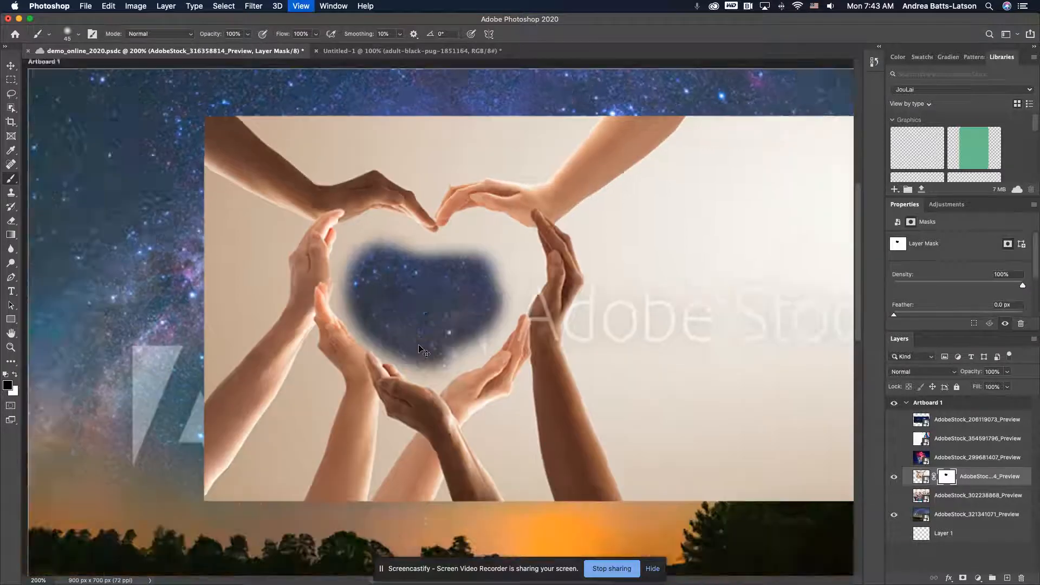
scroll(420, 347, up, 4)
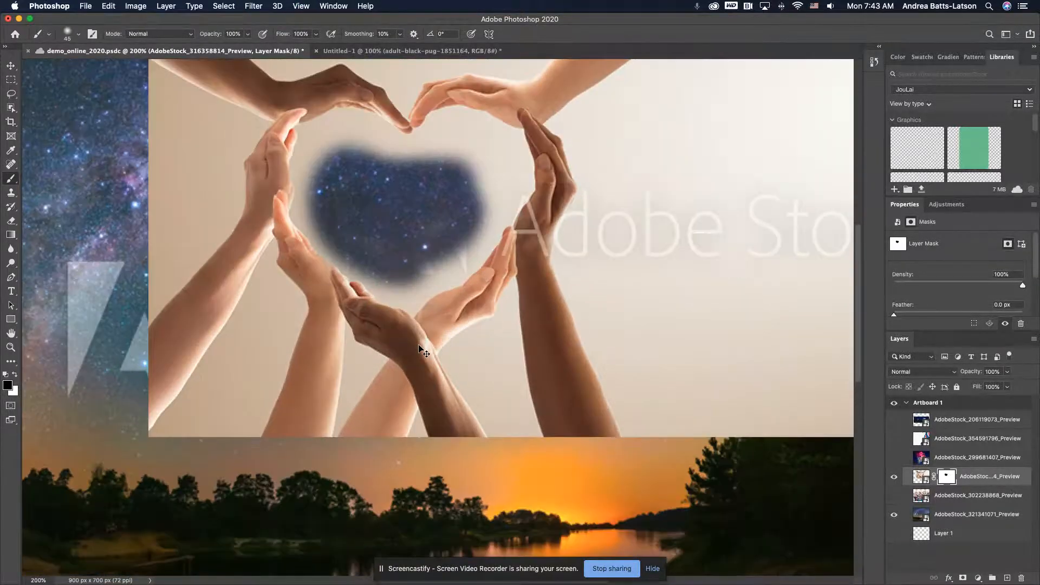
scroll(419, 345, up, 3)
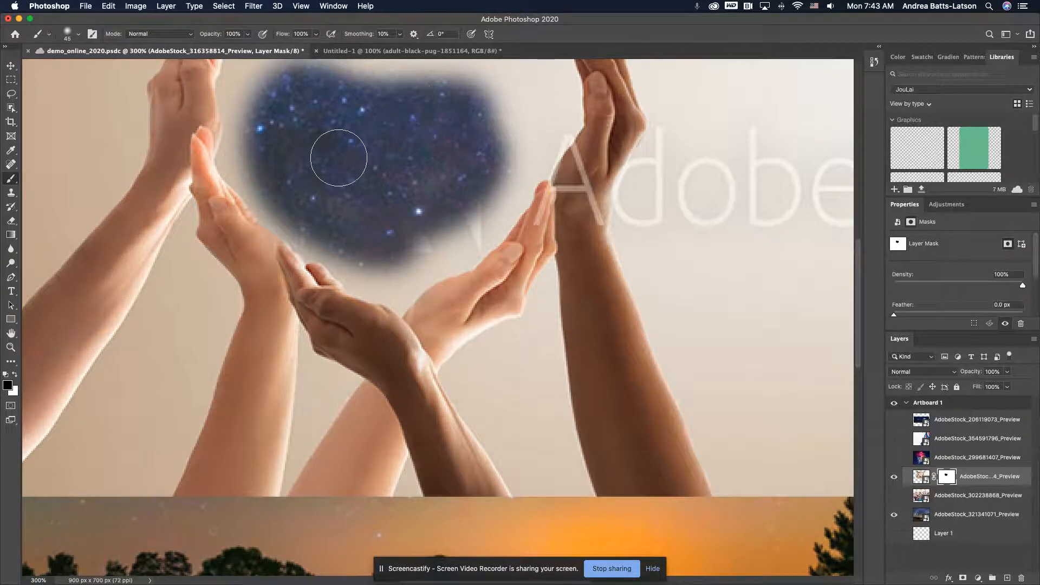
With the brush reduced to 15 px, paint black on the mask along the inner edges of the heart to extend the starry area
key(space)
mouse_move(338, 157)
mouse_down()
mouse_move(340, 209)
mouse_move(374, 260)
mouse_move(357, 317)
mouse_move(372, 350)
mouse_move(363, 255)
mouse_move(349, 240)
mouse_move(312, 243)
mouse_move(354, 246)
mouse_move(371, 274)
mouse_move(399, 289)
mouse_move(444, 292)
mouse_move(478, 279)
mouse_move(501, 283)
mouse_move(507, 302)
mouse_move(497, 269)
mouse_move(522, 289)
mouse_move(521, 326)
mouse_move(536, 298)
mouse_move(531, 331)
mouse_move(461, 350)
mouse_up()
mouse_move(384, 314)
mouse_down()
mouse_move(306, 276)
mouse_move(293, 314)
mouse_move(303, 368)
mouse_move(375, 386)
mouse_move(415, 458)
mouse_move(520, 401)
mouse_move(537, 377)
mouse_move(483, 400)
mouse_up()
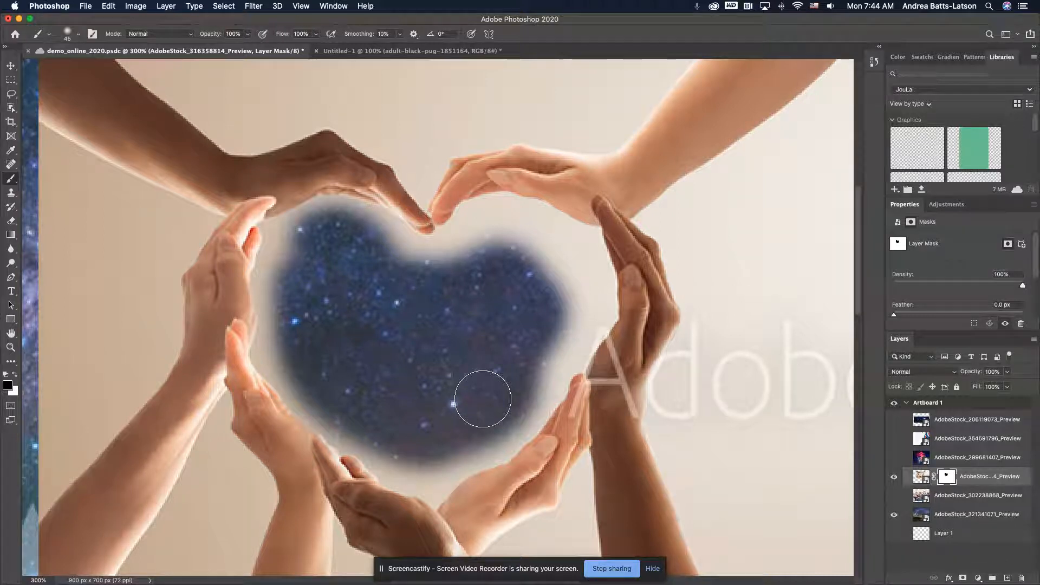
key(bracketleft)
key(bracketleft)
key(bracketleft)
key(bracketleft)
mouse_move(533, 379)
mouse_down()
mouse_move(563, 337)
mouse_move(519, 382)
mouse_move(560, 339)
mouse_move(560, 309)
mouse_move(521, 271)
mouse_move(452, 260)
mouse_move(477, 248)
mouse_move(528, 254)
mouse_move(561, 282)
mouse_move(557, 323)
mouse_move(510, 378)
mouse_move(544, 368)
mouse_move(564, 334)
mouse_move(570, 288)
mouse_move(537, 246)
mouse_move(503, 226)
mouse_move(470, 232)
mouse_move(433, 271)
mouse_up()
mouse_move(516, 233)
mouse_down()
mouse_move(406, 259)
mouse_move(364, 227)
mouse_move(319, 226)
mouse_move(289, 266)
mouse_move(284, 304)
mouse_move(298, 345)
mouse_move(281, 337)
mouse_move(284, 243)
mouse_move(326, 226)
mouse_move(287, 246)
mouse_move(273, 293)
mouse_move(283, 358)
mouse_move(409, 462)
mouse_move(440, 469)
mouse_move(473, 451)
mouse_move(526, 407)
mouse_move(529, 391)
mouse_move(448, 425)
mouse_up()
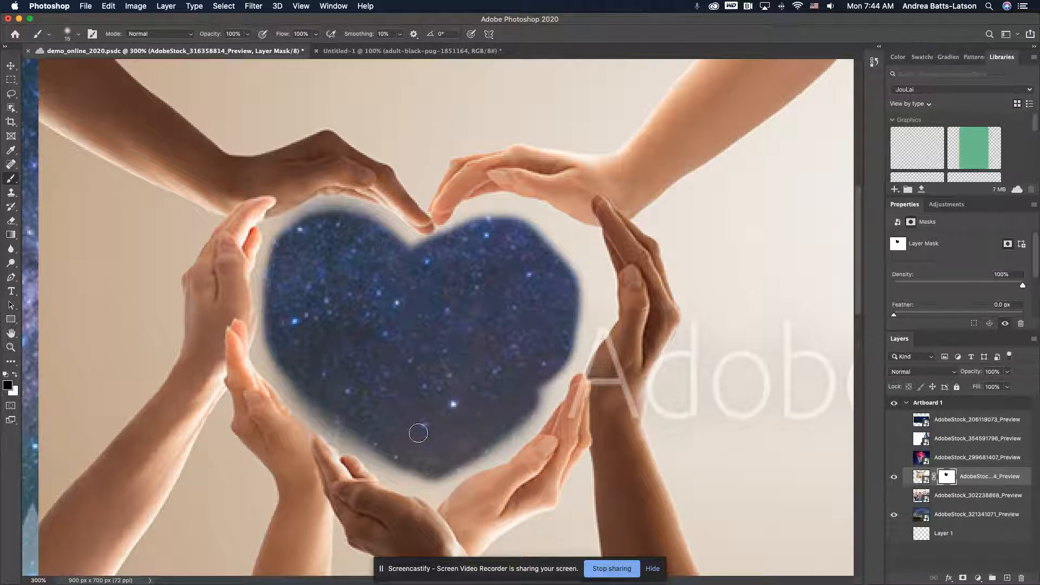
mouse_move(527, 403)
mouse_down()
mouse_move(578, 331)
mouse_move(567, 247)
mouse_move(521, 225)
mouse_move(477, 224)
mouse_move(518, 217)
mouse_move(551, 244)
mouse_up()
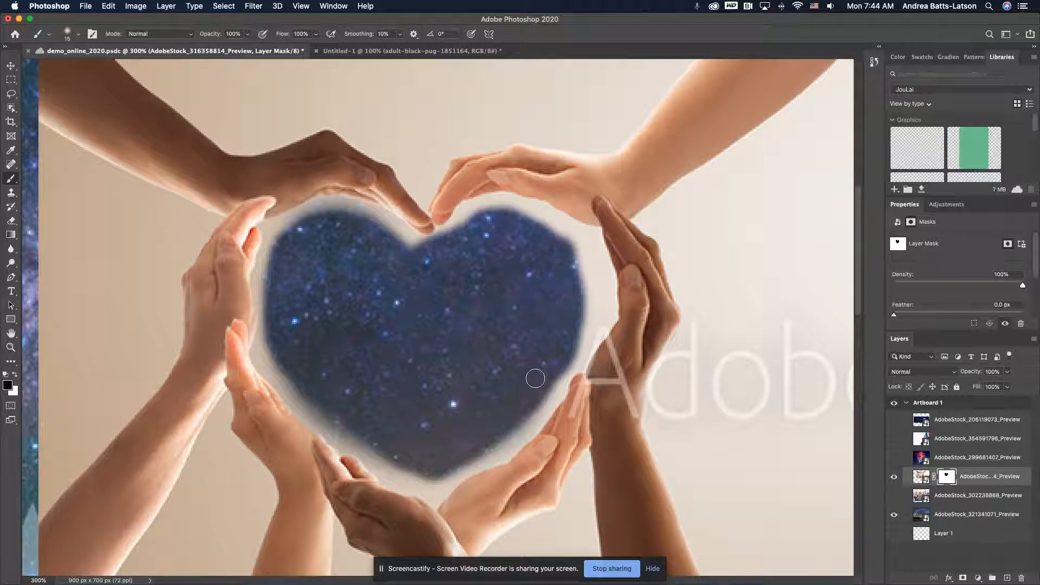
mouse_move(569, 330)
mouse_down()
mouse_move(576, 271)
mouse_move(561, 238)
mouse_move(492, 226)
mouse_move(444, 236)
mouse_move(428, 255)
mouse_move(359, 216)
mouse_move(325, 217)
mouse_move(300, 232)
mouse_move(282, 275)
mouse_move(280, 355)
mouse_move(300, 393)
mouse_move(374, 449)
mouse_move(407, 451)
mouse_move(358, 420)
mouse_move(420, 479)
mouse_move(353, 431)
mouse_move(330, 400)
mouse_up()
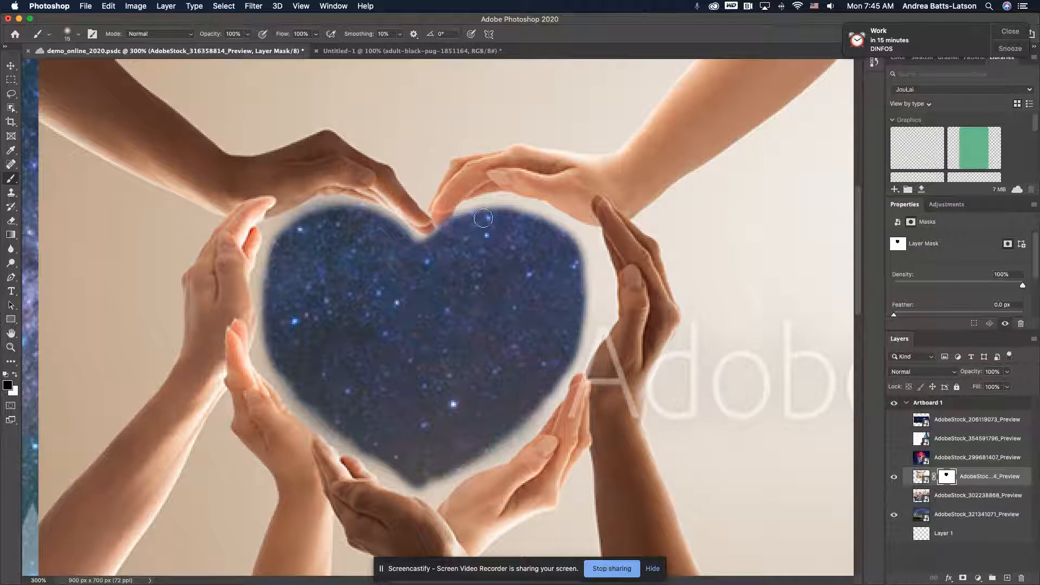
mouse_move(579, 319)
mouse_down()
mouse_move(583, 288)
mouse_move(556, 222)
mouse_move(504, 208)
mouse_move(471, 223)
mouse_up()
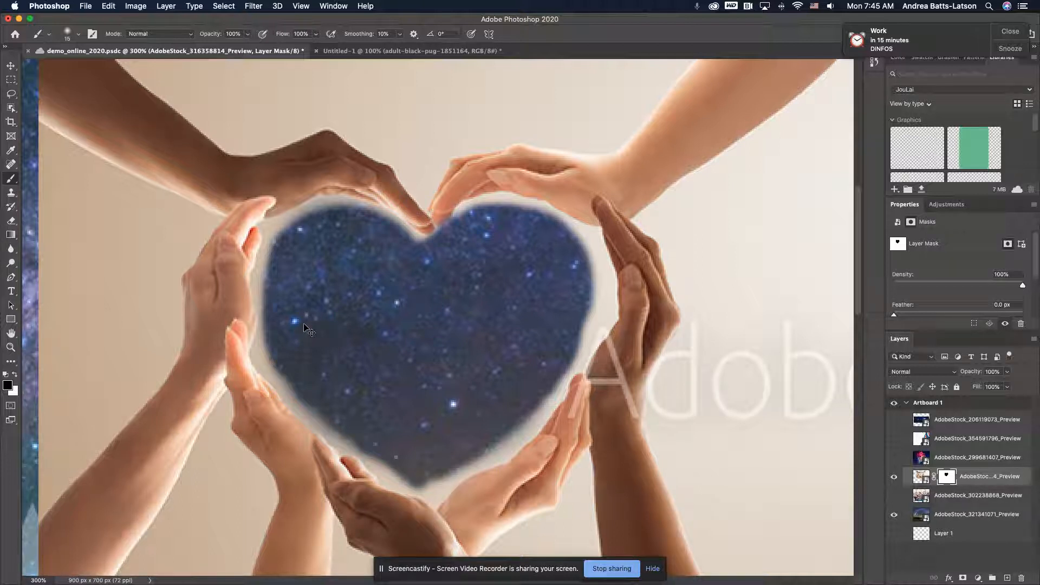
Undo all the painting inside the heart and the addition of the layer mask on the hands photo
key(super+z)
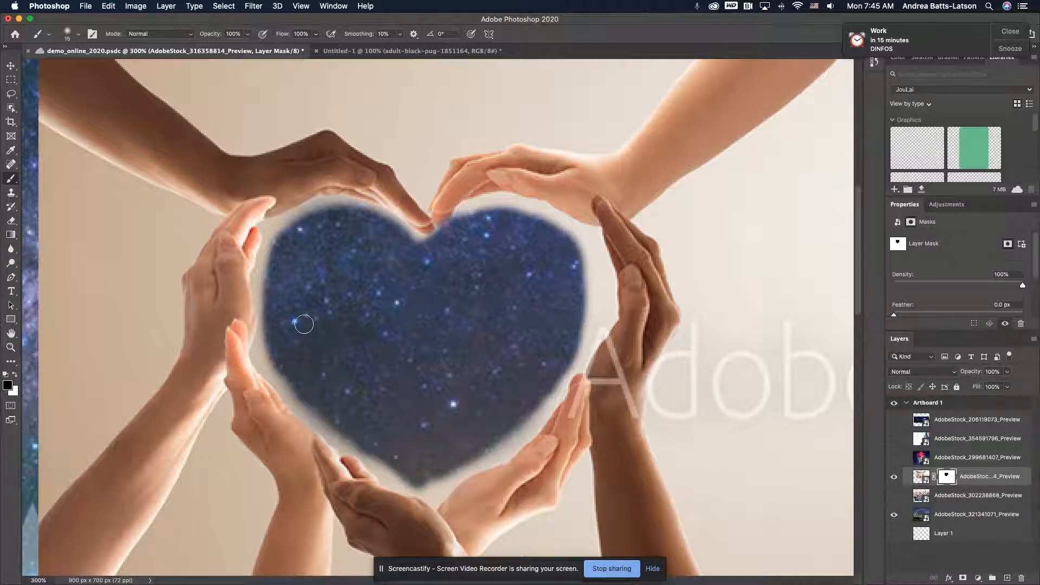
key(super+z)
key(super+z)
key(super+z)
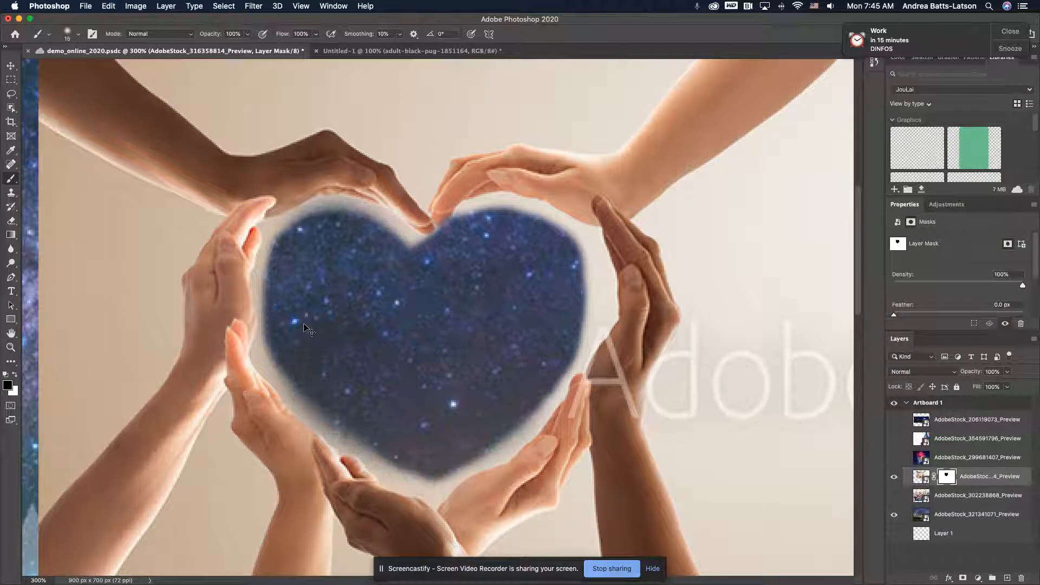
key(super+z)
key(super+z)
key(super+z)
key(super+z)
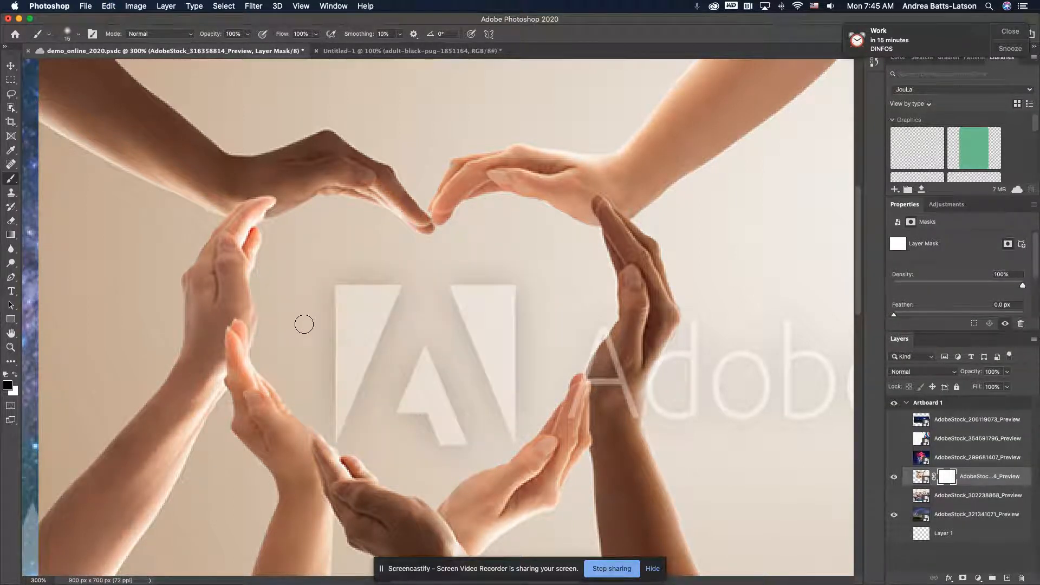
key(super+z)
key(super+z)
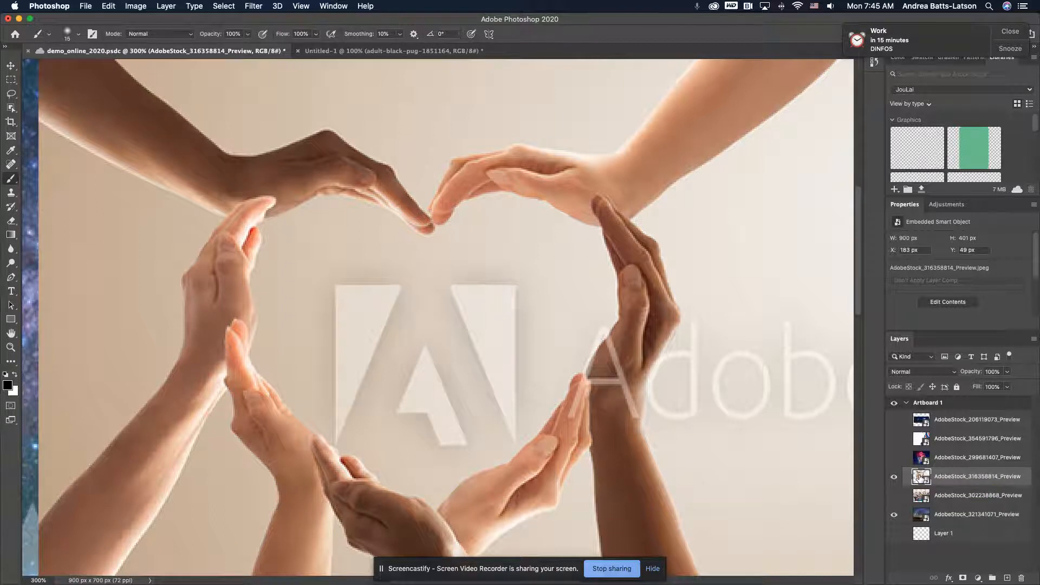
Dismiss the calendar reminder and try a rough freehand Lasso selection inside the heart of hands
click(1010, 32)
scroll(502, 120, left, 3)
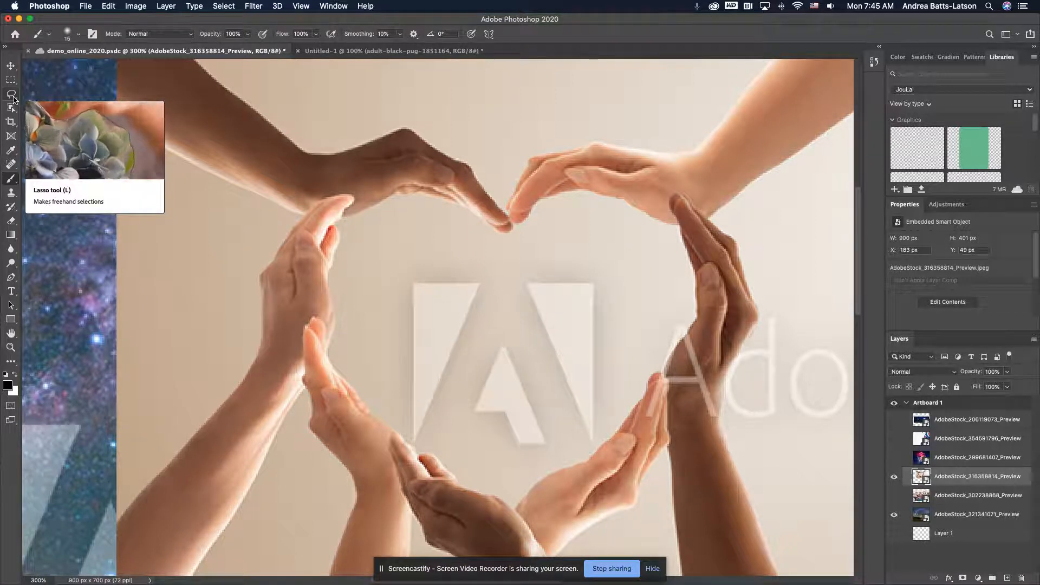
click(12, 95)
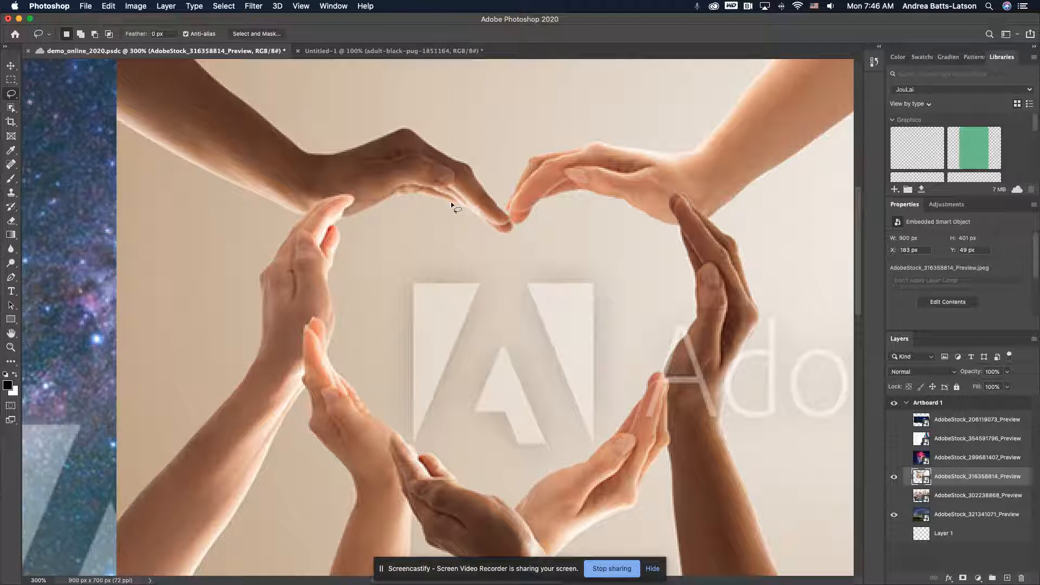
mouse_move(451, 206)
mouse_down()
mouse_move(389, 197)
mouse_move(343, 220)
mouse_move(329, 278)
mouse_move(343, 321)
mouse_move(334, 360)
mouse_move(358, 383)
mouse_move(355, 409)
mouse_move(443, 440)
mouse_move(581, 400)
mouse_move(572, 337)
mouse_move(445, 208)
mouse_up()
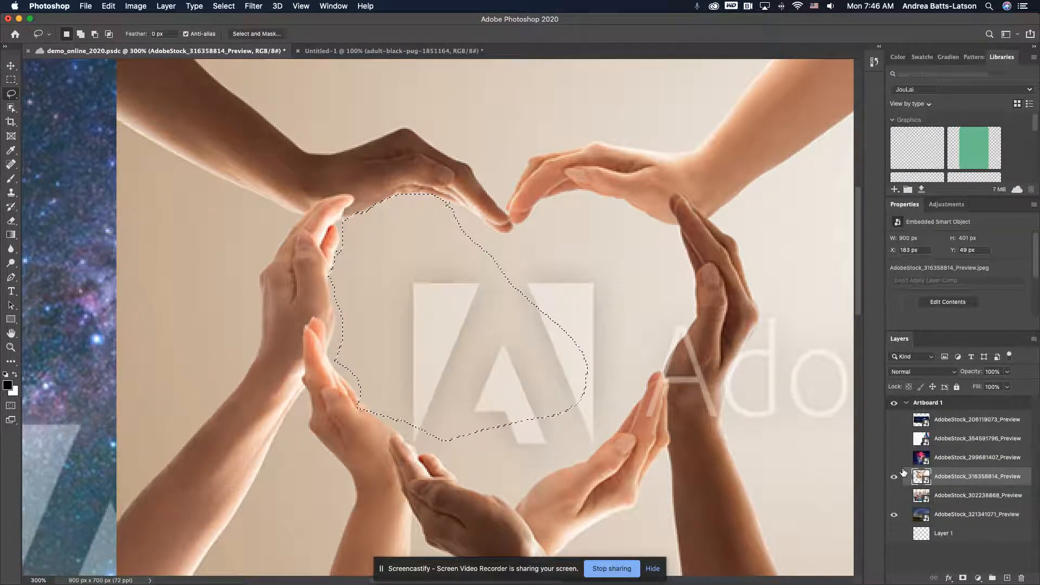
Clear the freehand selection and add a layer mask to the hands photo's layer
key(super+d)
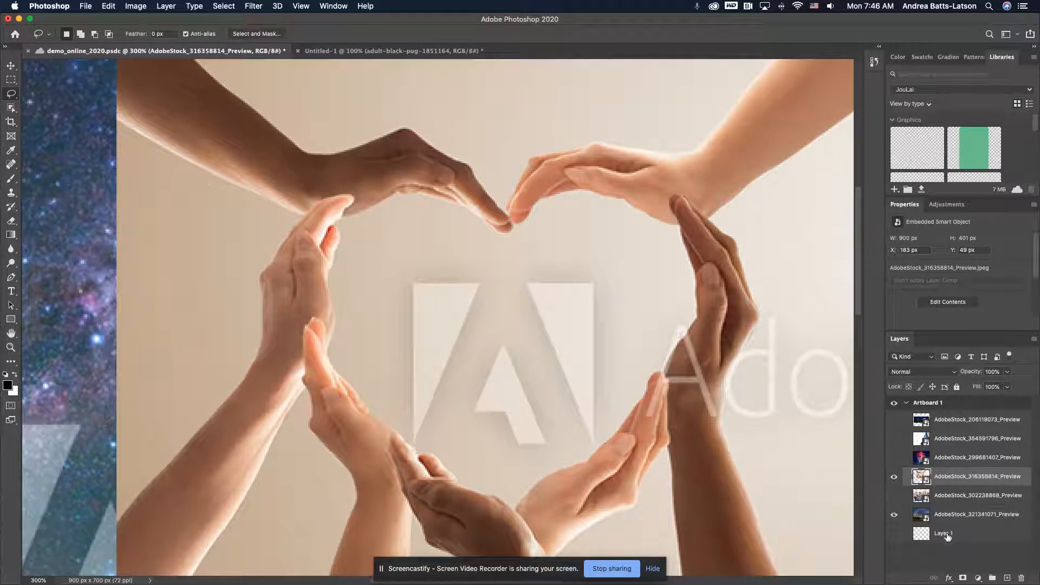
click(964, 579)
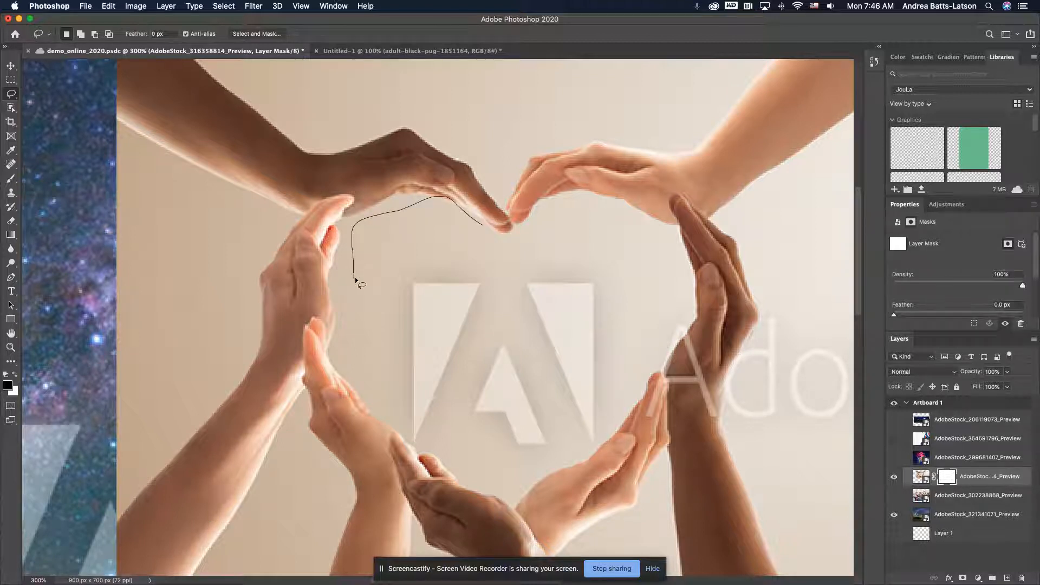
Outline the inside of the heart with the Lasso and paint that selection black on the mask, enlarging the brush to 150 px
mouse_move(388, 386)
mouse_down()
mouse_move(580, 430)
mouse_move(608, 395)
mouse_move(657, 295)
mouse_move(572, 248)
mouse_move(508, 245)
mouse_move(483, 227)
mouse_up()
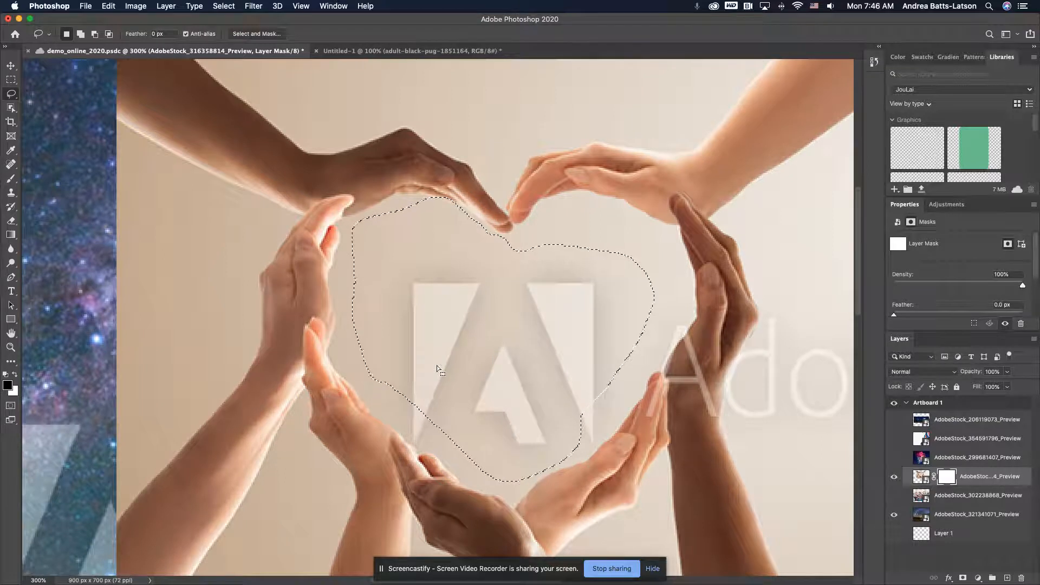
key(b)
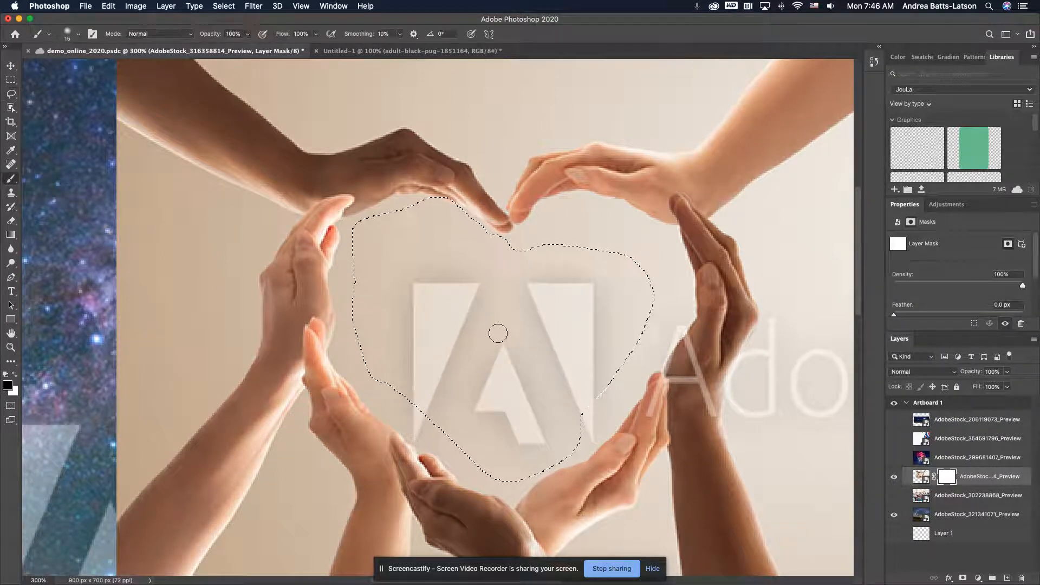
key(bracketright)
key(bracketright)
key(bracketright)
key(bracketright)
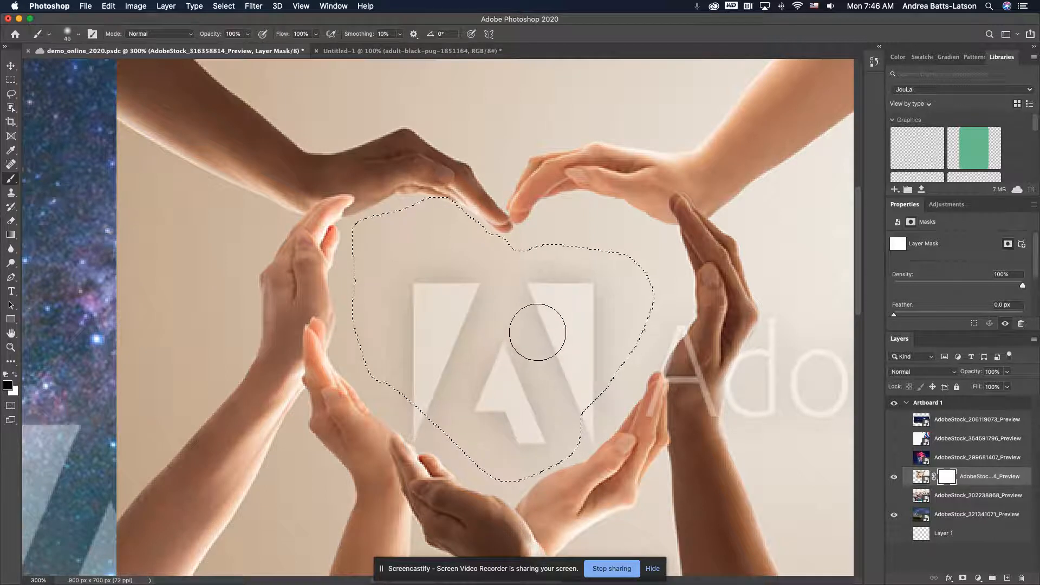
mouse_move(534, 290)
mouse_down()
mouse_move(459, 208)
mouse_move(395, 202)
mouse_move(326, 287)
mouse_move(371, 381)
mouse_move(590, 515)
mouse_move(616, 362)
mouse_move(604, 380)
mouse_move(630, 323)
mouse_move(557, 282)
mouse_move(621, 296)
mouse_move(603, 285)
mouse_move(566, 306)
mouse_move(611, 349)
mouse_move(487, 313)
mouse_move(529, 414)
mouse_move(312, 158)
mouse_up()
key(bracketright)
key(bracketright)
key(bracketright)
key(bracketright)
key(bracketright)
key(bracketright)
key(bracketright)
key(bracketright)
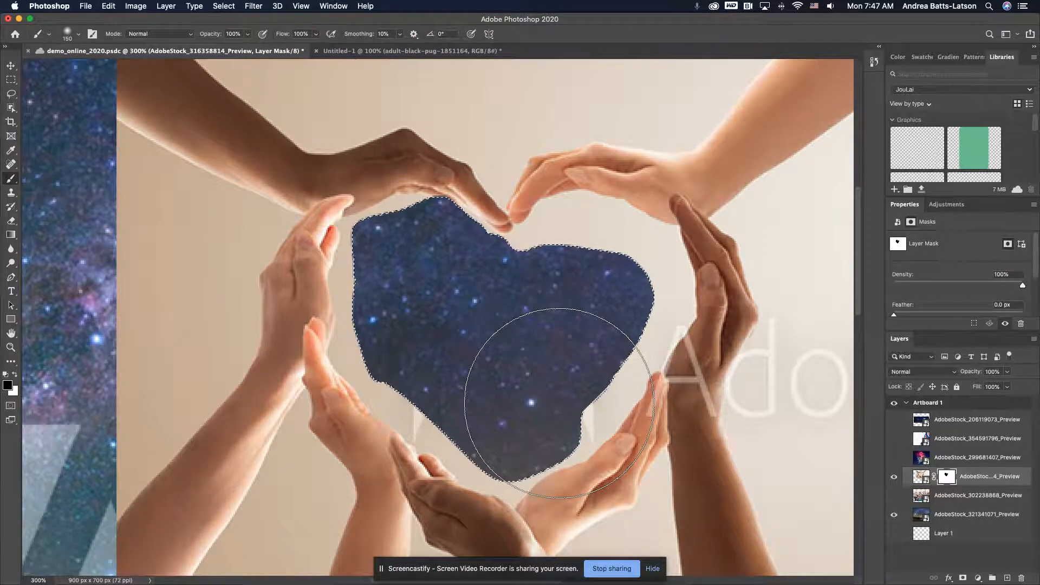
Undo the black painting on the mask and clear the Lasso selection inside the heart
key(super+d)
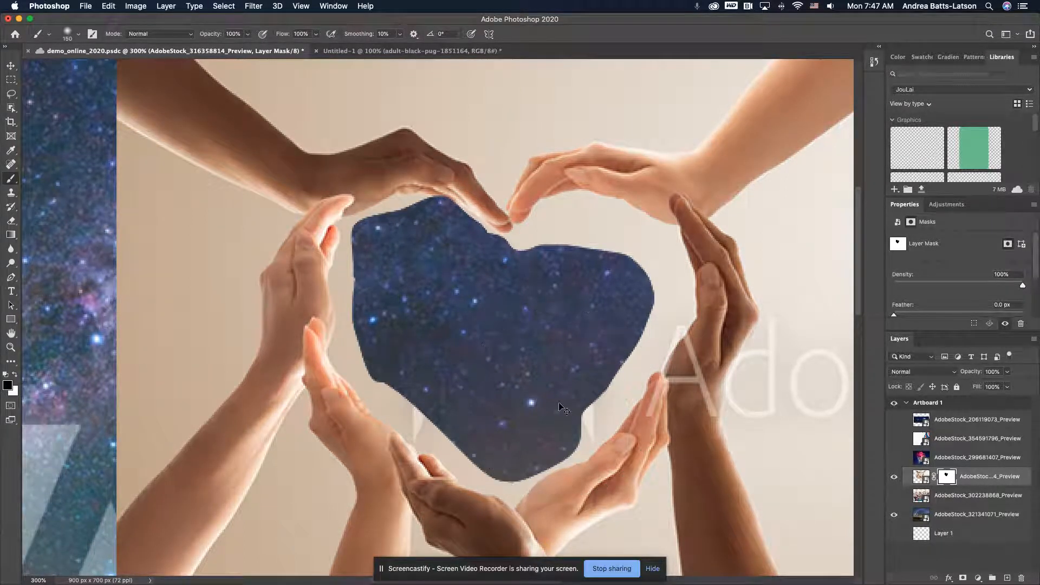
key(super+z)
key(super+z)
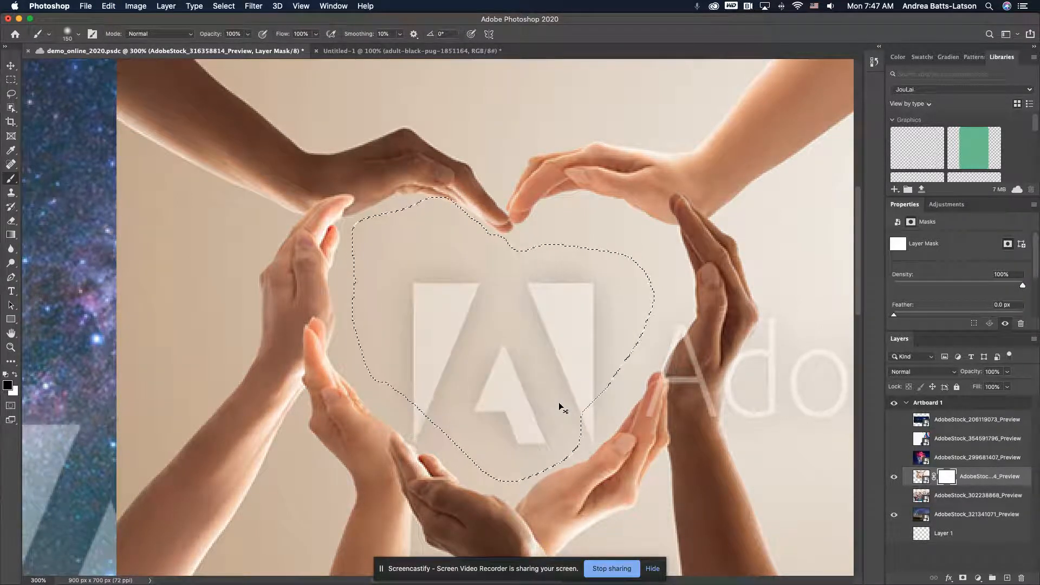
key(super+d)
Try a five-sided straight-edged selection inside the heart with the Polygonal Lasso, and deselect it
click(11, 94)
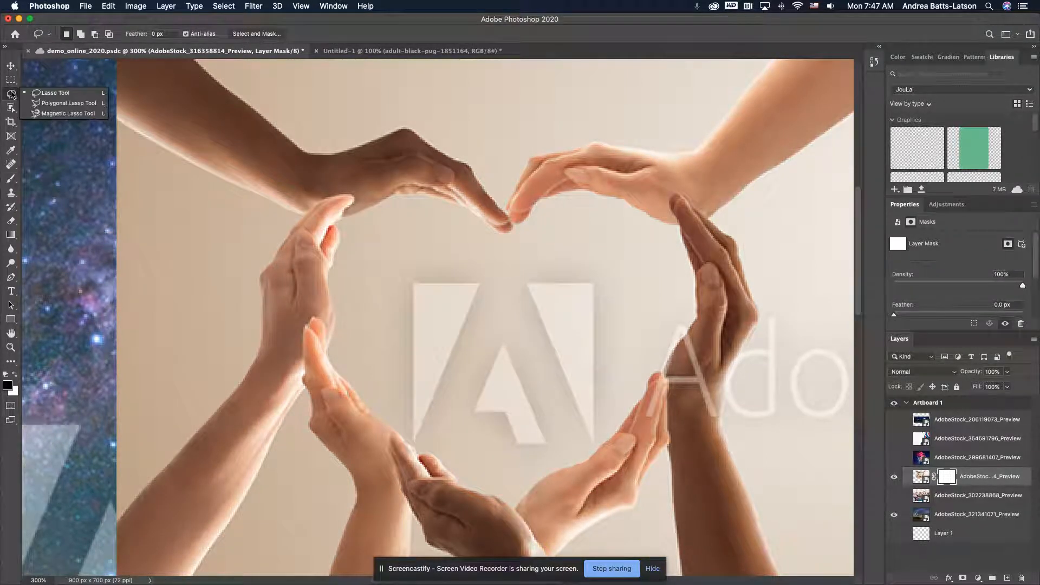
click(44, 105)
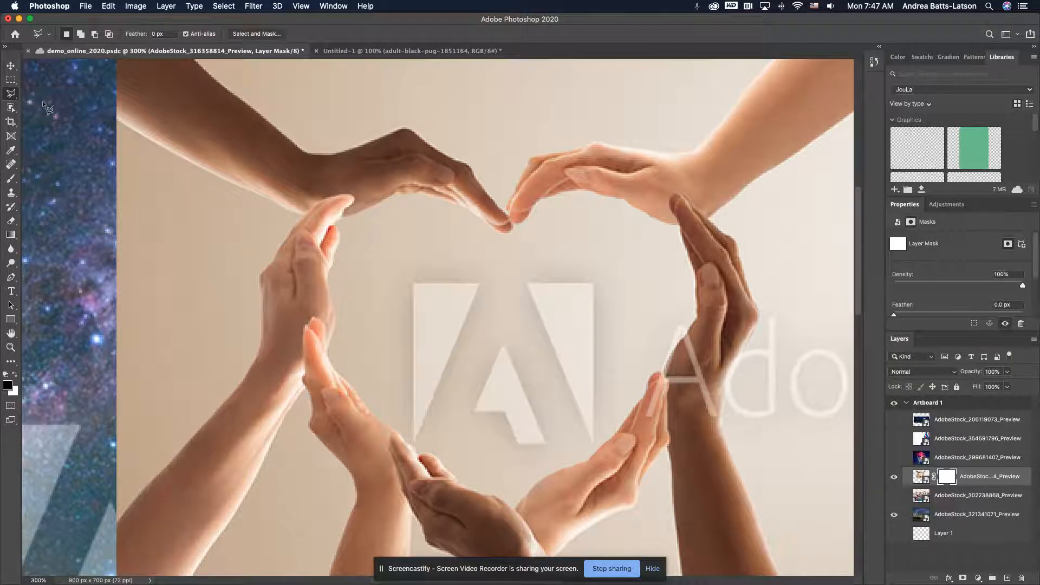
click(404, 234)
click(642, 214)
click(663, 410)
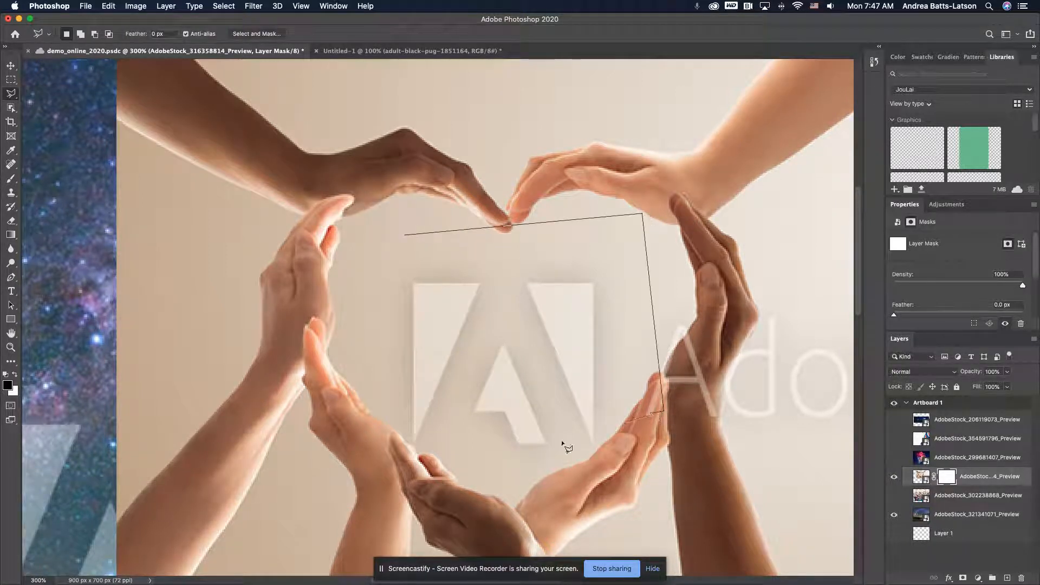
click(450, 502)
click(375, 327)
click(405, 235)
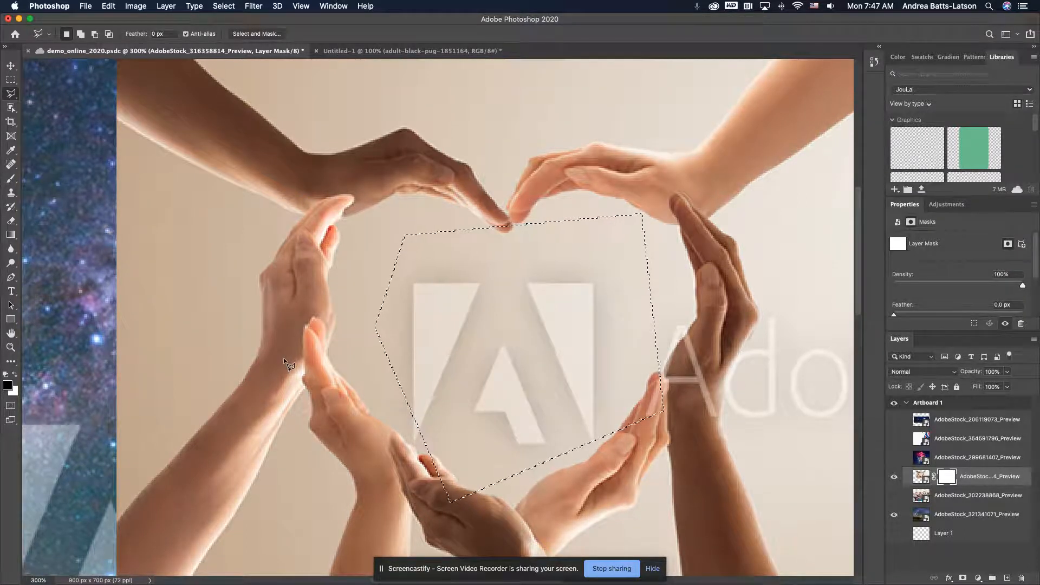
key(super+d)
Try tracing the heart's upper-right inner edge with the Magnetic Lasso, cancel the trace, and save the document
mouse_move(8, 96)
mouse_down()
mouse_move(32, 93)
mouse_move(57, 115)
mouse_up()
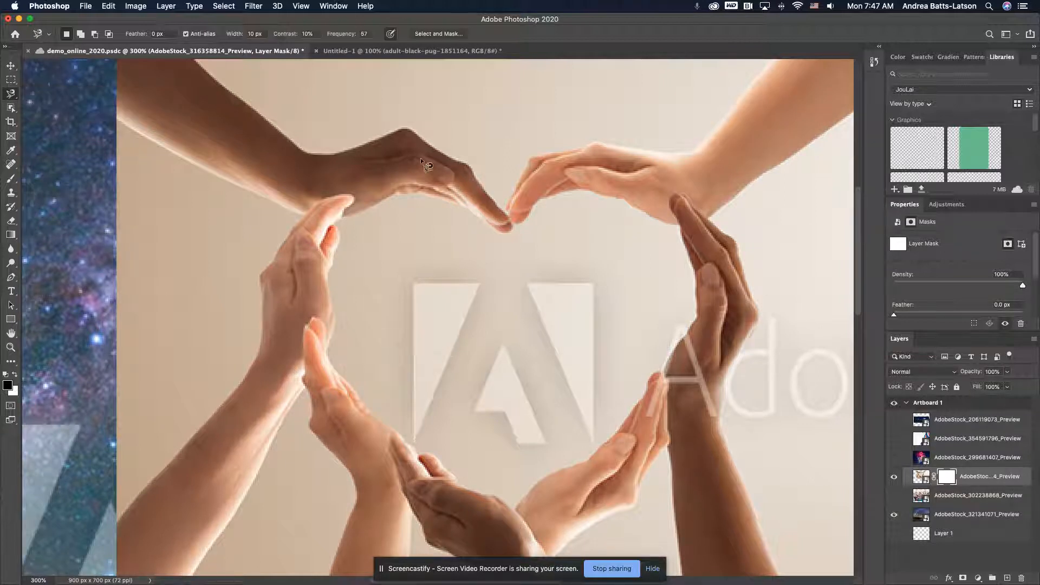
click(516, 225)
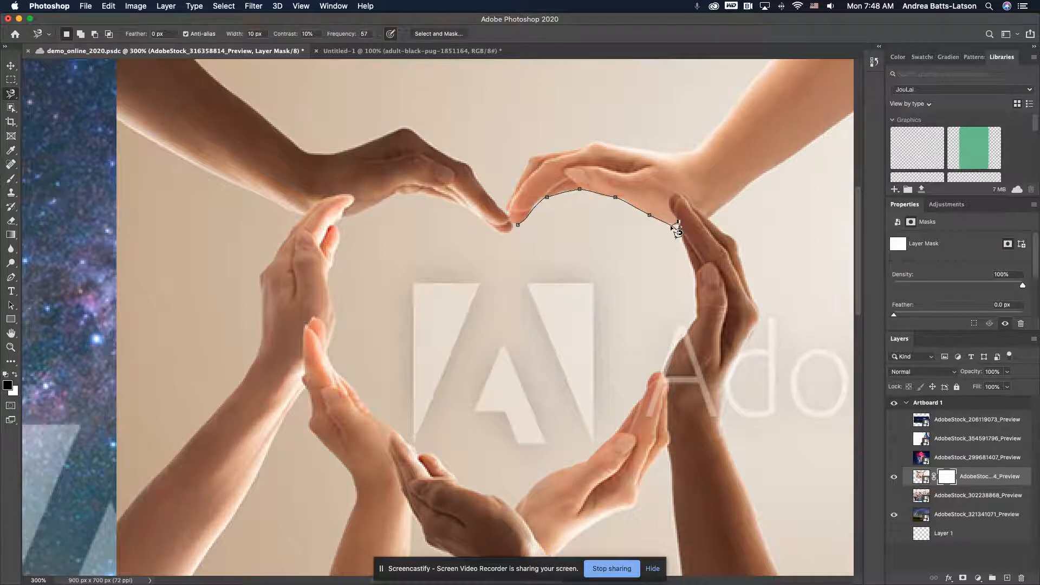
click(672, 227)
key(BackSpace)
key(BackSpace)
key(Escape)
key(super+s)
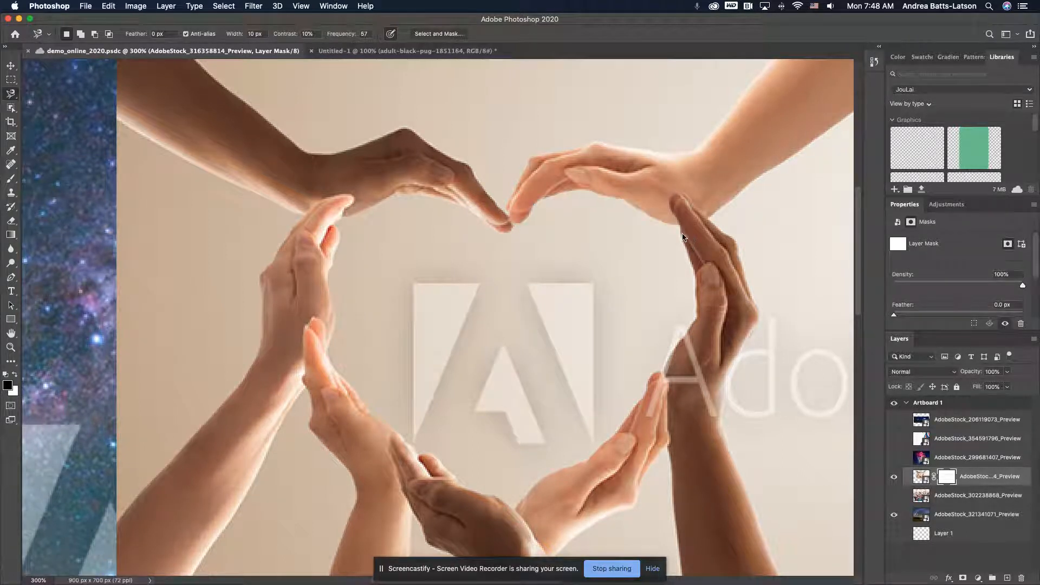
Trace a closed Magnetic Lasso outline around the inside of the heart from where the fingertips meet, and deselect it
click(515, 222)
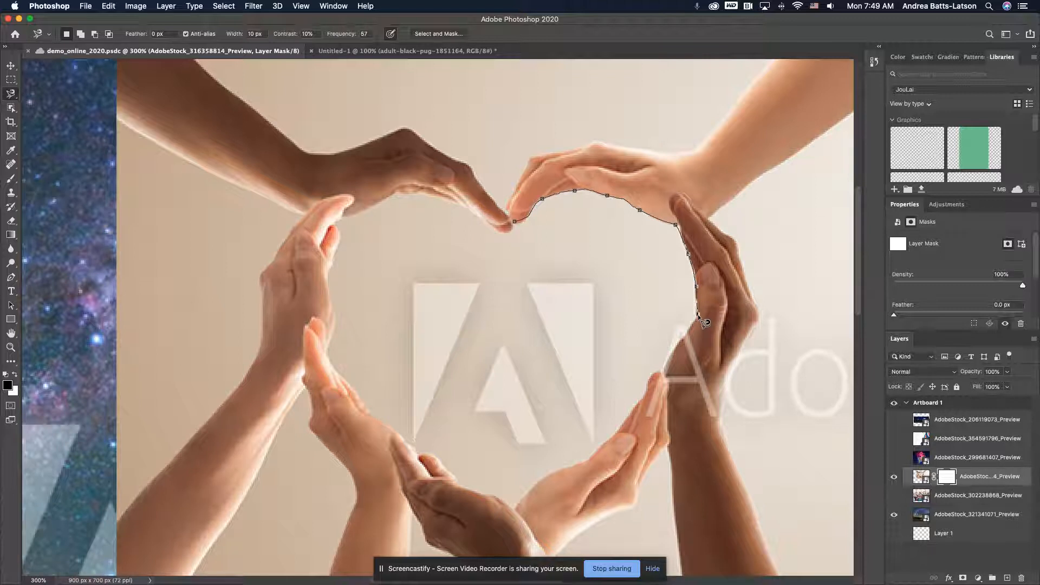
click(698, 314)
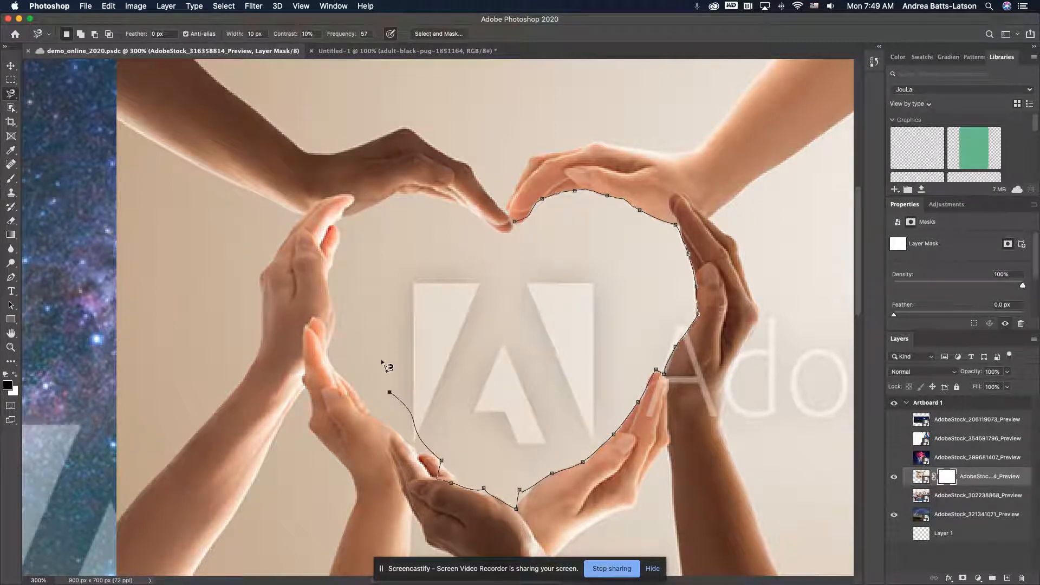
click(516, 221)
key(super+d)
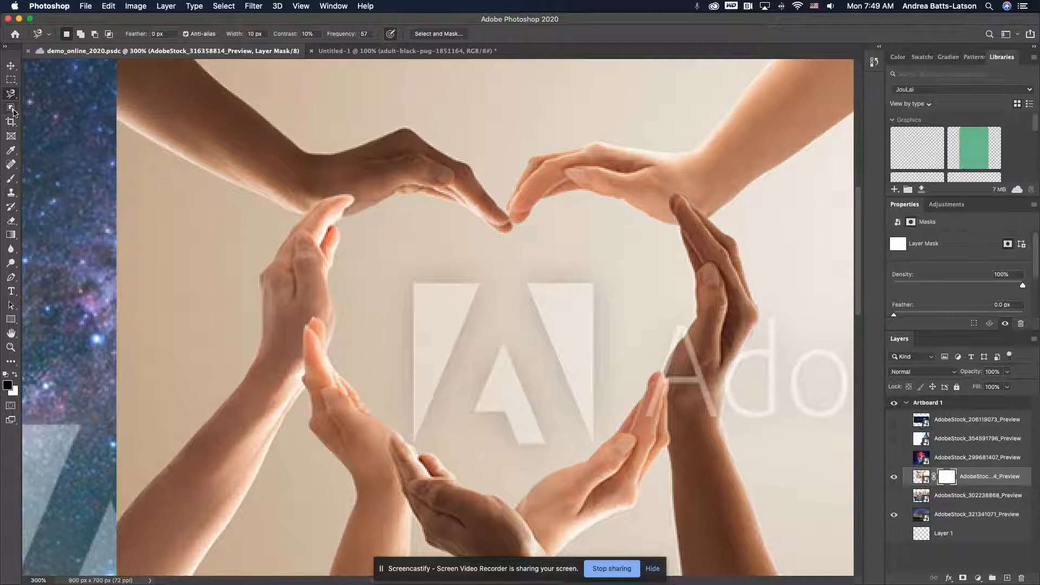
Try the Quick Selection tool on the background inside the heart and above the hands, and clear the selection
click(12, 107)
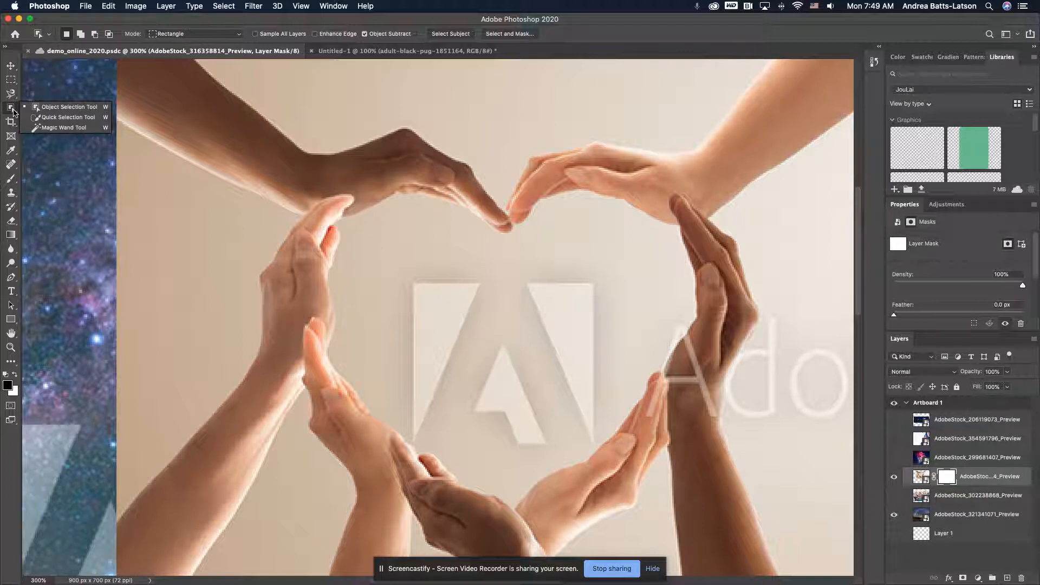
click(44, 119)
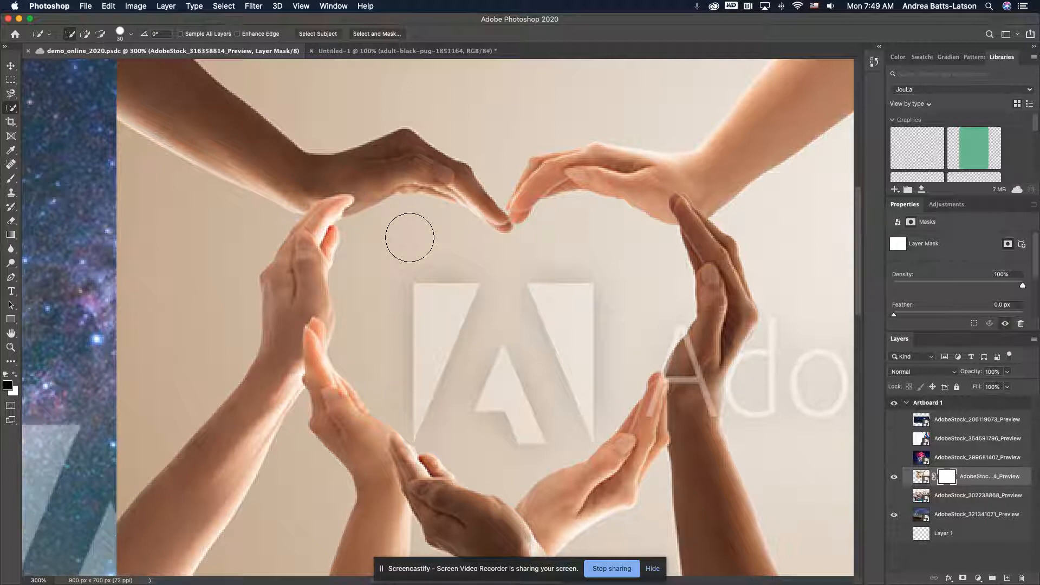
click(410, 237)
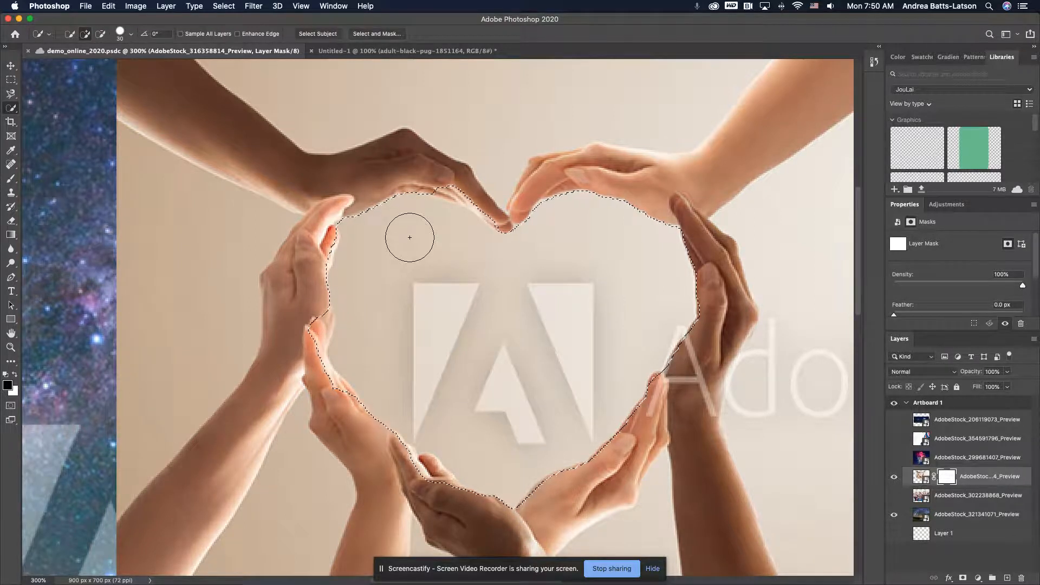
click(359, 97)
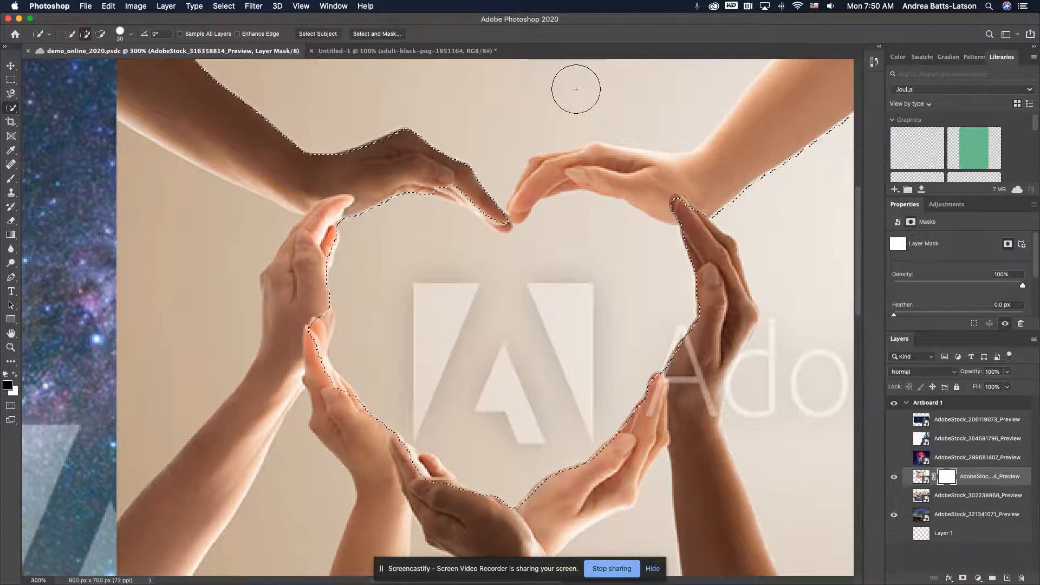
key(super+d)
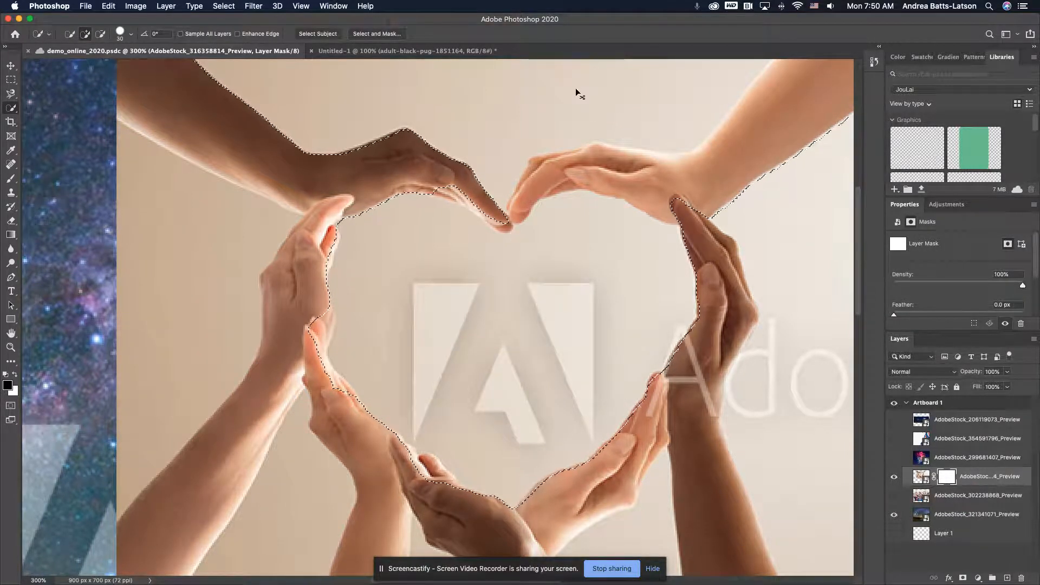
Try the Magic Wand at tolerance 32 on the background inside the heart, and deselect it
click(14, 109)
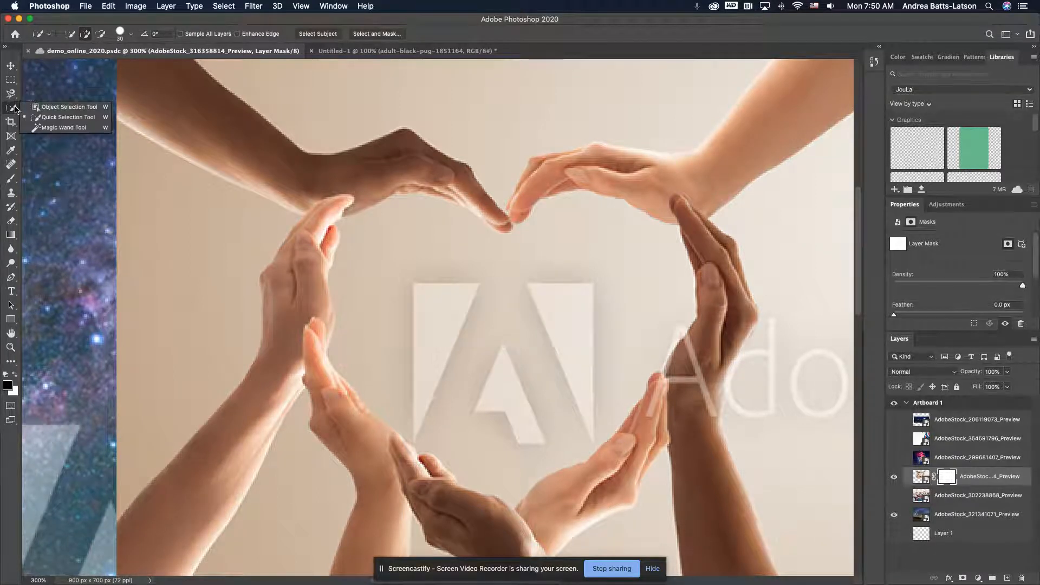
click(54, 127)
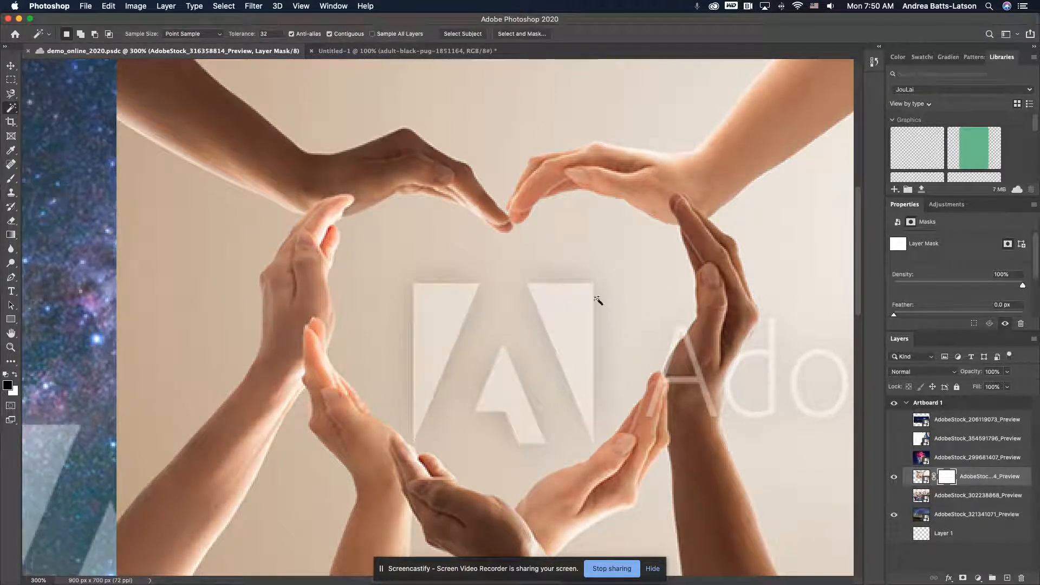
click(424, 259)
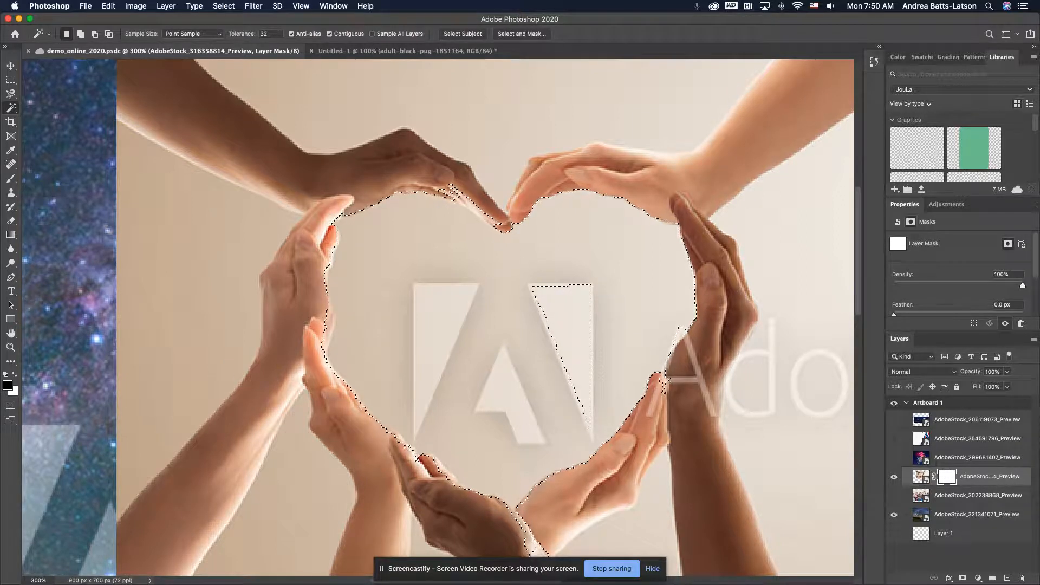
click(9, 112)
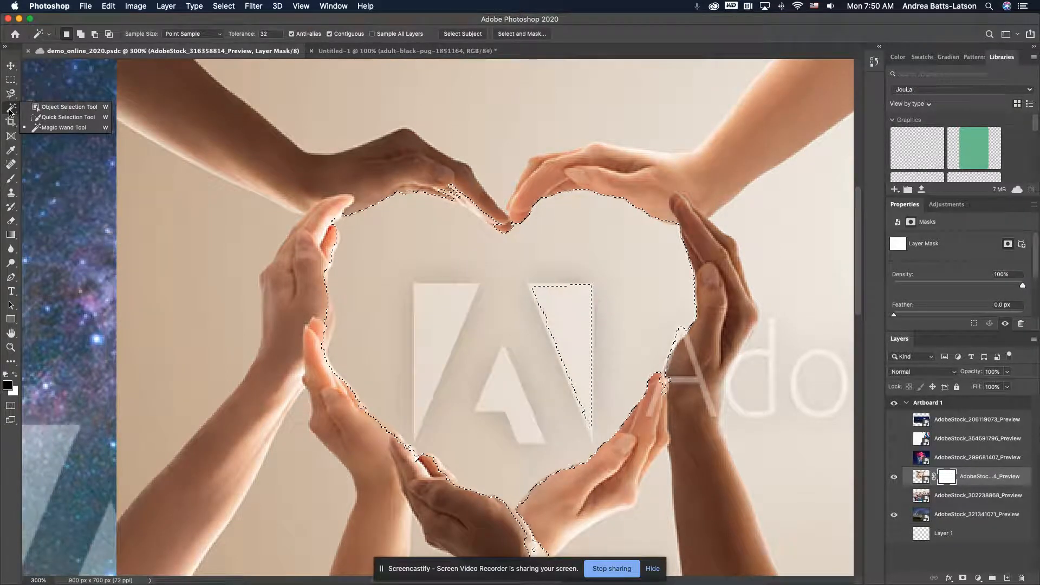
click(64, 128)
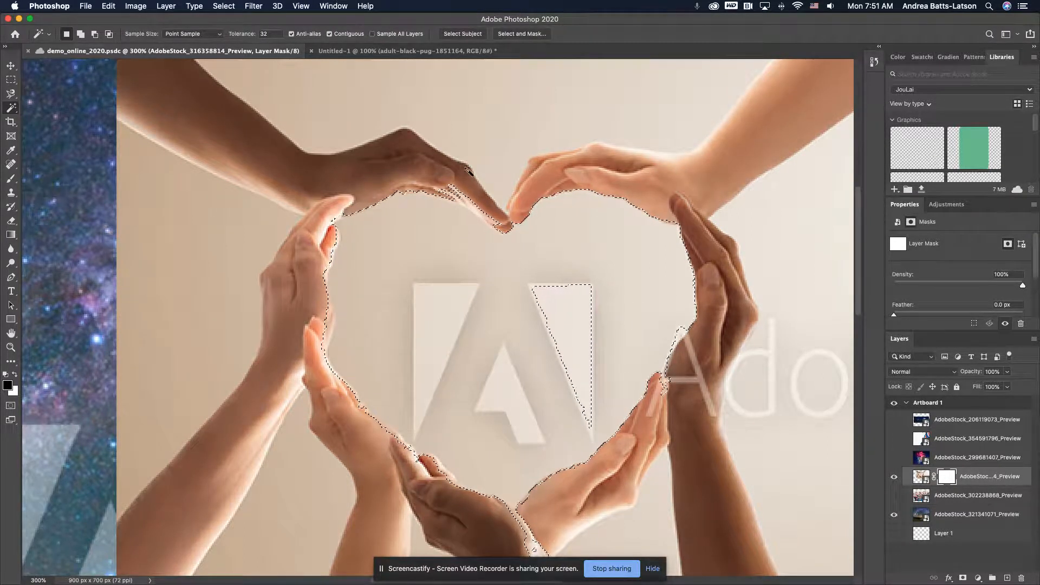
key(super+d)
Try the Magic Wand inside the heart with the tolerance set to 255, and deselect the result
click(273, 35)
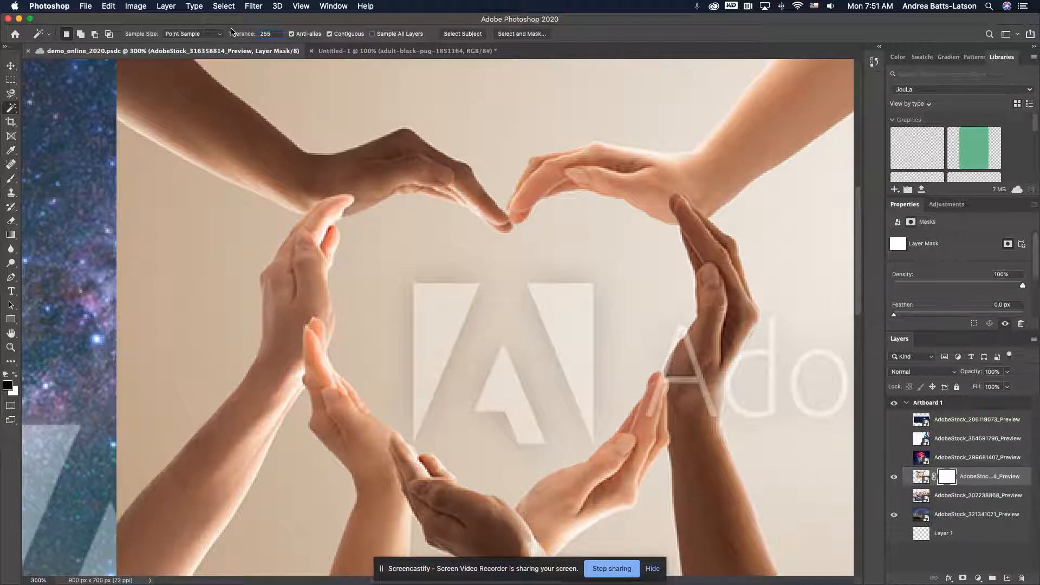
click(483, 271)
key(super+d)
Set the Magic Wand tolerance to 0, change it to 10, and try selecting the background inside the heart
click(277, 34)
text(0)
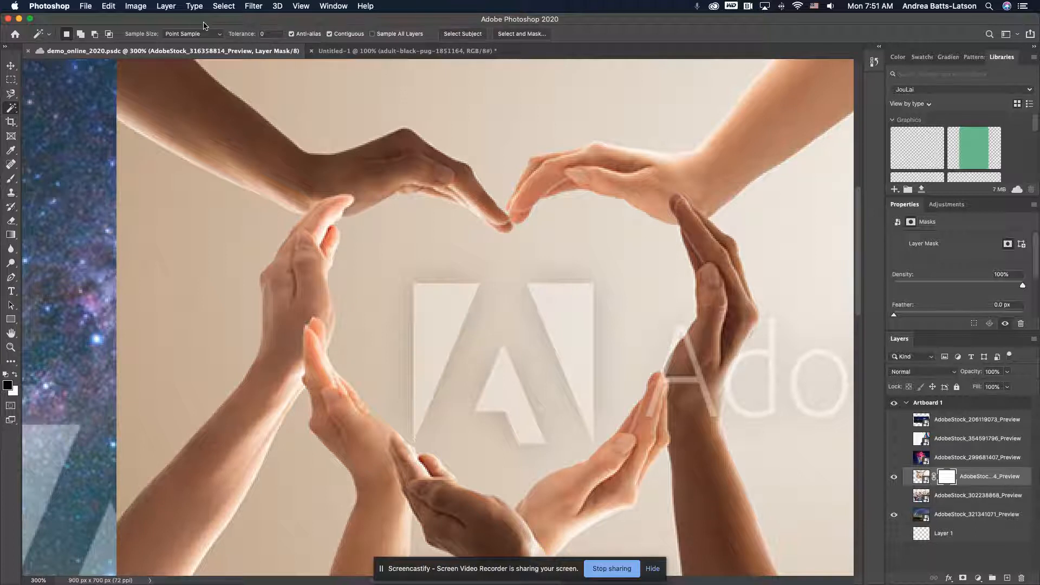
click(265, 34)
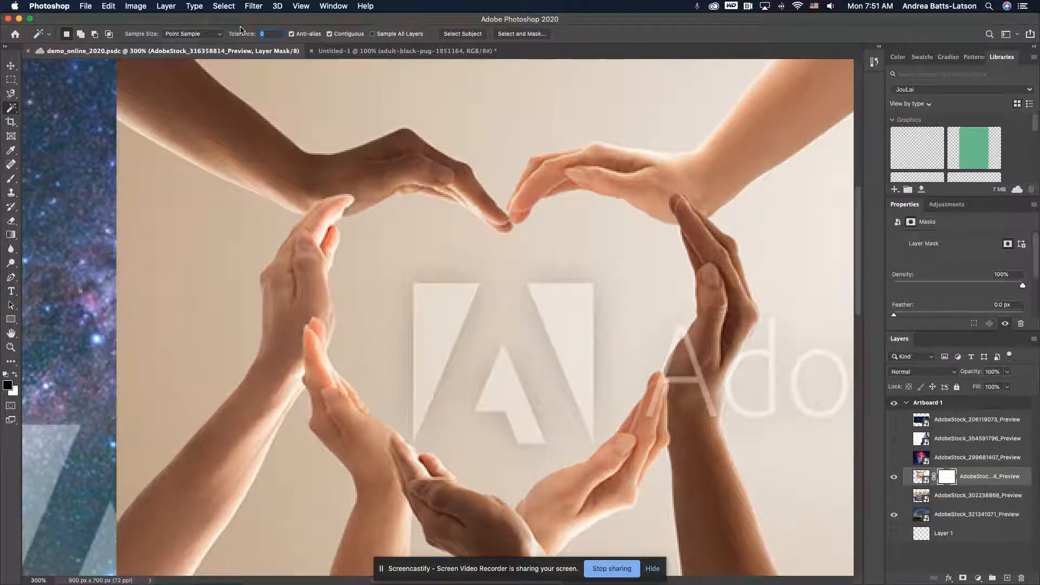
key(super+minus)
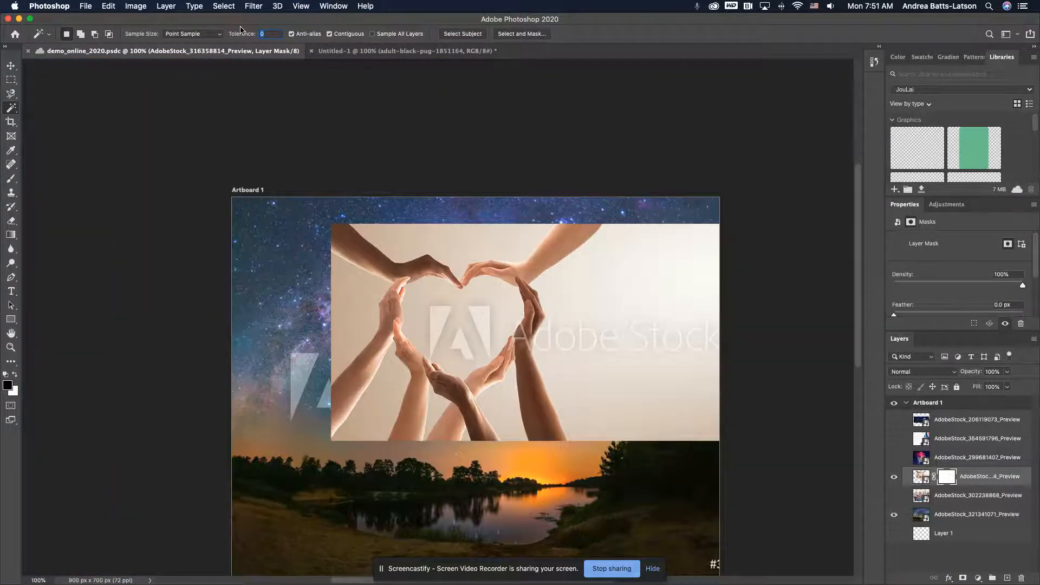
key(super+plus)
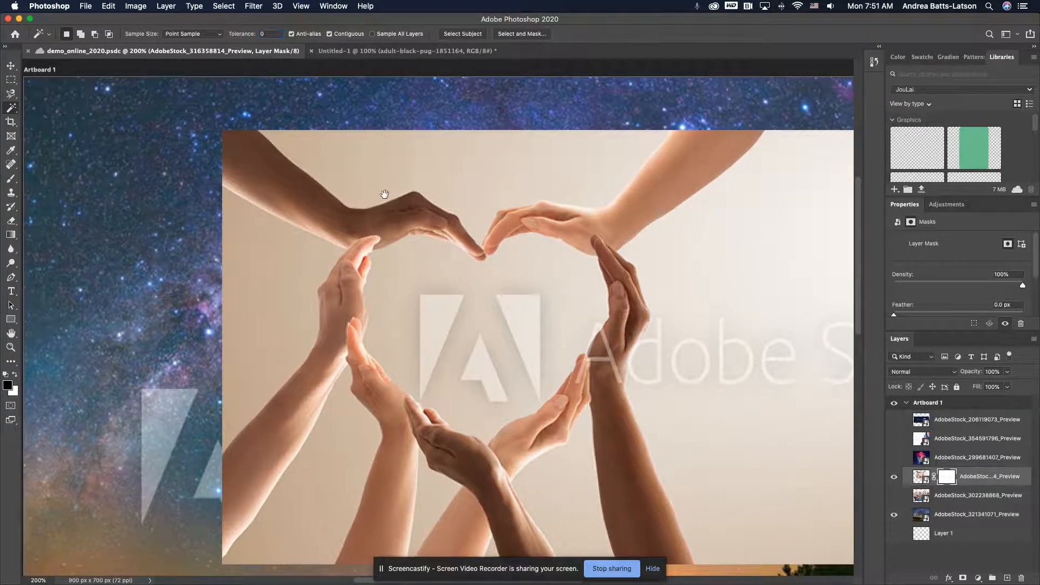
drag(403, 201, 263, 175)
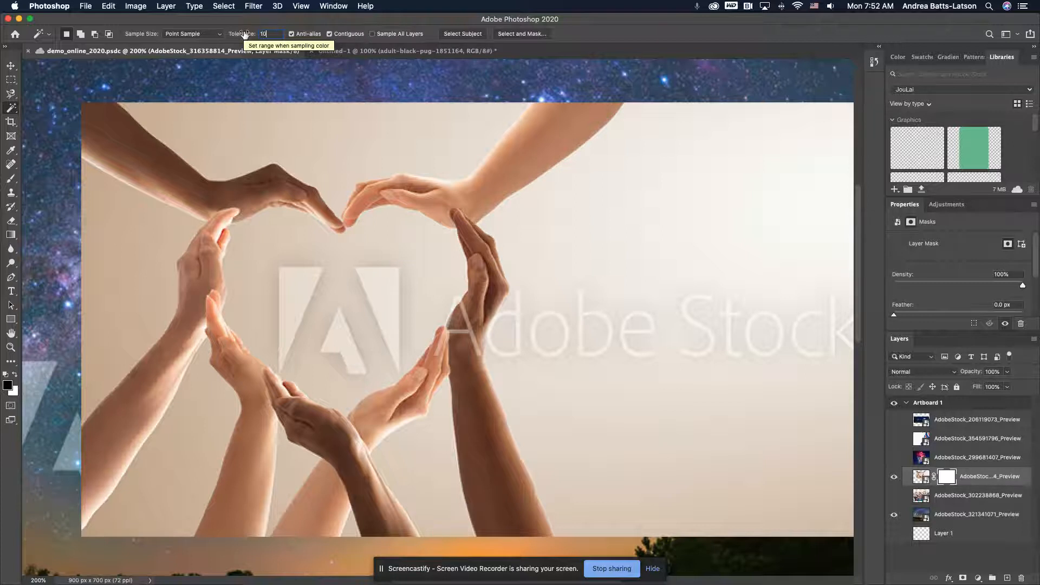
click(328, 242)
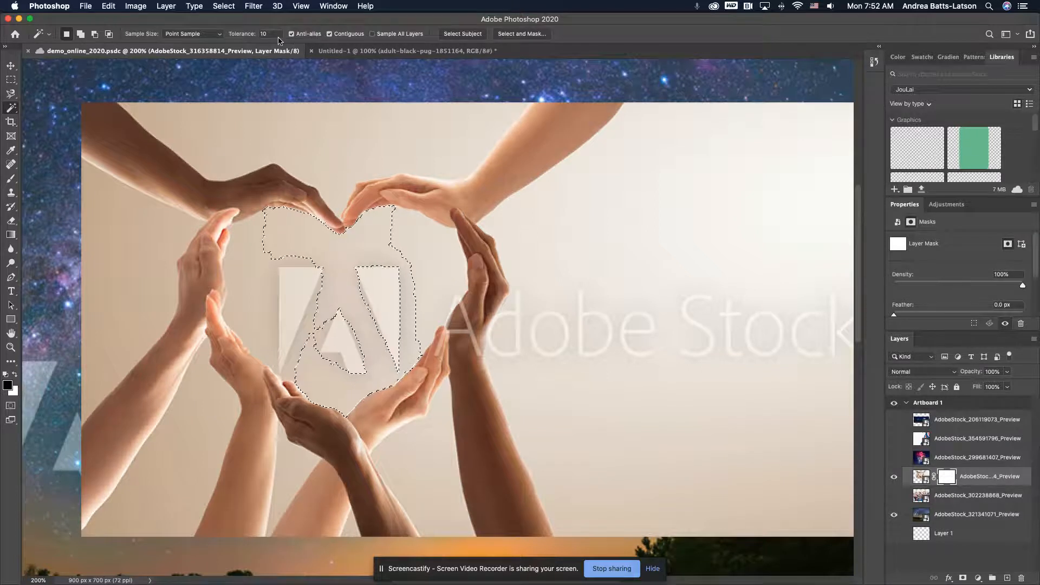
Set the Magic Wand tolerance to 20, try it on the background inside the heart, and deselect it
click(248, 34)
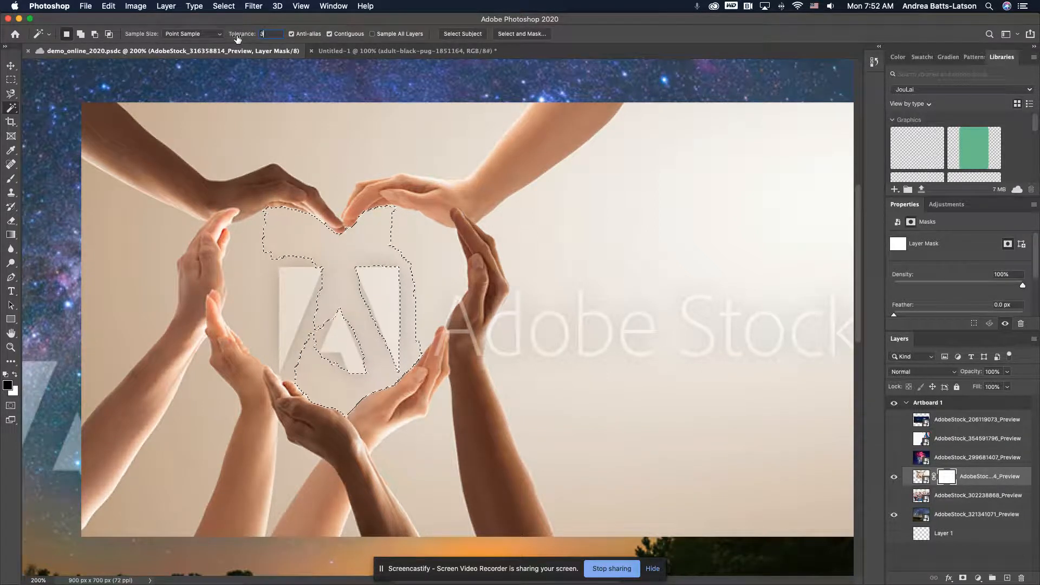
key(BackSpace)
text(20)
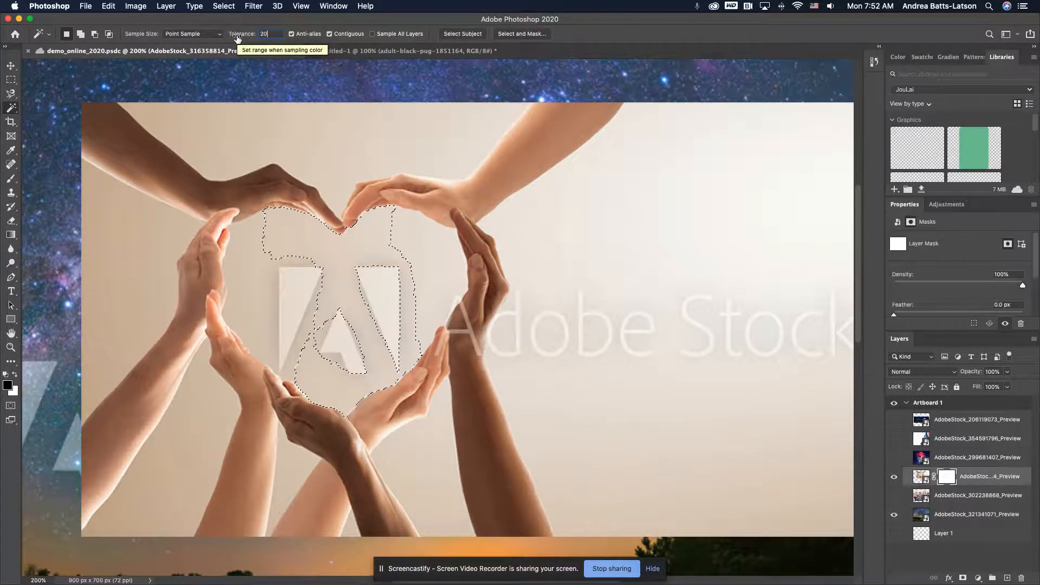
click(335, 252)
click(333, 251)
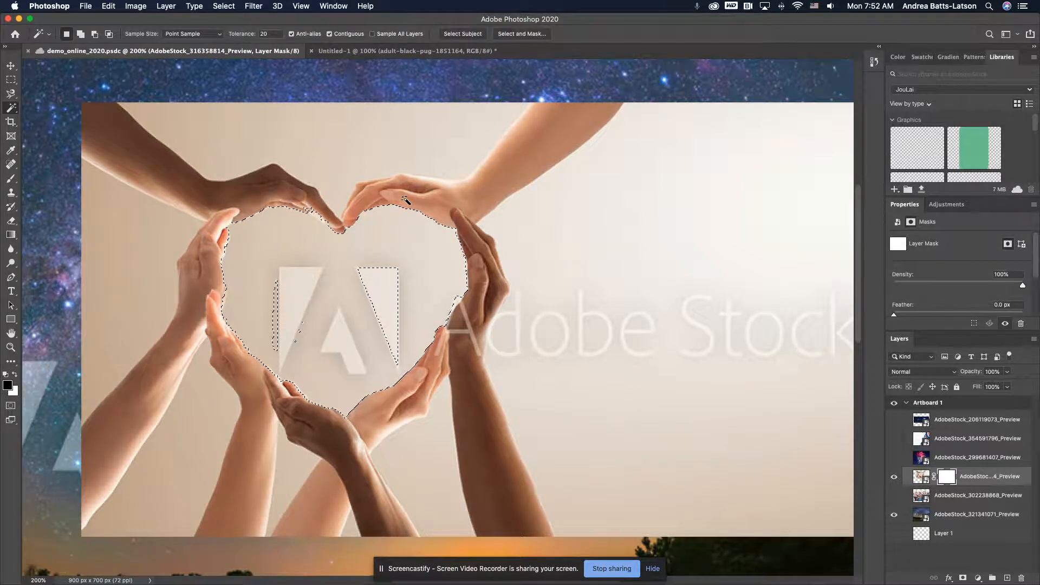
key(super+d)
Select the hands photo's whole background to the right of the arms with the Magic Wand, down to the photo's lower edge
click(627, 267)
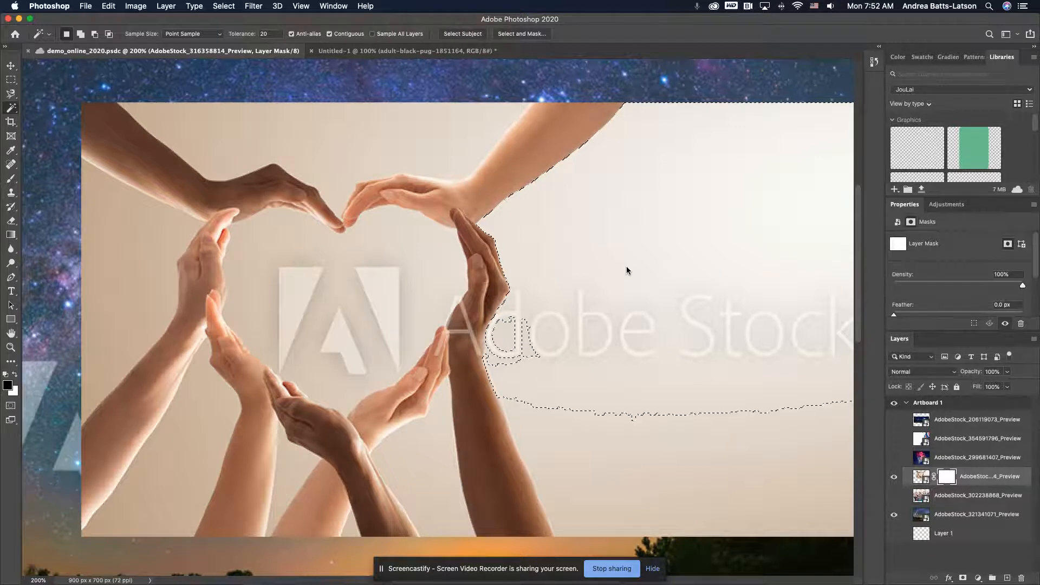
shift+click(588, 473)
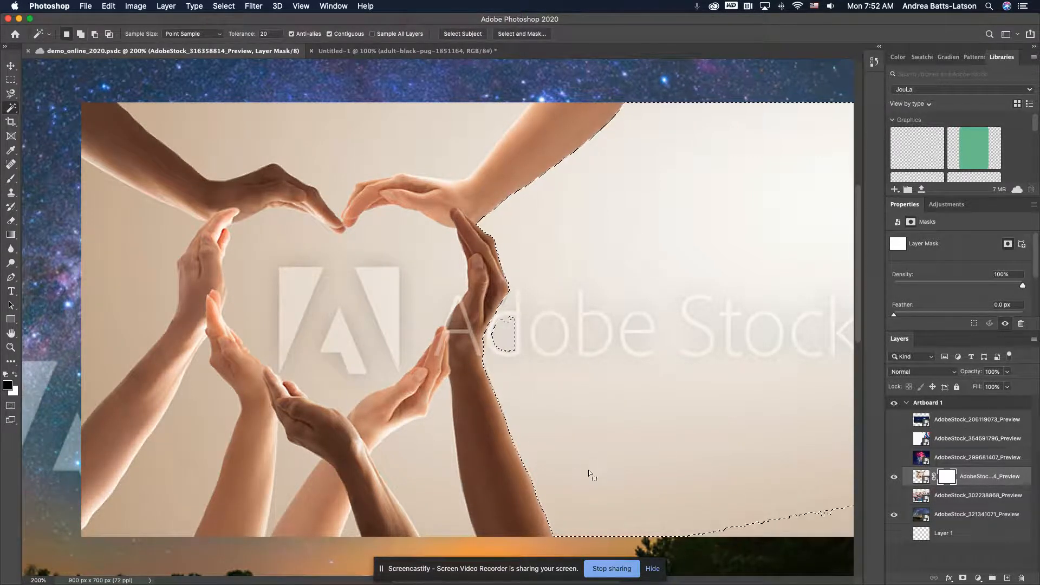
scroll(588, 470, down, 5)
scroll(588, 470, right, 4)
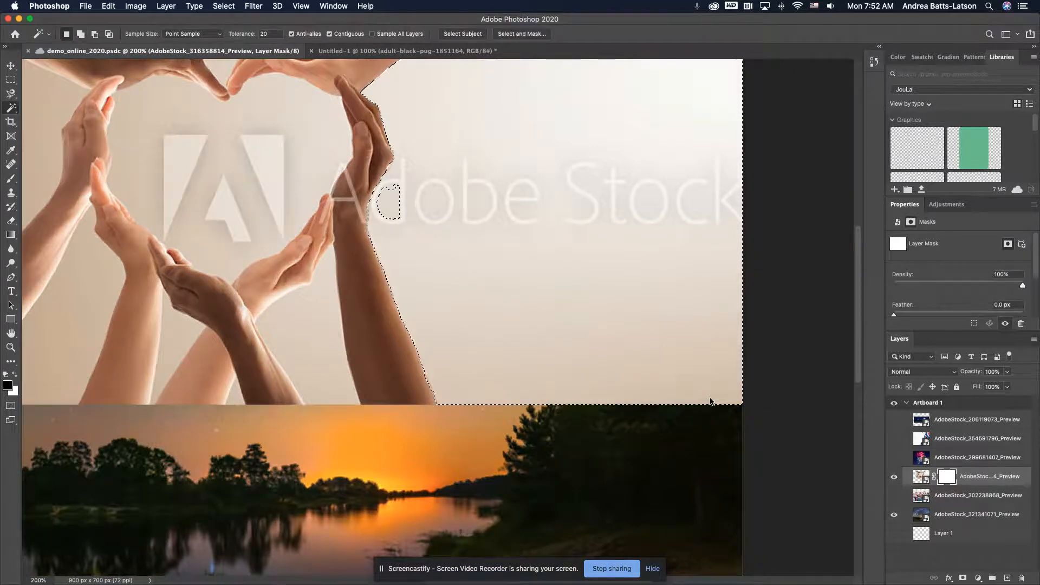
scroll(710, 400, up, 12)
scroll(710, 400, left, 15)
scroll(711, 398, down, 8)
scroll(711, 398, right, 20)
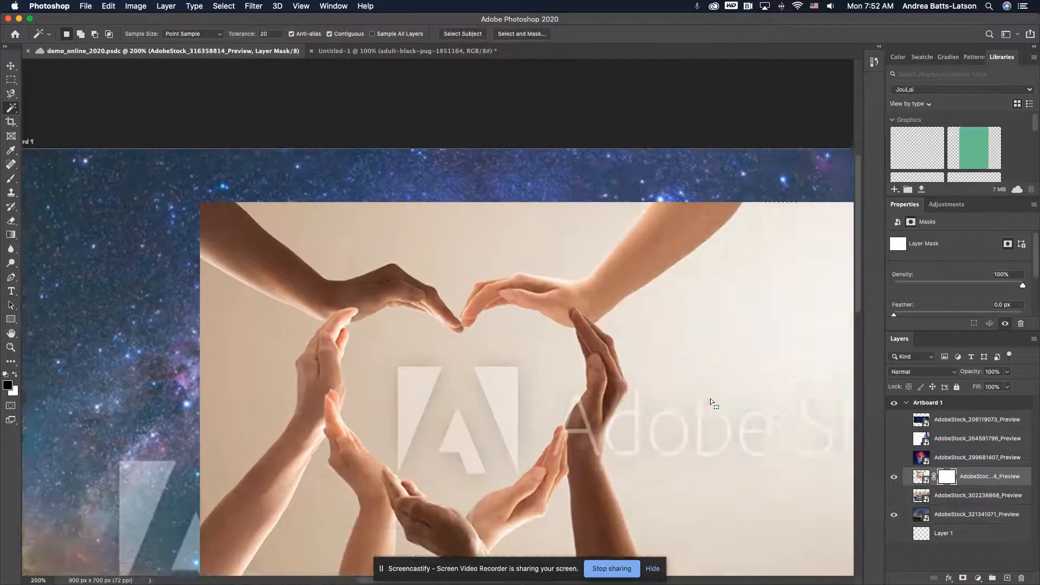
scroll(711, 398, up, 6)
scroll(711, 398, left, 15)
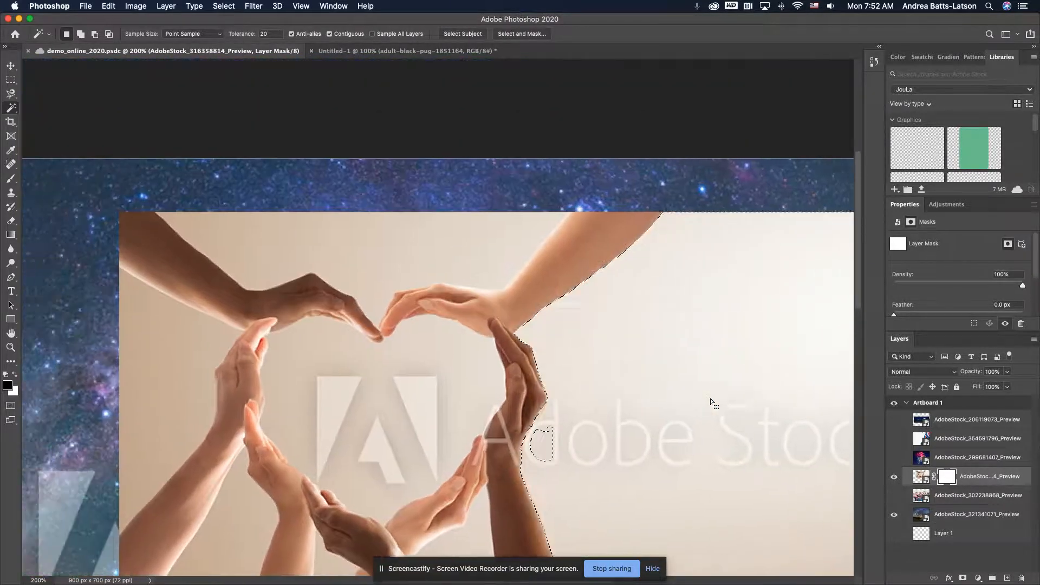
scroll(711, 398, down, 2)
scroll(712, 399, left, 1)
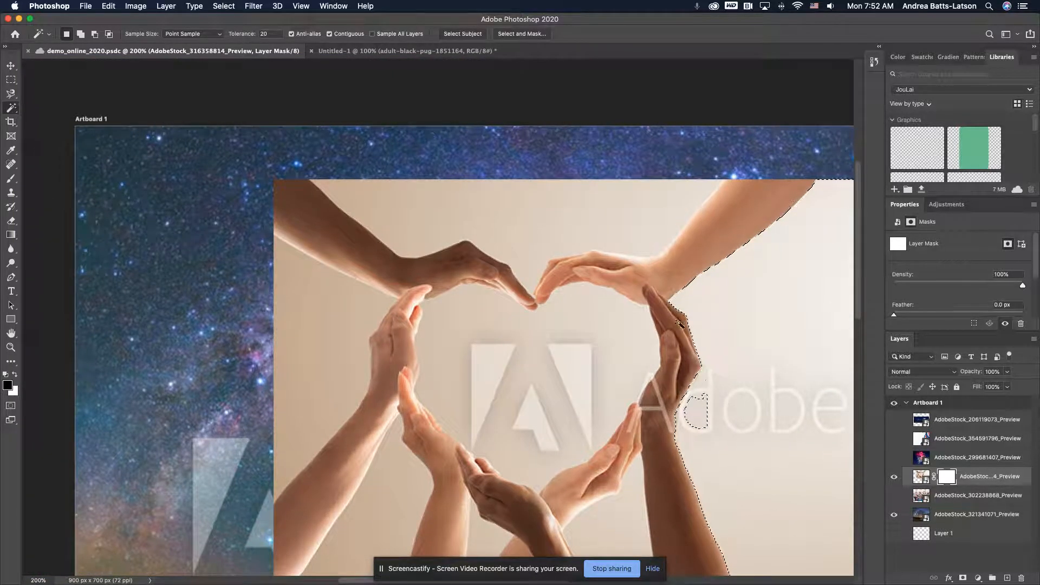
Add the background to the left of the arms and above the heart to the Magic Wand selection
shift+click(306, 337)
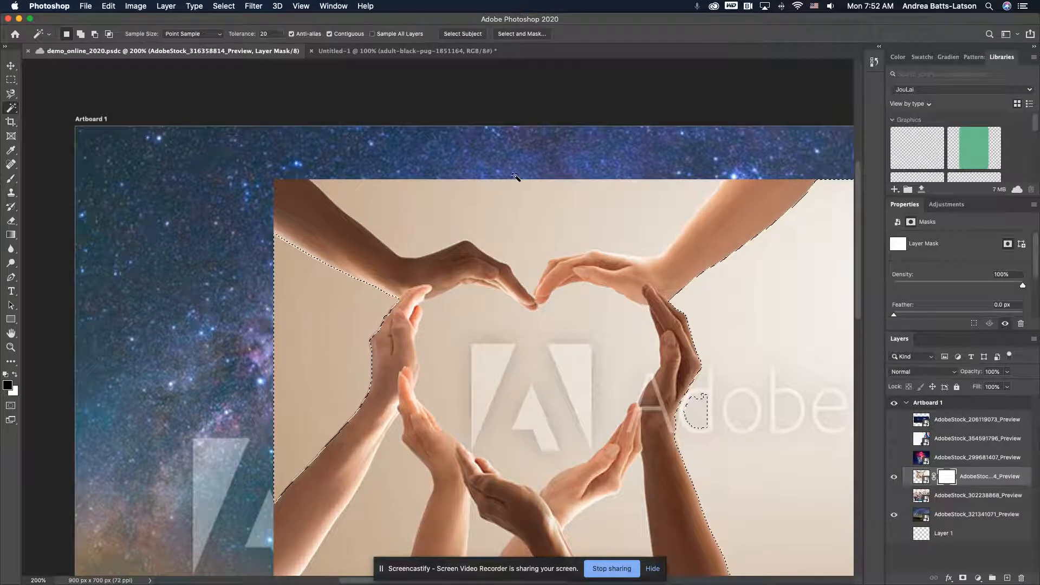
scroll(436, 153, right, 3)
scroll(437, 155, right, 3)
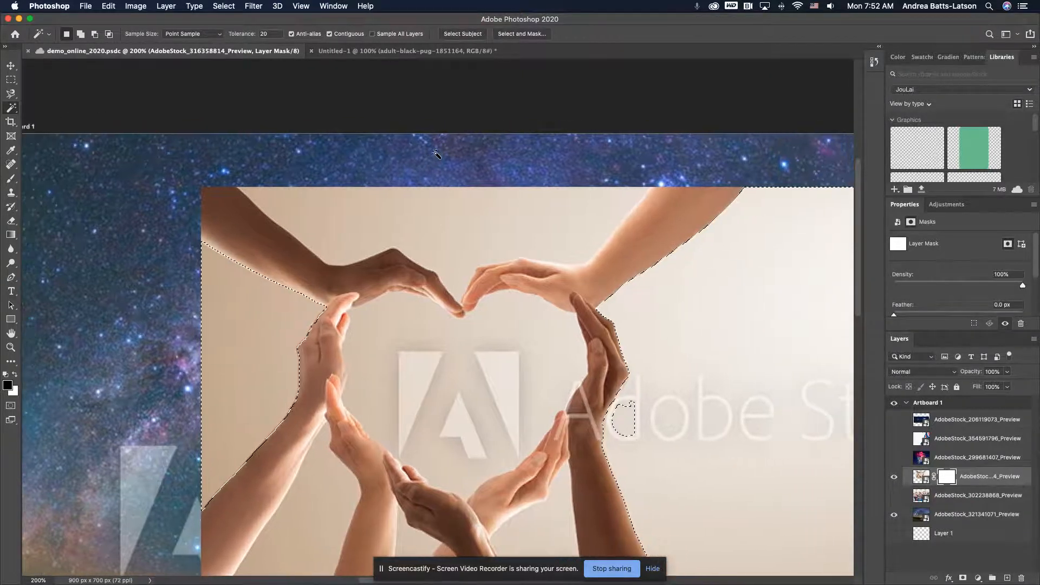
shift+click(486, 212)
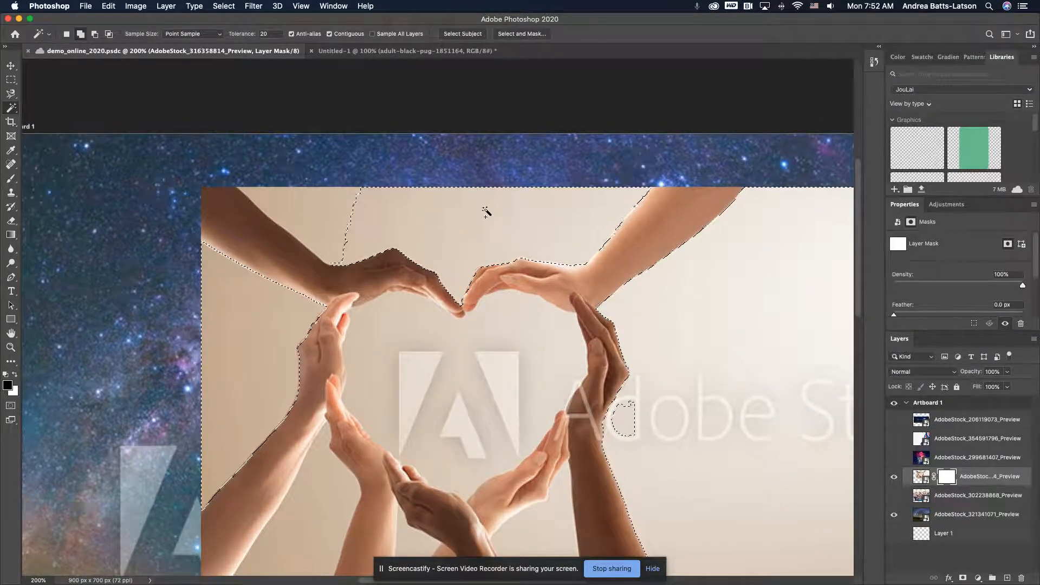
shift+click(343, 218)
Add the background gaps between the lower forearms and the unselected watermark patch beside the right wrist to the selection
scroll(343, 218, down, 15)
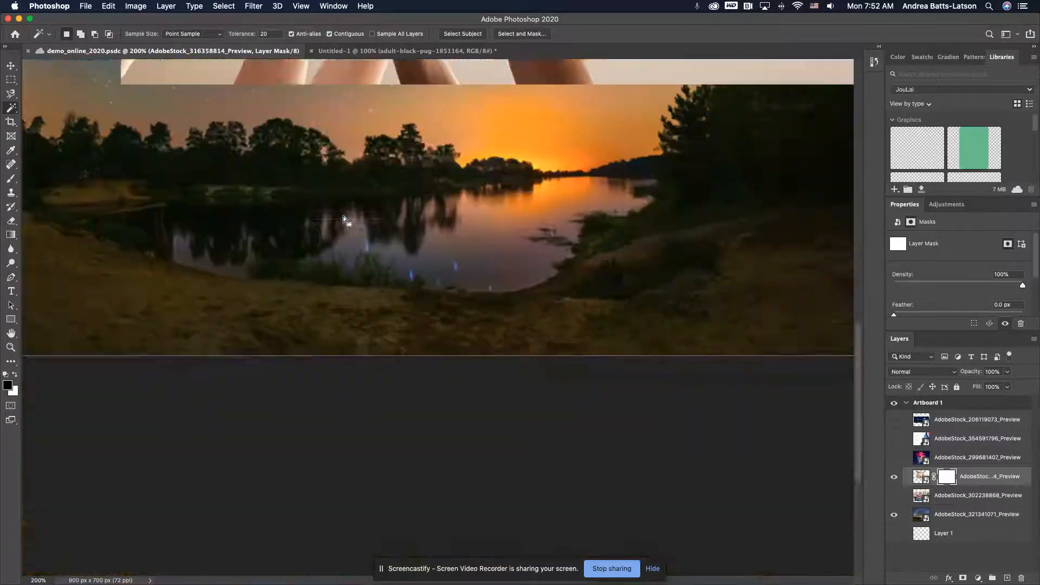
scroll(343, 219, up, 15)
scroll(343, 219, left, 3)
scroll(343, 216, down, 5)
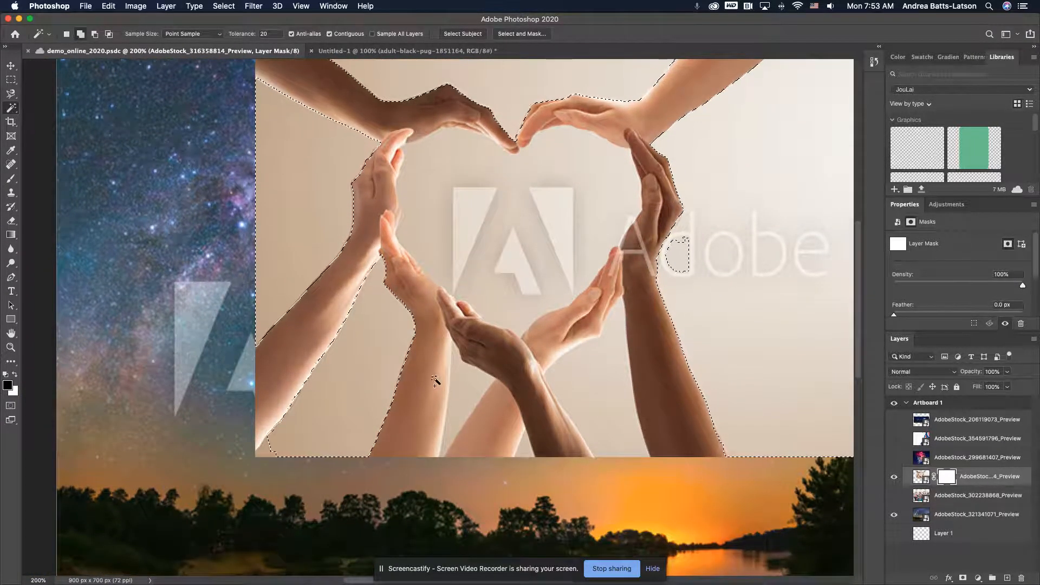
shift+click(464, 392)
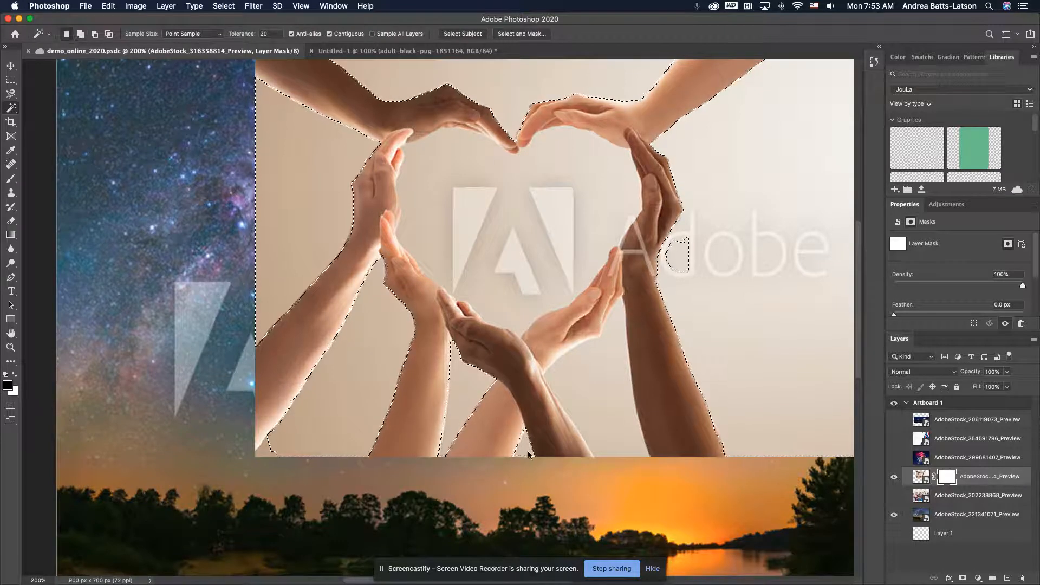
shift+click(606, 390)
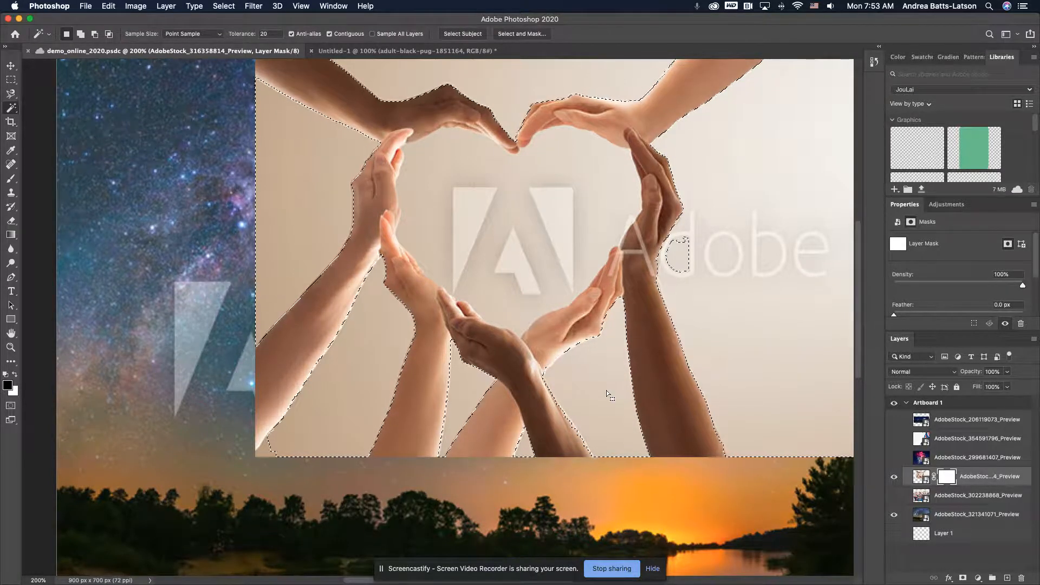
shift+click(688, 242)
scroll(738, 338, right, 10)
scroll(738, 338, up, 6)
scroll(738, 338, left, 4)
scroll(737, 336, down, 10)
scroll(737, 337, left, 5)
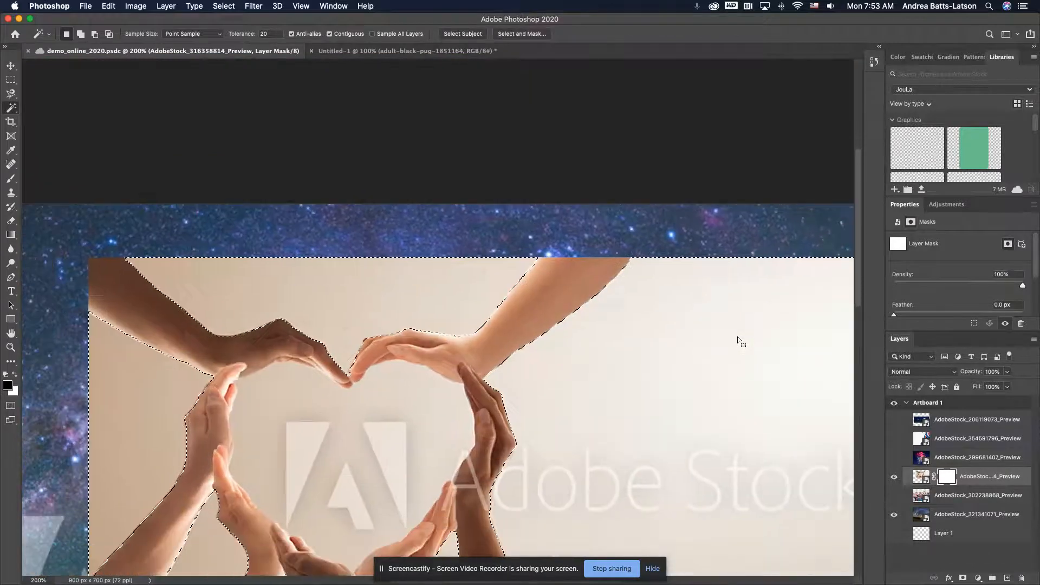
scroll(737, 337, up, 3)
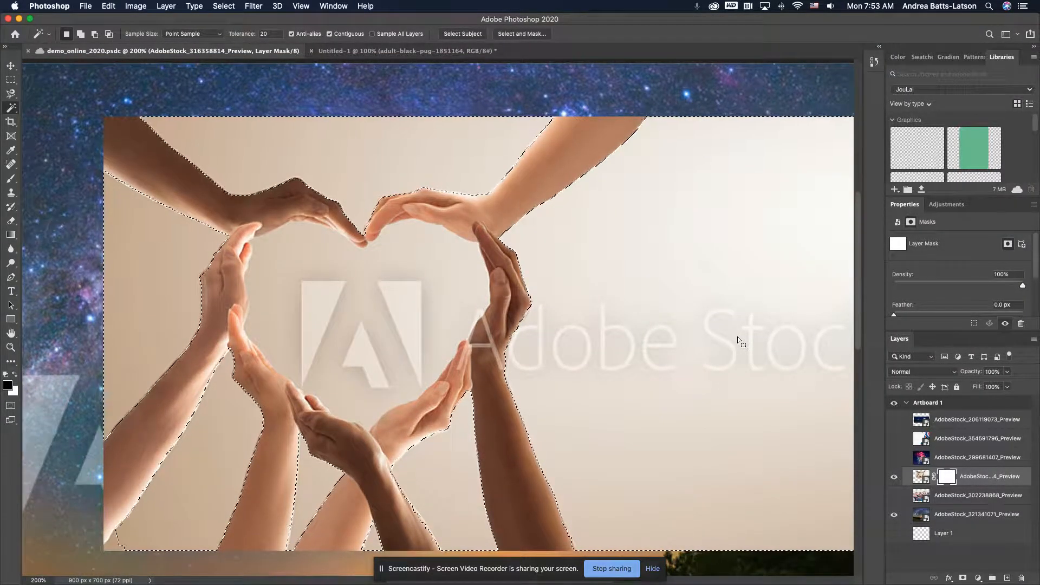
Paint black over the selected background on the hands photo's layer mask with the Brush, enlarged to size 1100
key(b)
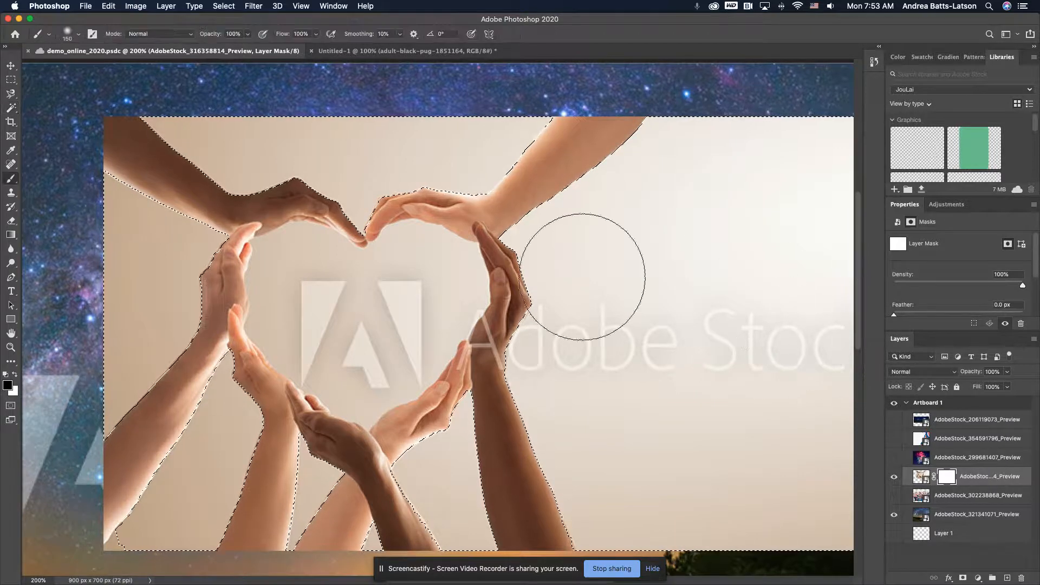
key(super+minus)
key(super+minus)
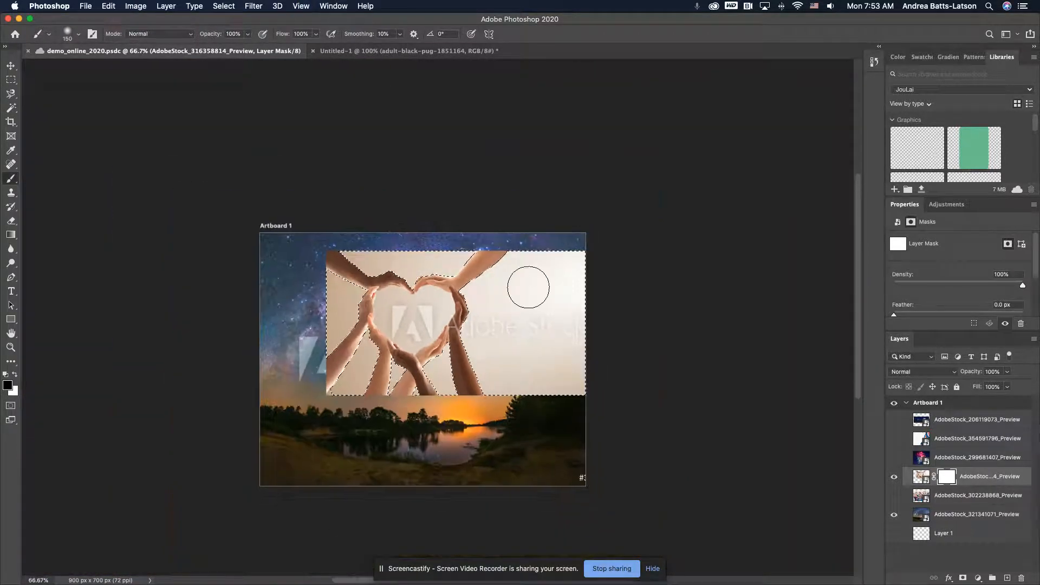
key(bracketright)
key(bracketright)
key(bracketright)
key(bracketright)
key(bracketright)
key(bracketright)
key(bracketright)
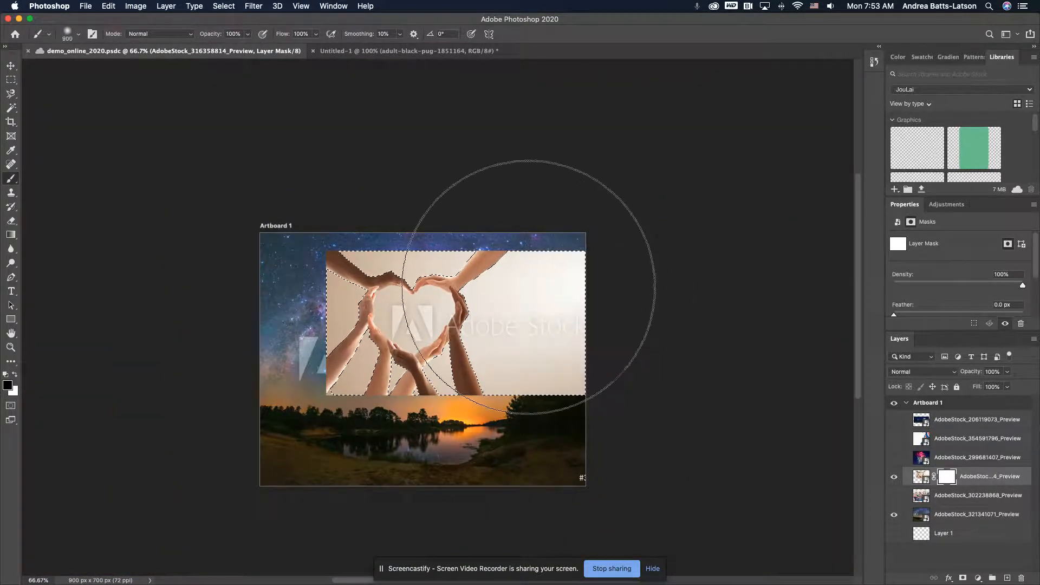
click(434, 309)
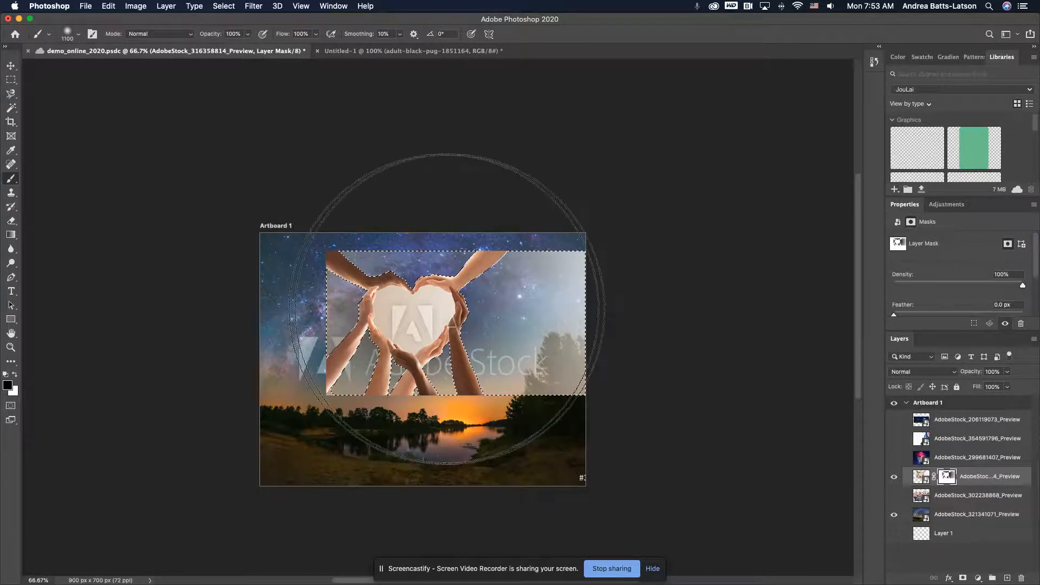
click(520, 310)
click(520, 310)
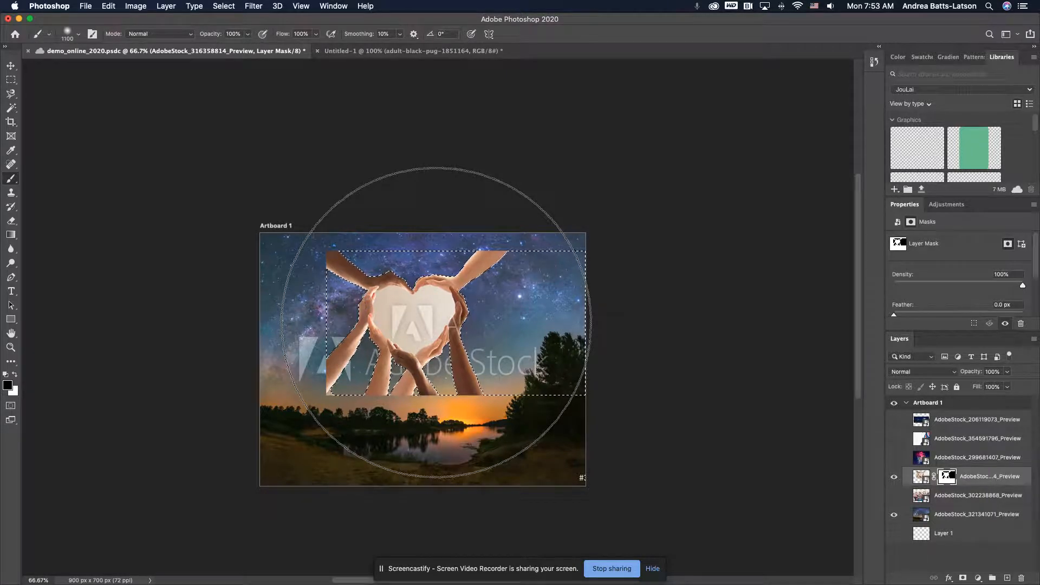
Deselect all layers and clear the selection around the hands photo's background
key(super+0)
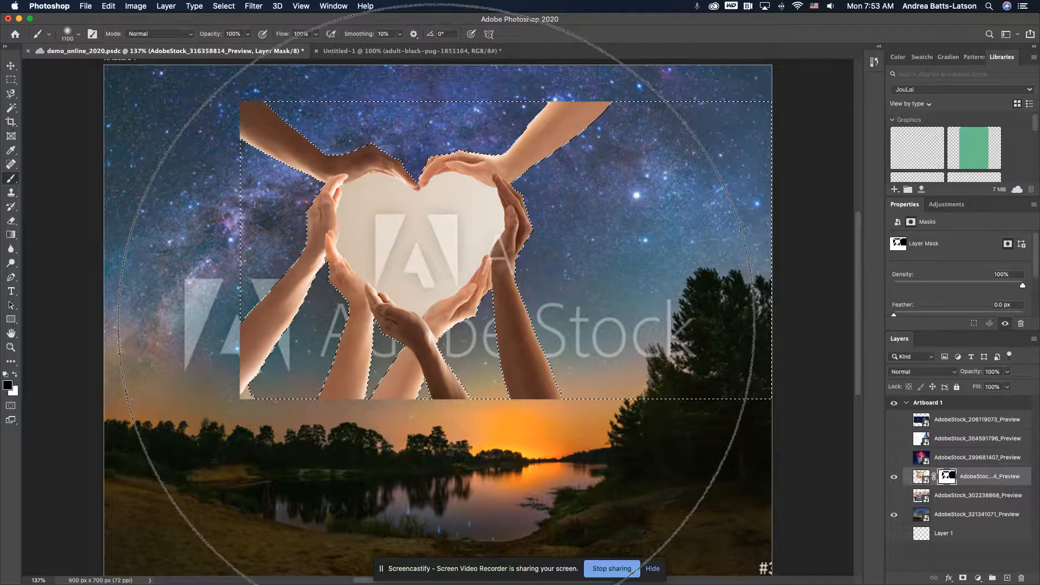
click(216, 6)
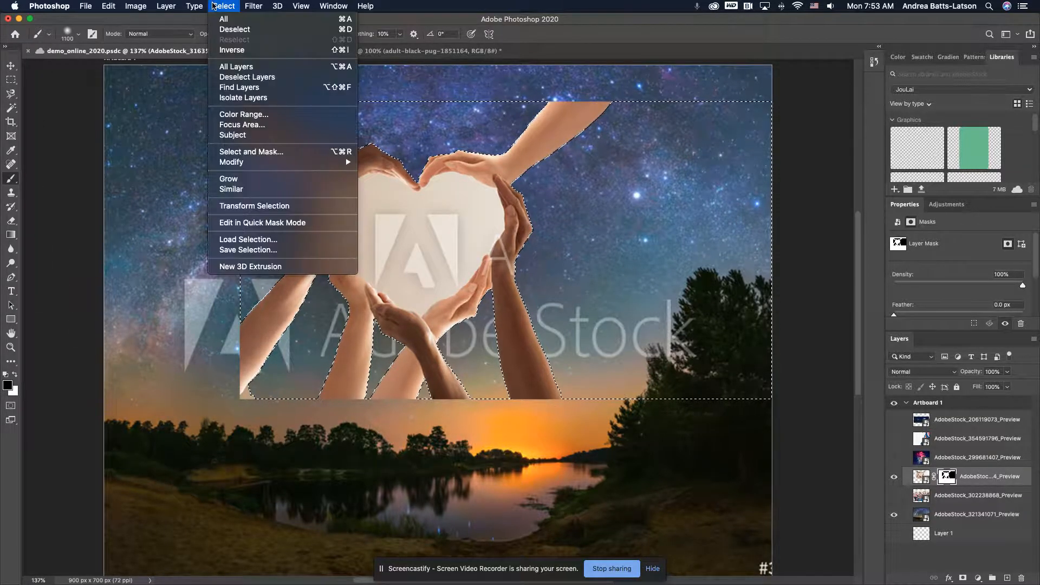
click(239, 77)
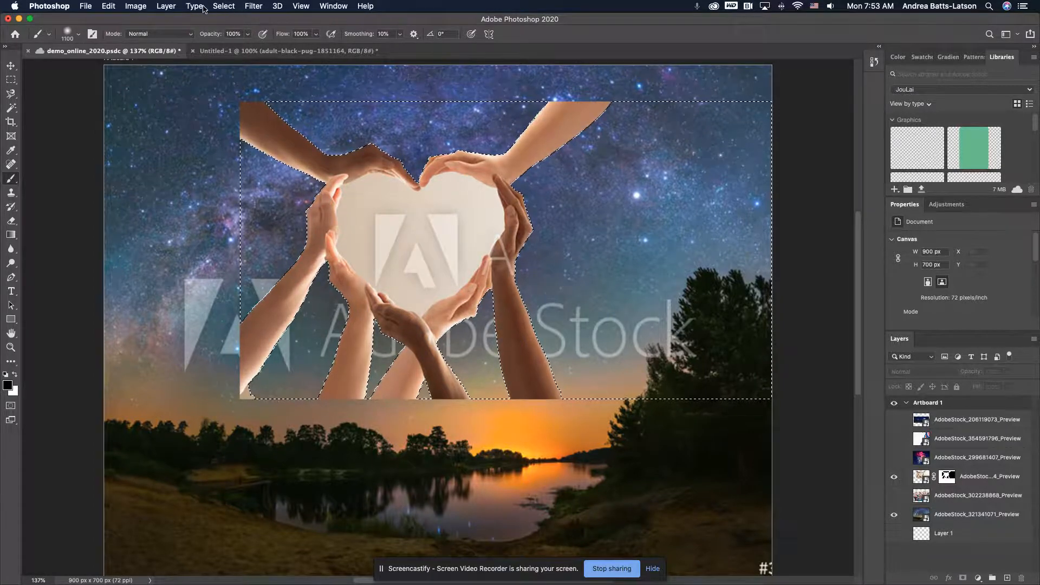
click(221, 7)
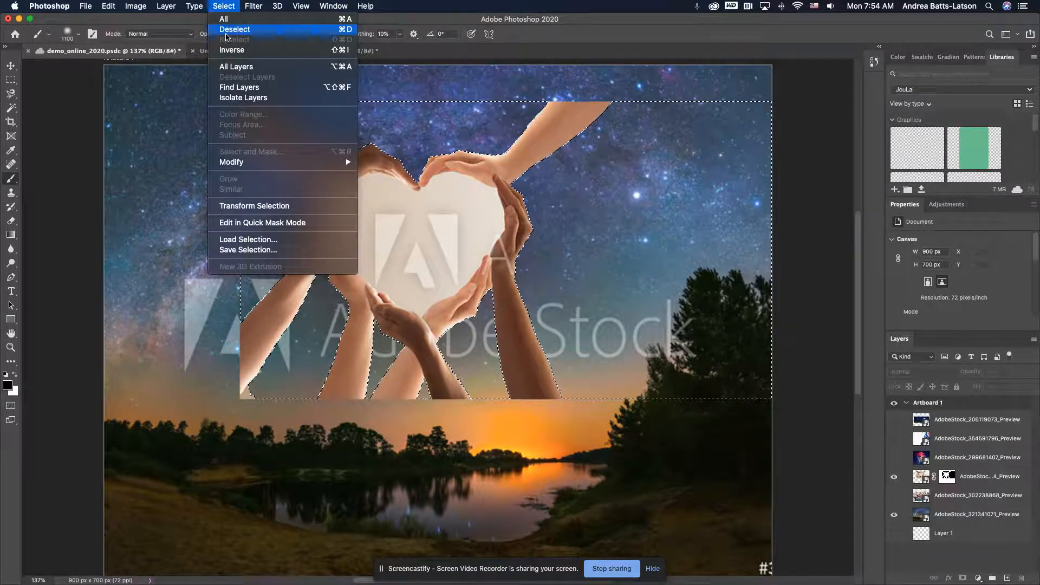
click(226, 30)
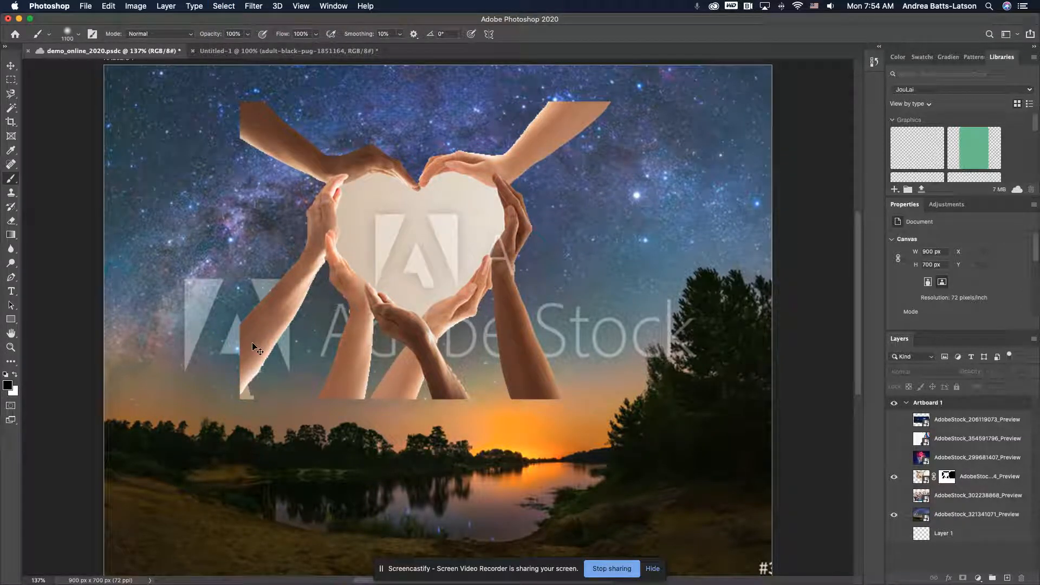
Examine the masked edges of the hands and arms at 500% magnification around the heart and along the forearms
key(super+equal)
key(super+equal)
key(super+equal)
key(super+equal)
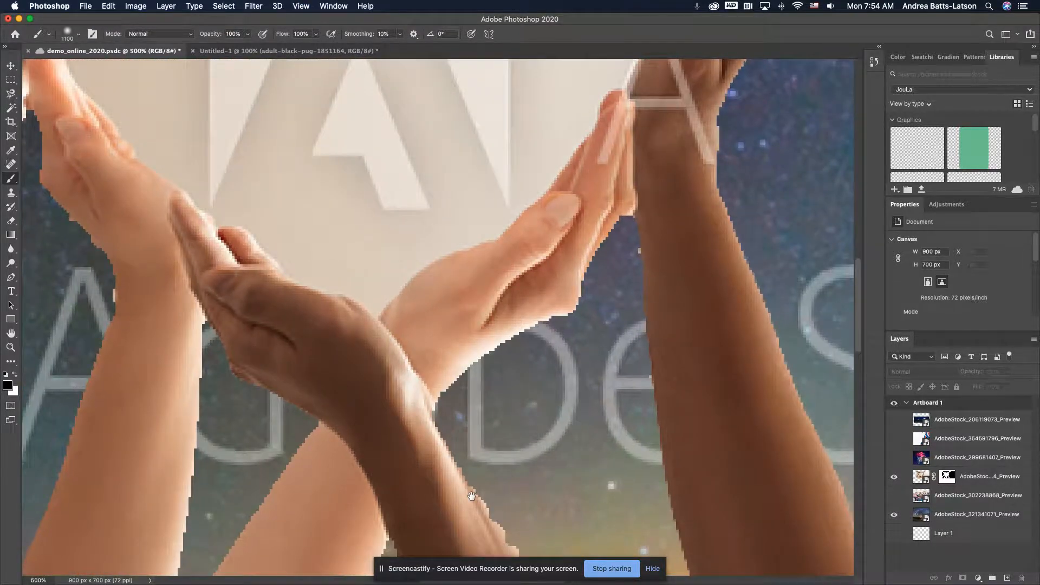
scroll(472, 496, down, 10)
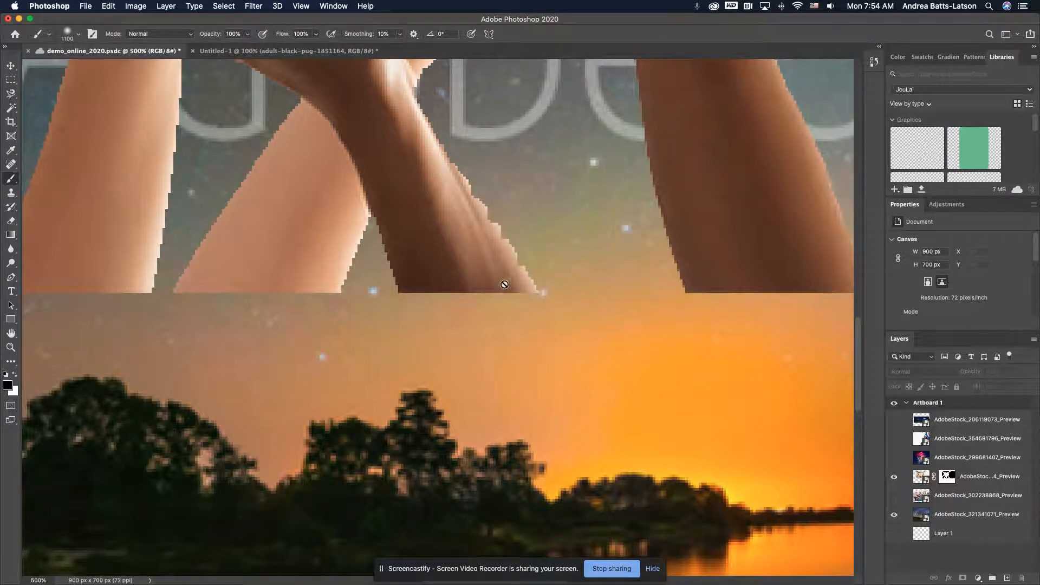
scroll(497, 278, up, 6)
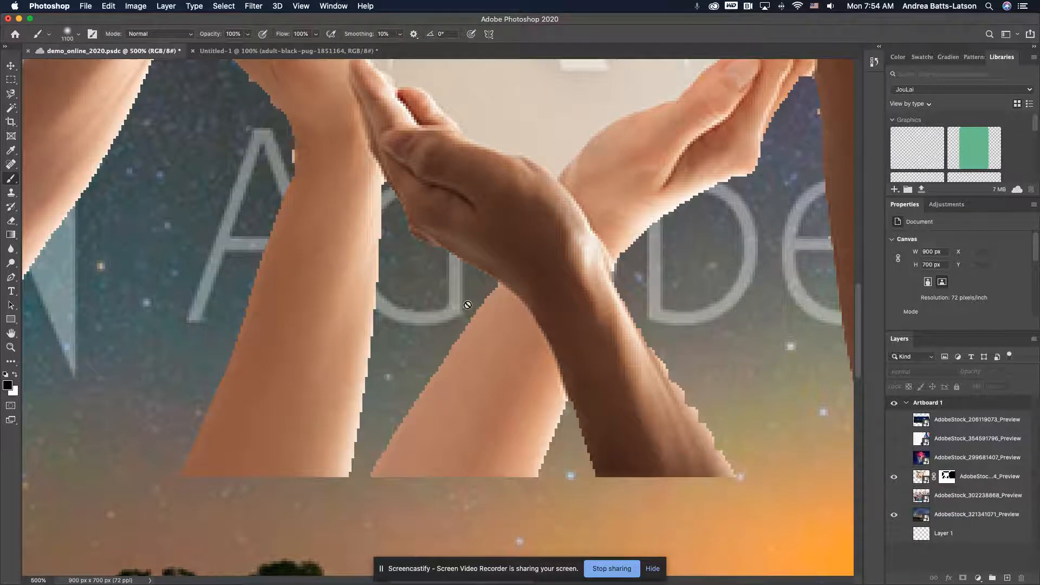
scroll(491, 313, right, 16)
scroll(491, 313, up, 15)
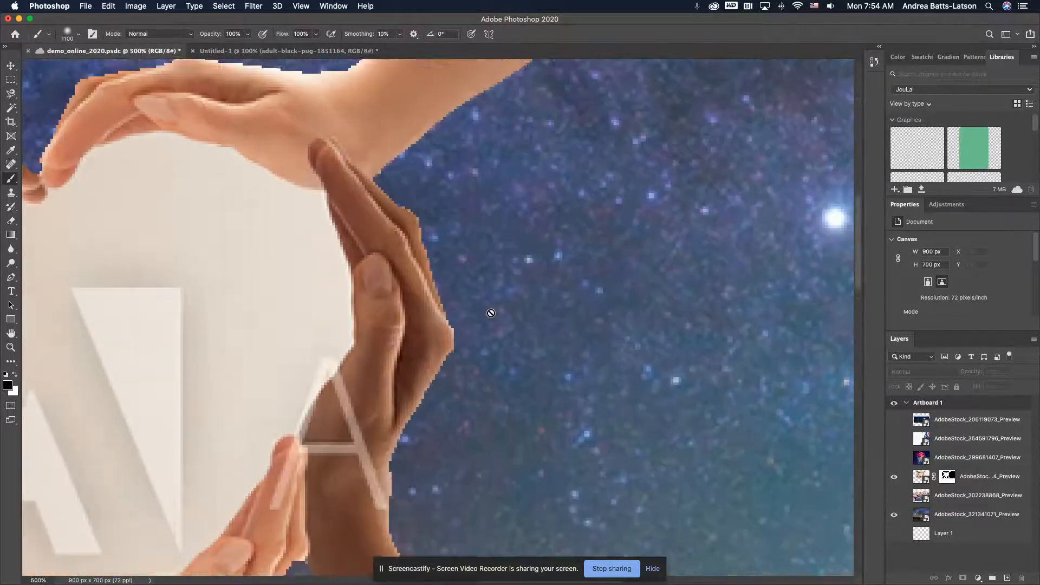
scroll(491, 313, up, 3)
scroll(491, 313, left, 1)
key(super+0)
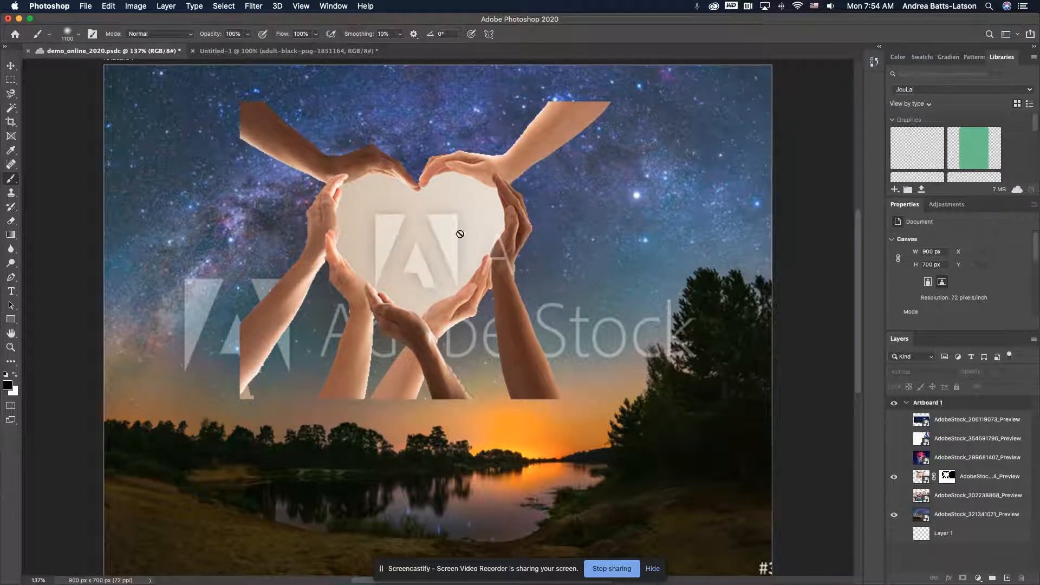
Undo back through the hands photo's mask painting and layer mask to its earlier unmasked state, and clear the freehand selection inside the heart
key(super+z)
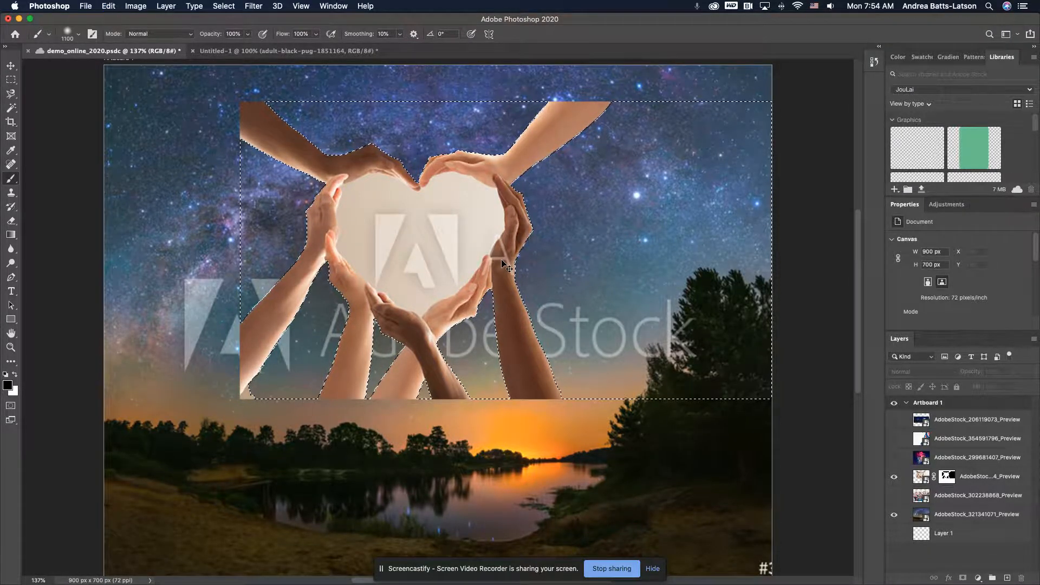
key(super+z)
key(super+z)
key(super+z)
key(super+z)
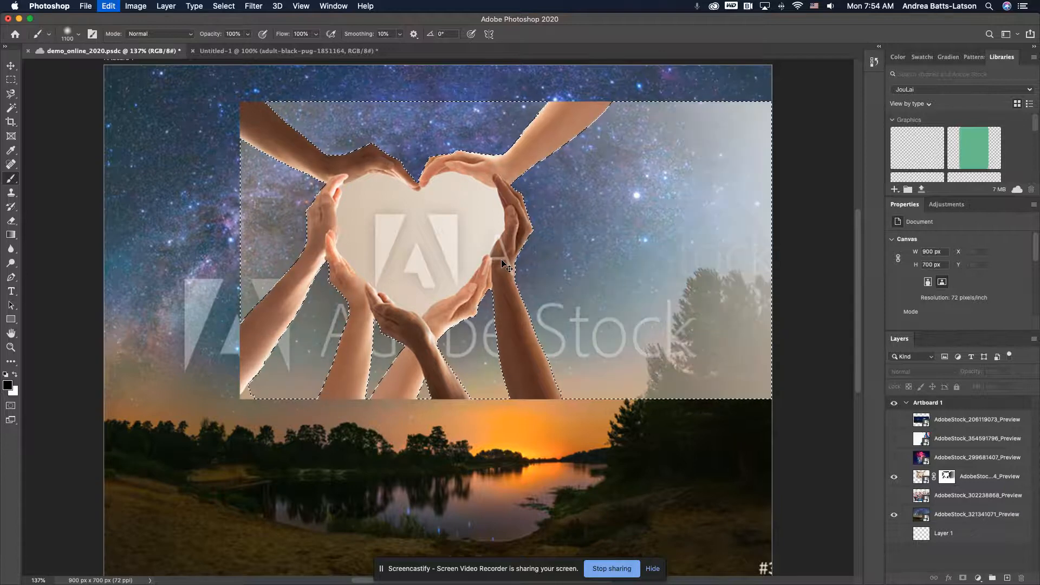
key(super+z)
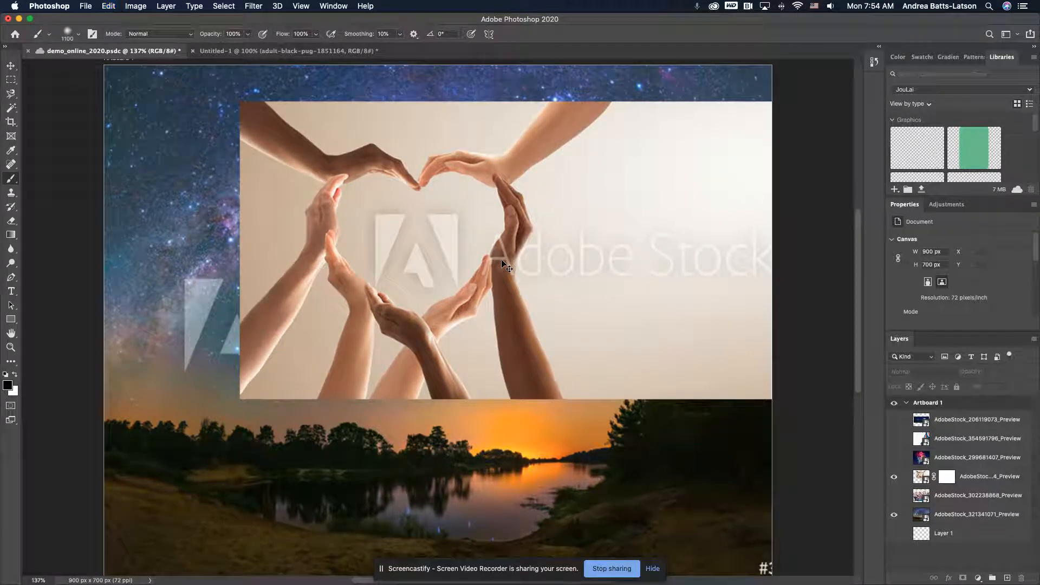
key(super+z)
key(super+z)
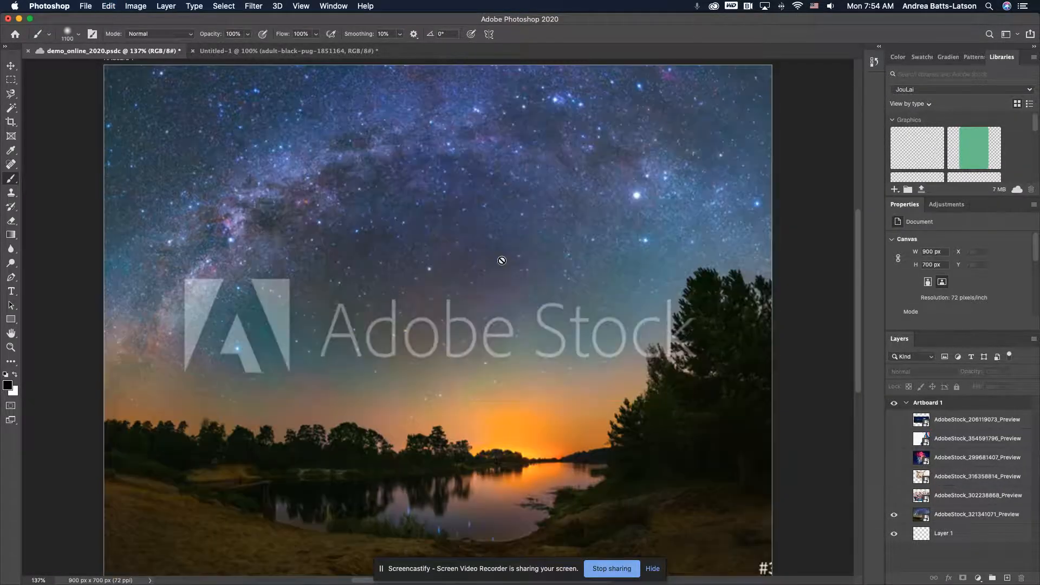
key(super+z)
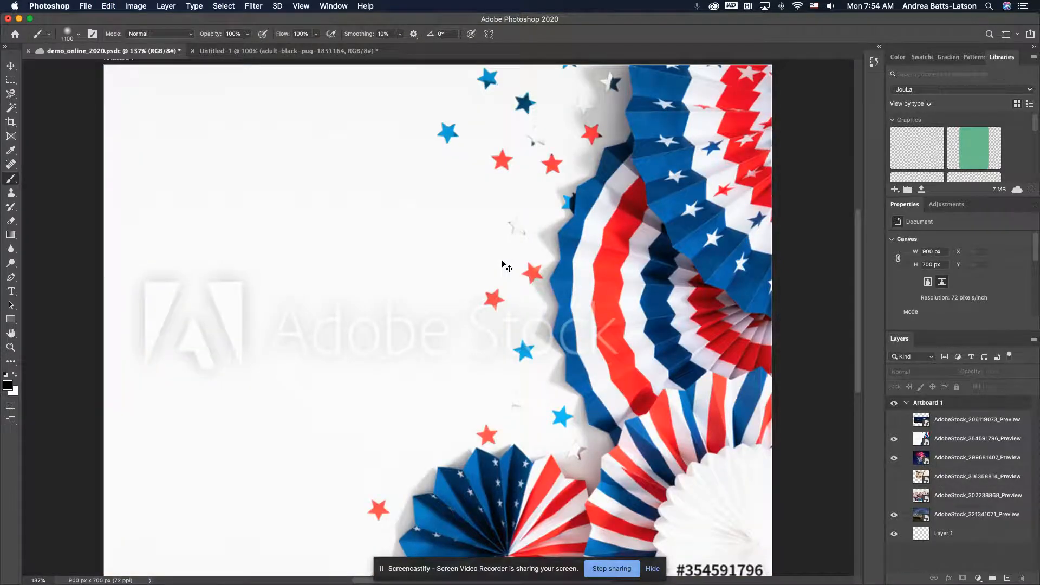
key(super+z)
key(super+z)
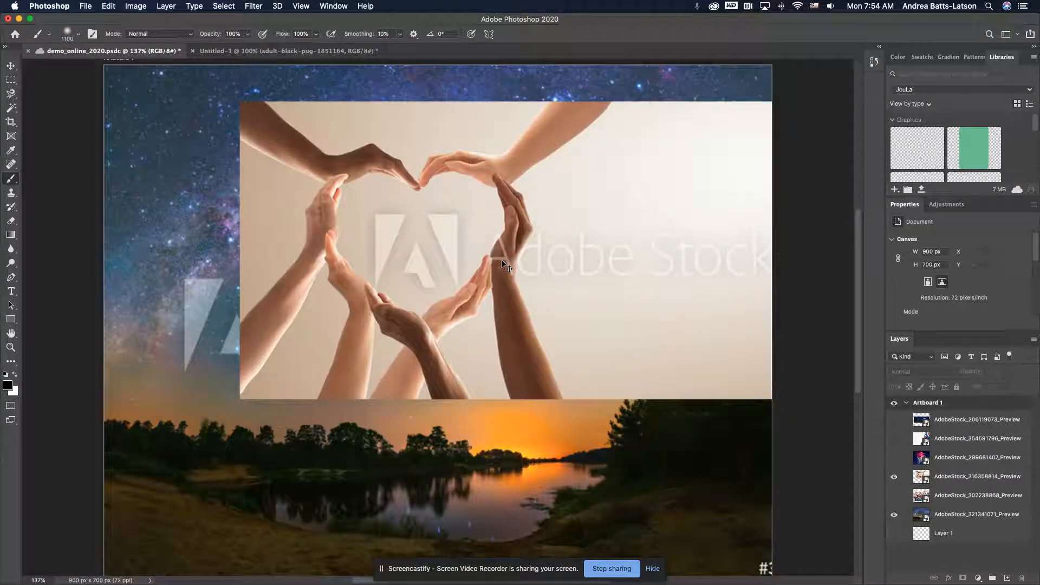
key(super+z)
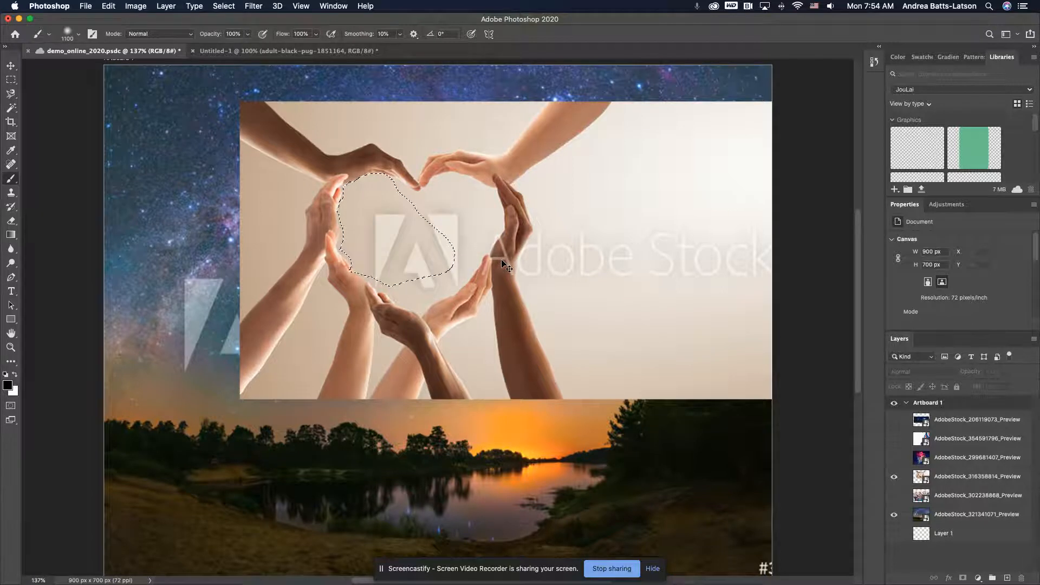
key(super+d)
scroll(655, 451, down, 3)
scroll(655, 450, left, 6)
scroll(784, 547, right, 1)
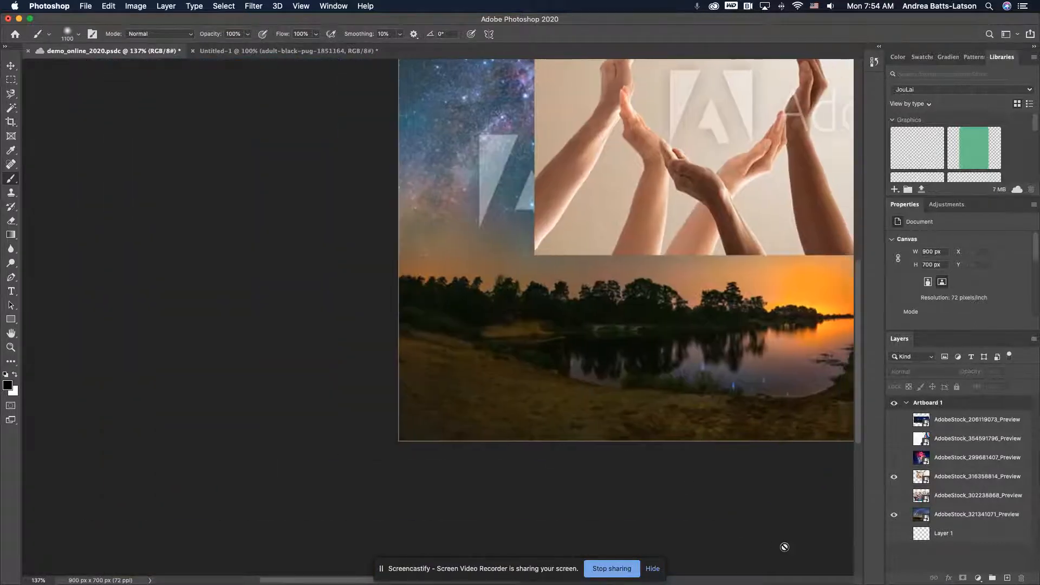
scroll(785, 548, up, 2)
scroll(680, 541, right, 6)
scroll(680, 541, up, 3)
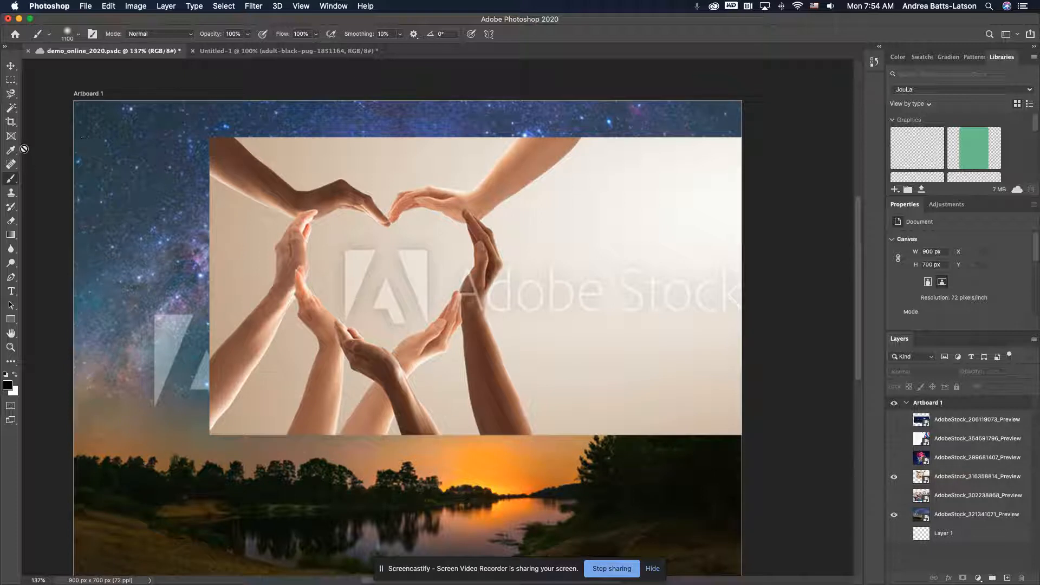
click(10, 186)
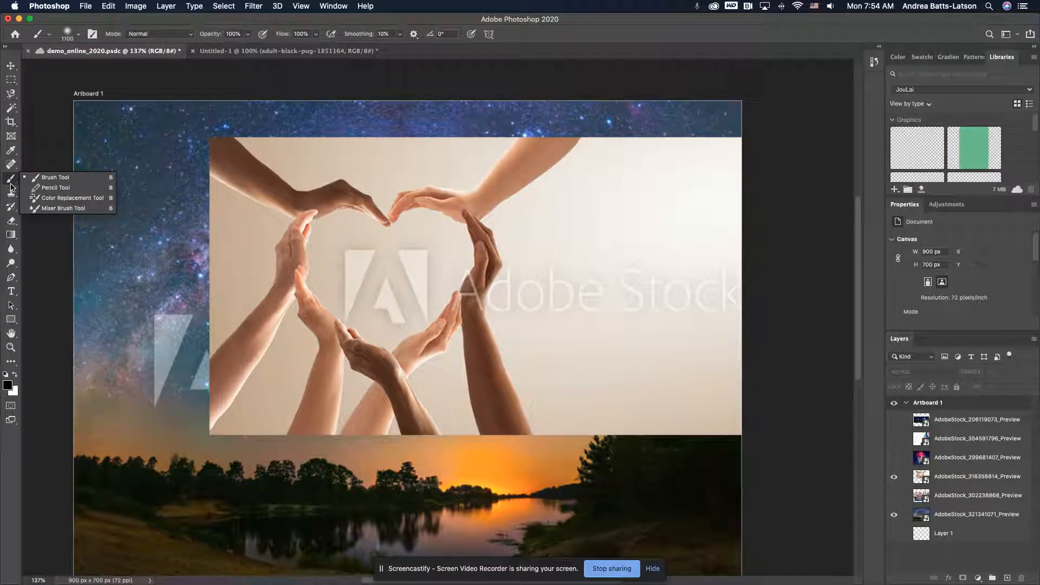
click(3, 182)
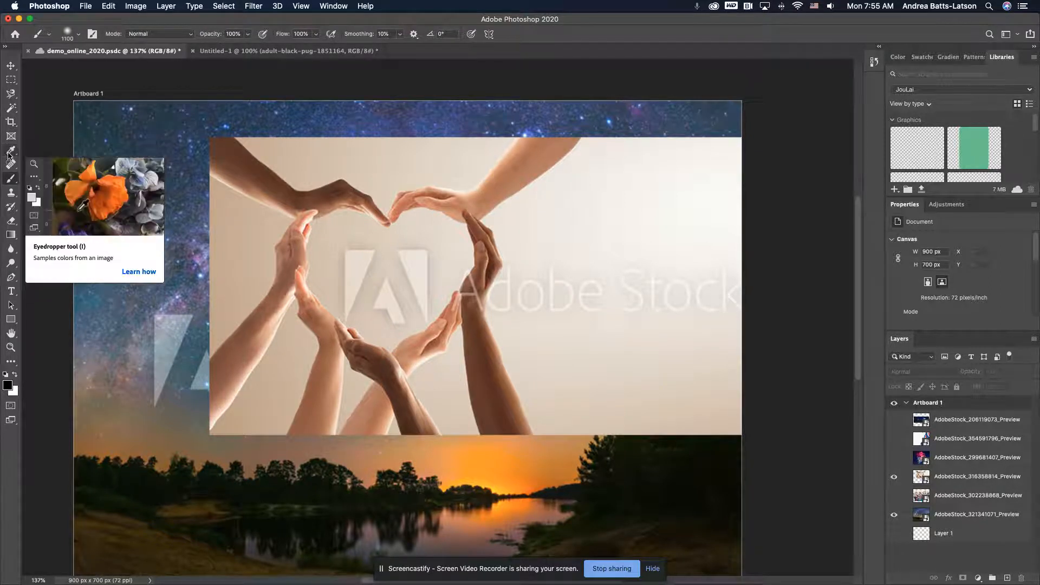
click(9, 182)
click(9, 182)
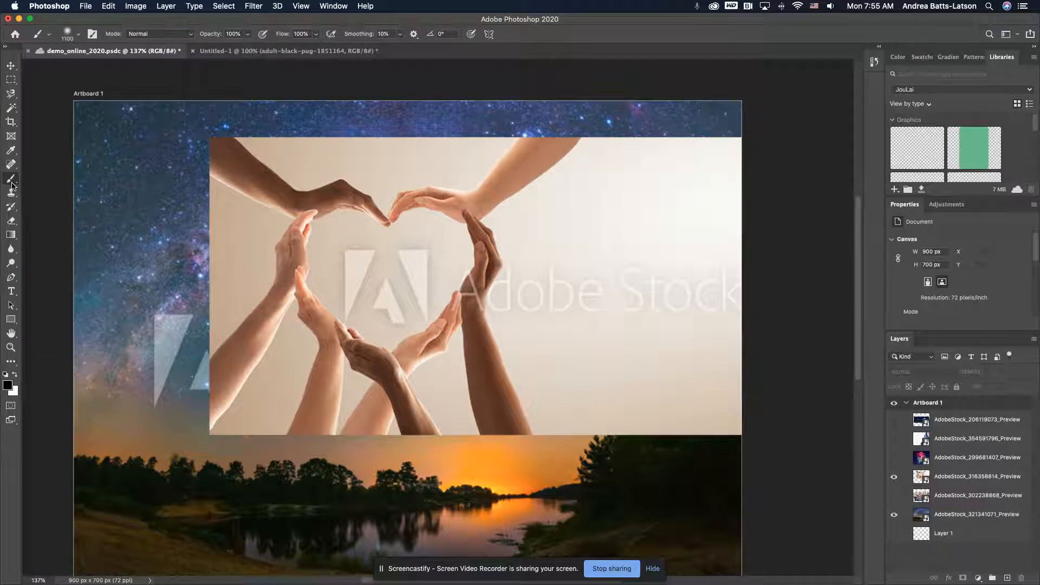
click(11, 180)
click(12, 183)
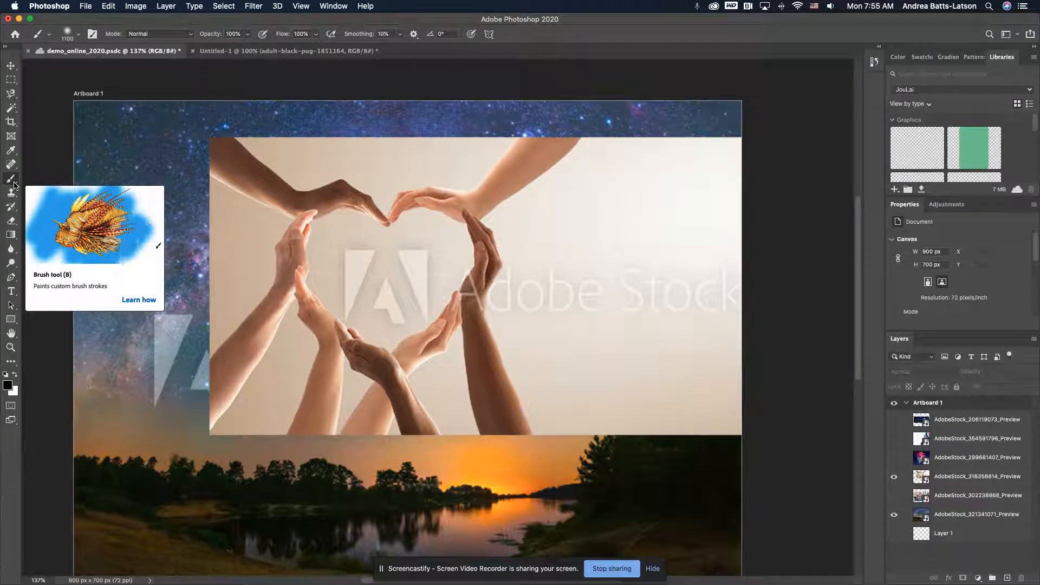
Activate the Object Selection tool and make the hands photo's layer AdobeStock_316358814_Preview the active layer
key(m)
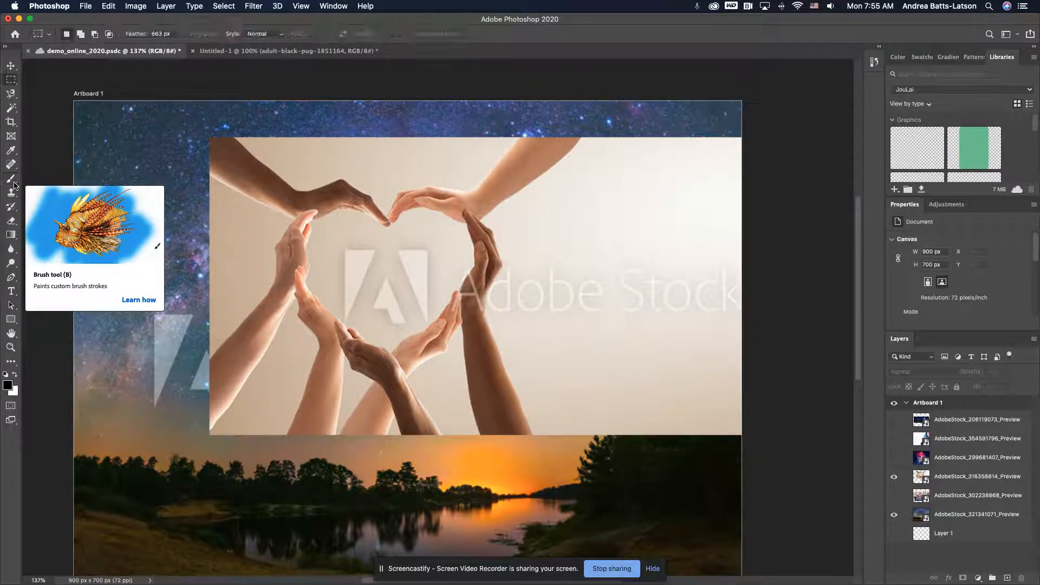
click(11, 108)
right_click(11, 109)
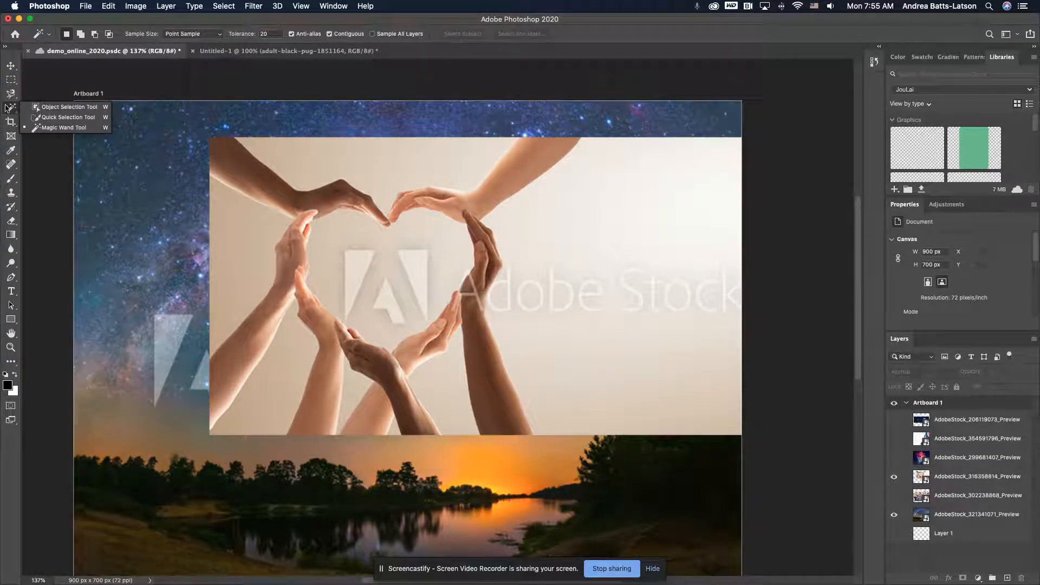
click(12, 110)
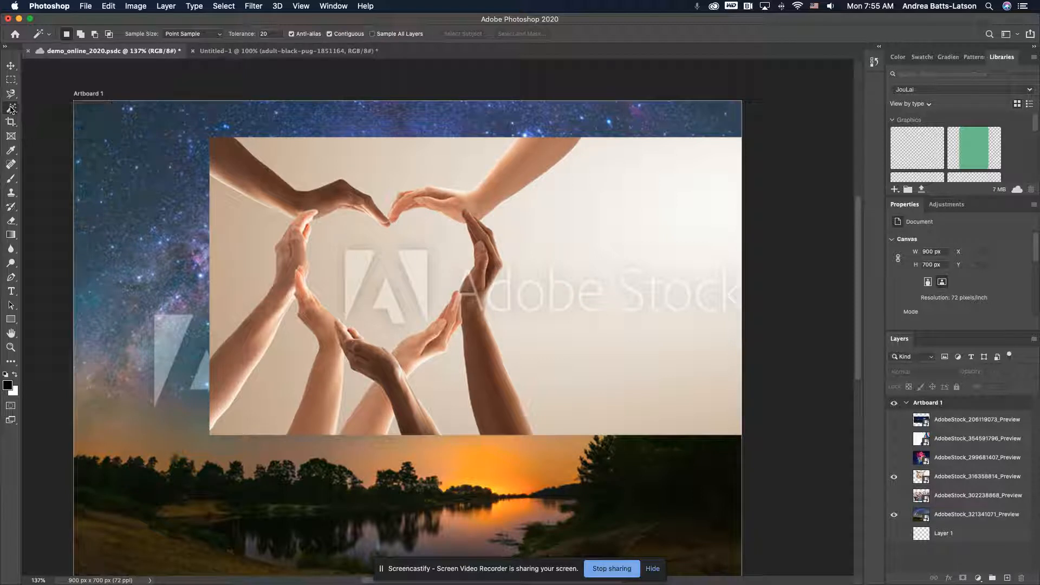
right_click(11, 109)
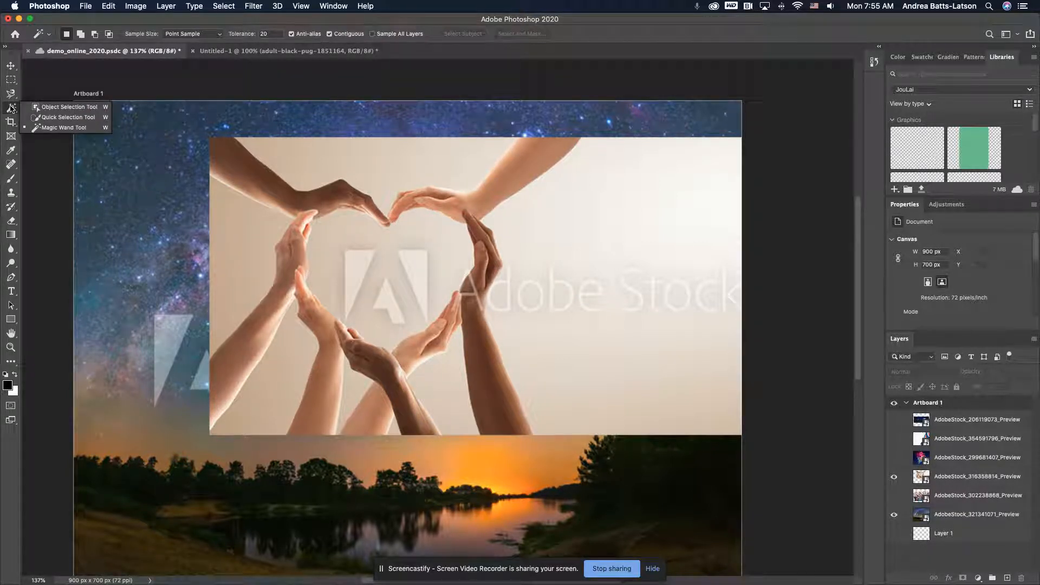
click(60, 107)
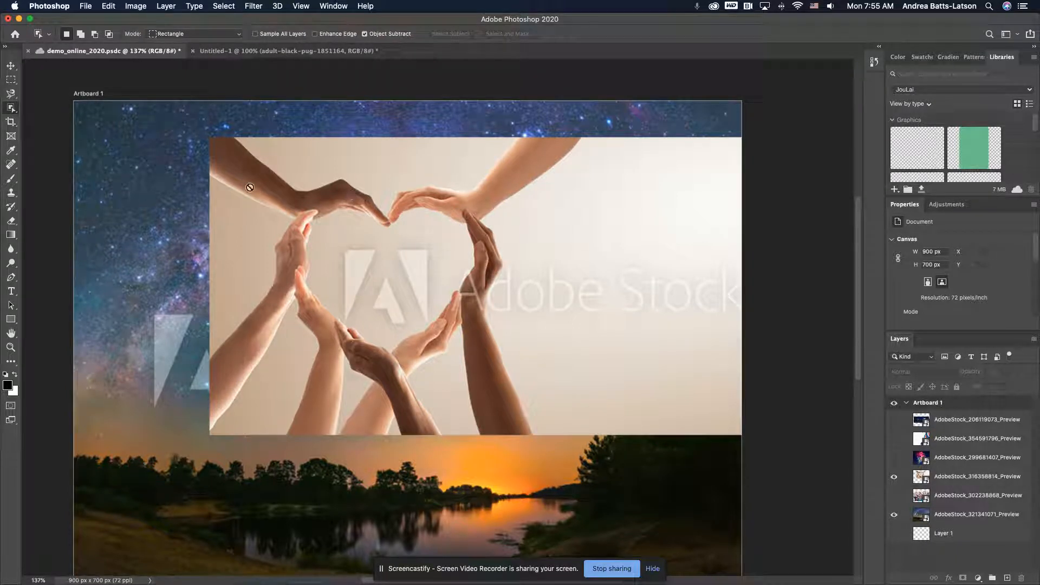
click(941, 476)
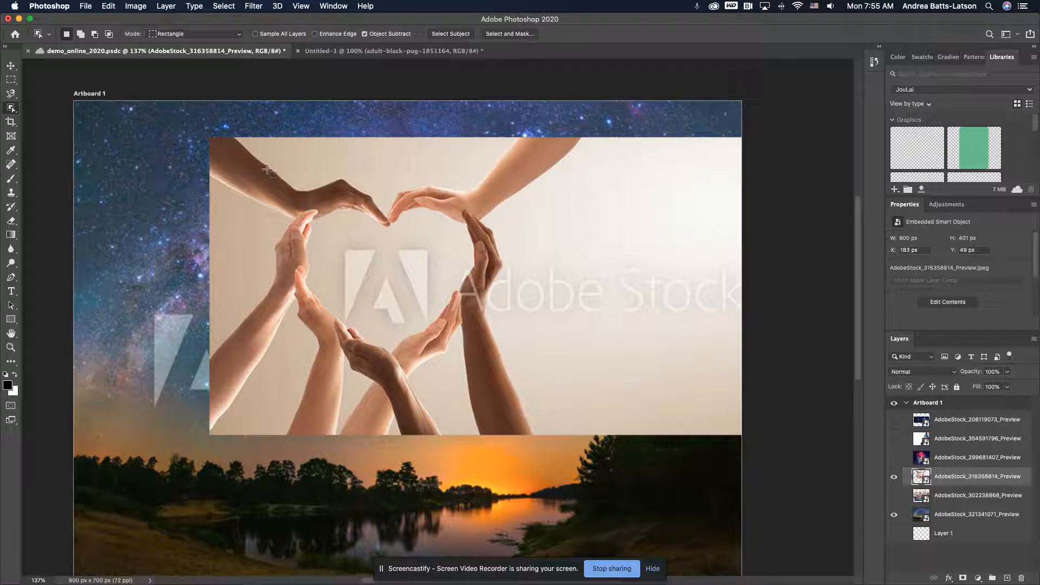
Try to select the heart-forming hands with an Object Selection rectangle of about 337 by 277 px, and clear the resulting selection
drag(274, 171, 523, 374)
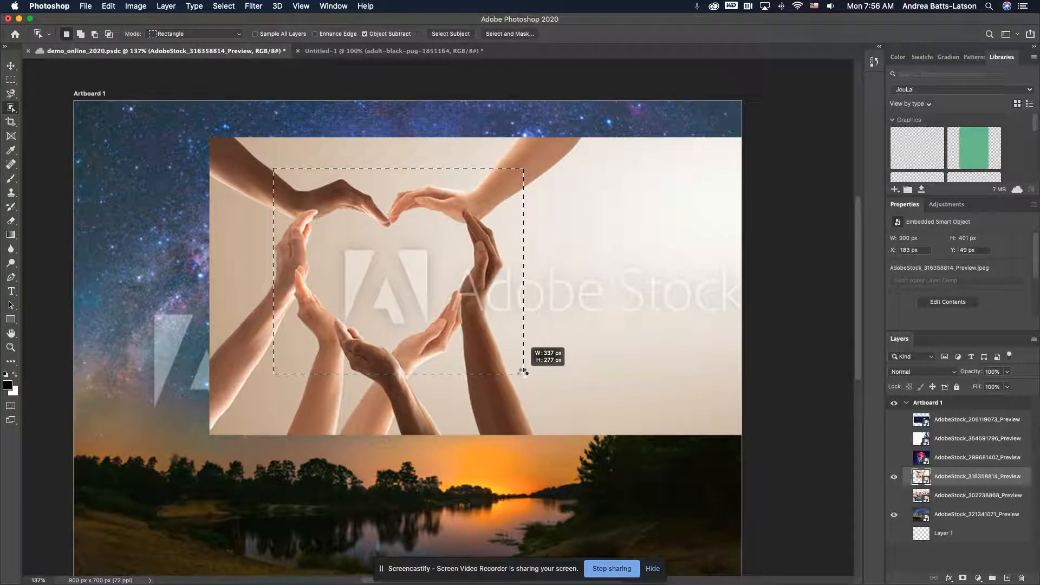
drag(523, 374, 524, 375)
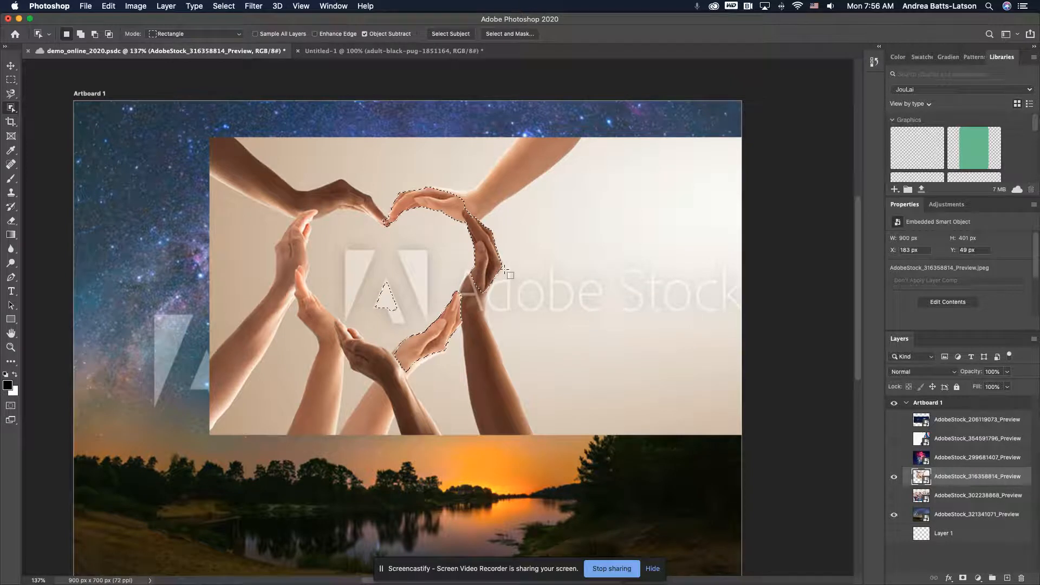
scroll(447, 230, right, 2)
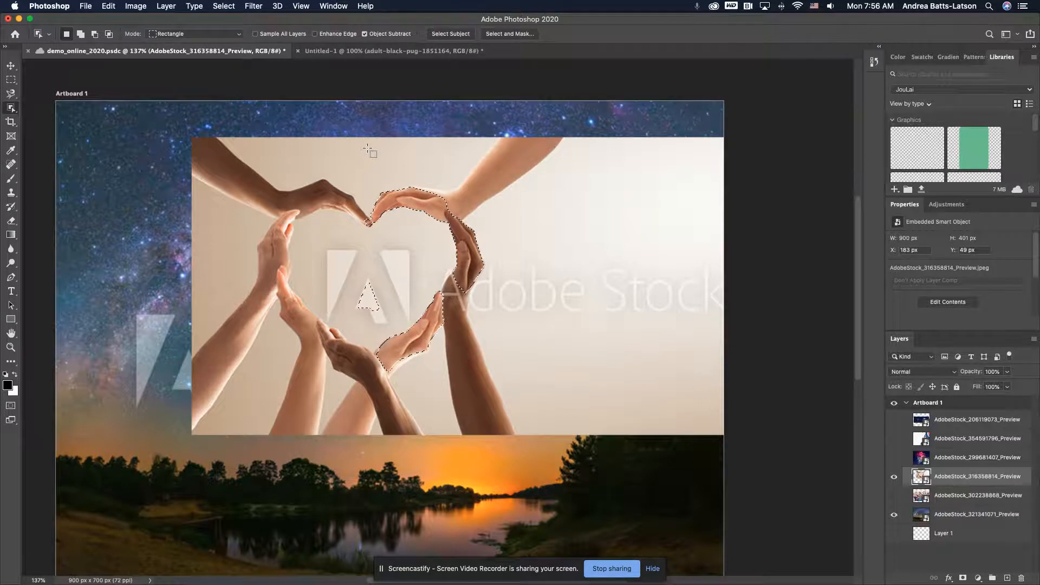
key(super+d)
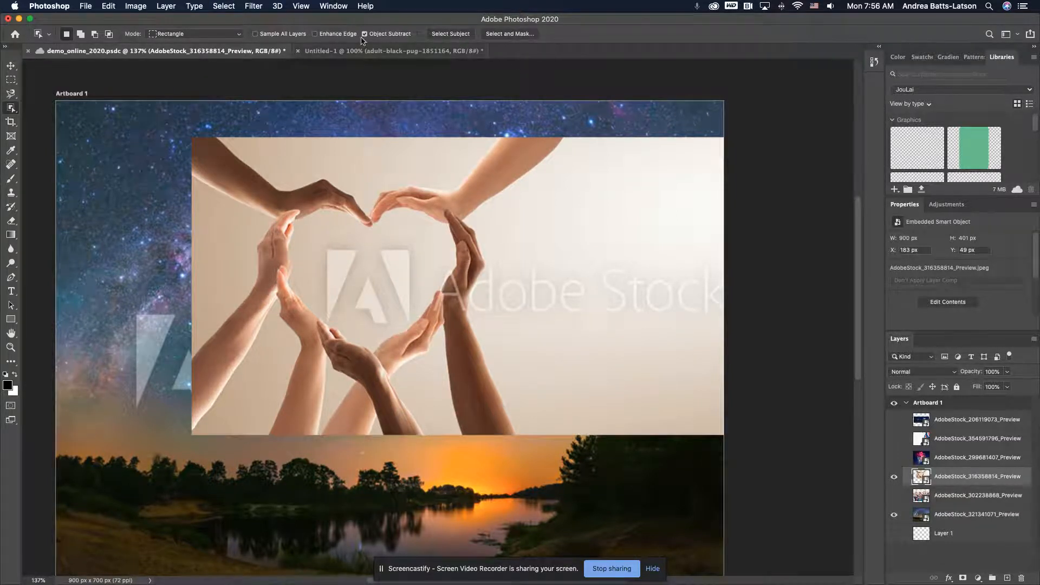
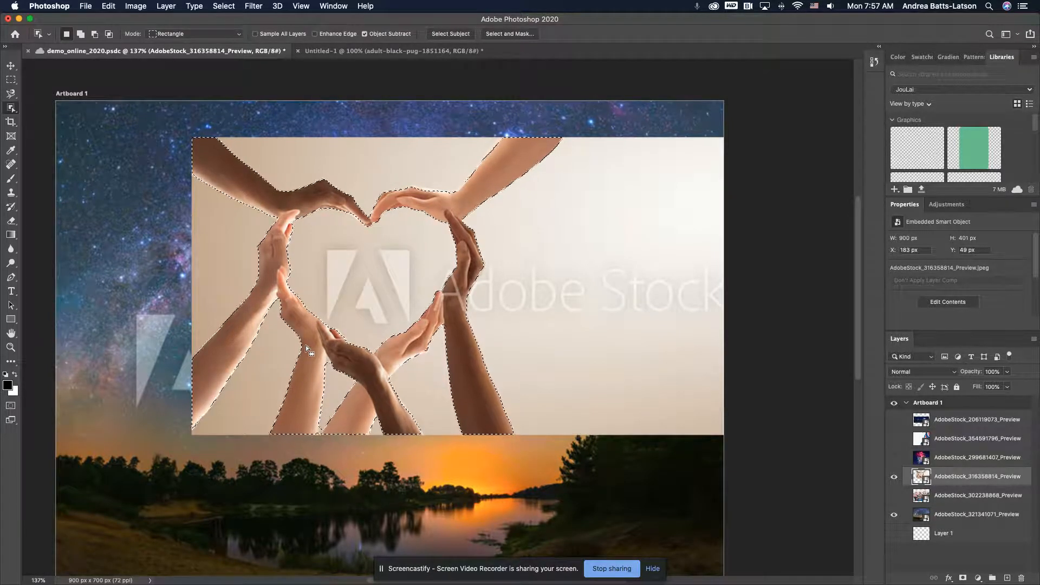
Examine the Object Selection outline around the heart-forming hands and forearms at up to 500% magnification
key(super+equal)
key(super+equal)
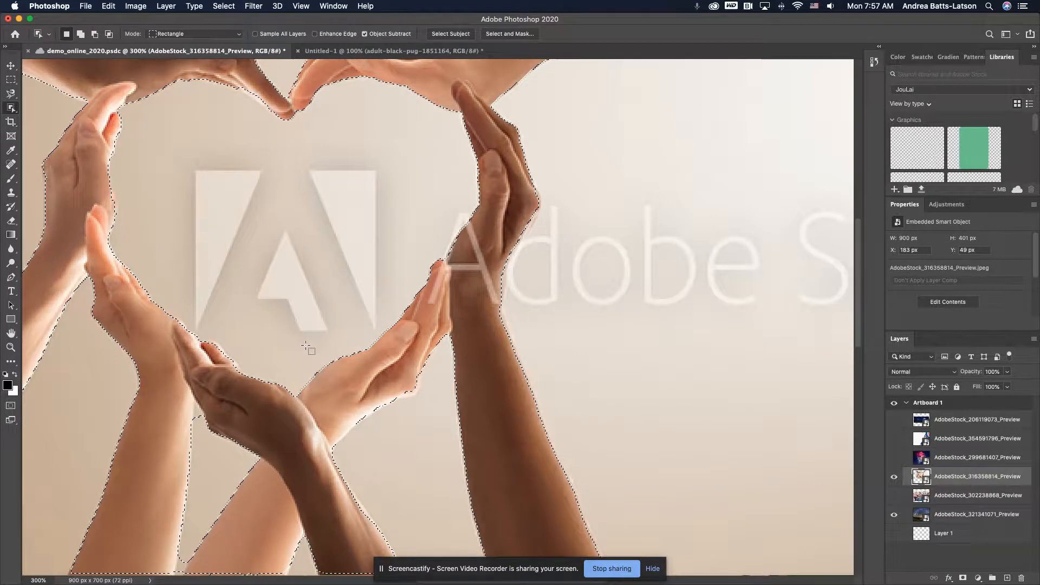
drag(262, 395, 438, 353)
key(super+equal)
key(super+equal)
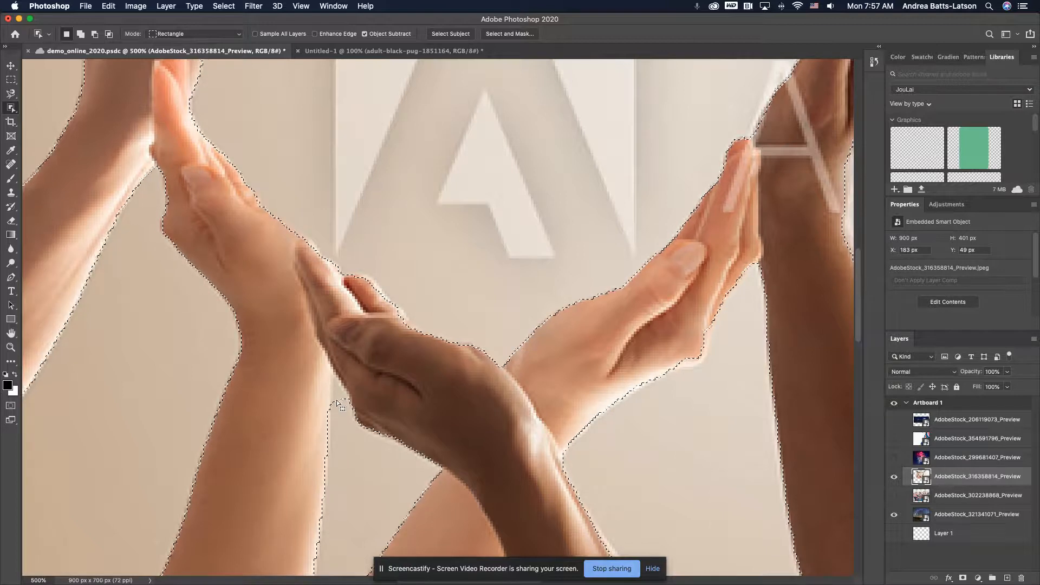
scroll(278, 264, up, 10)
scroll(278, 265, right, 6)
scroll(278, 264, down, 2)
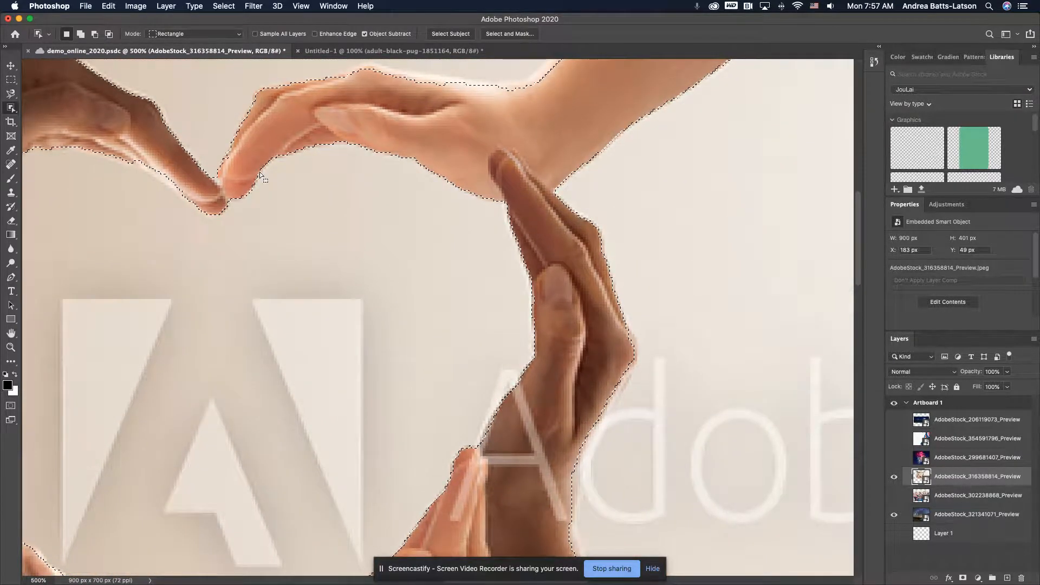
scroll(554, 236, up, 7)
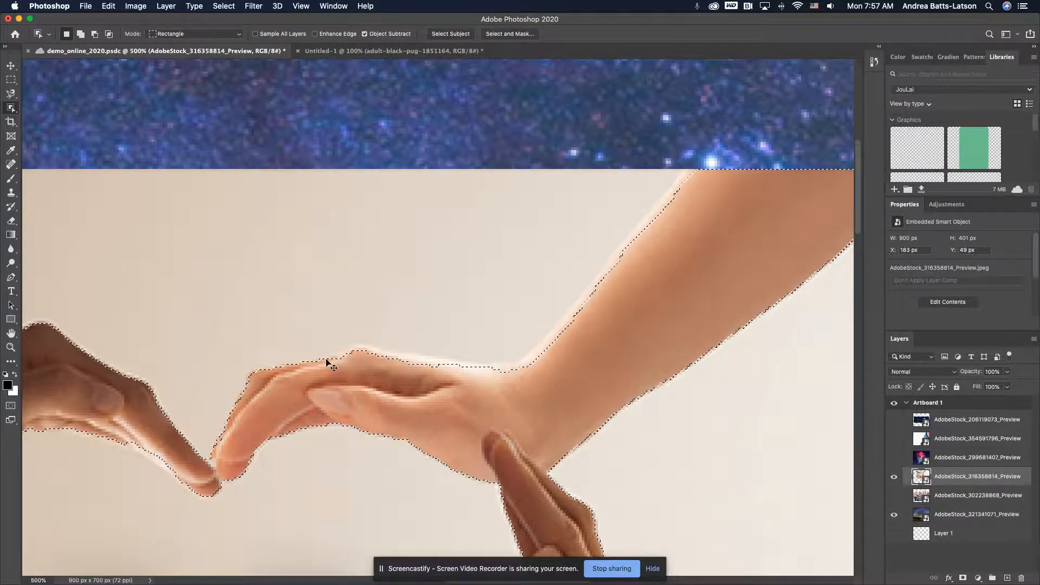
key(super+0)
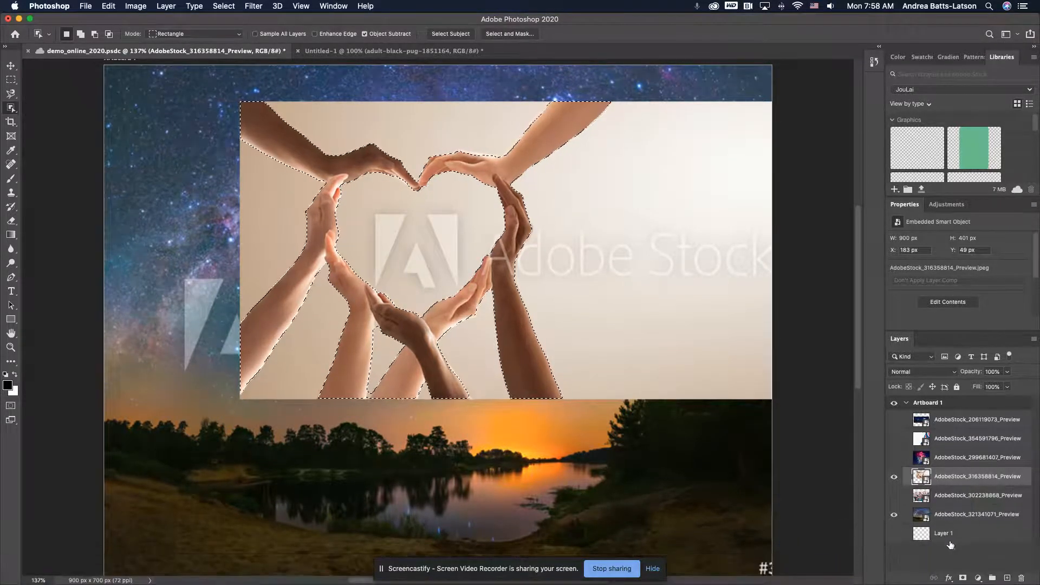
Add a layer mask from the hands selection to layer AdobeStock_316358814_Preview, undoing it once and reapplying it
click(962, 579)
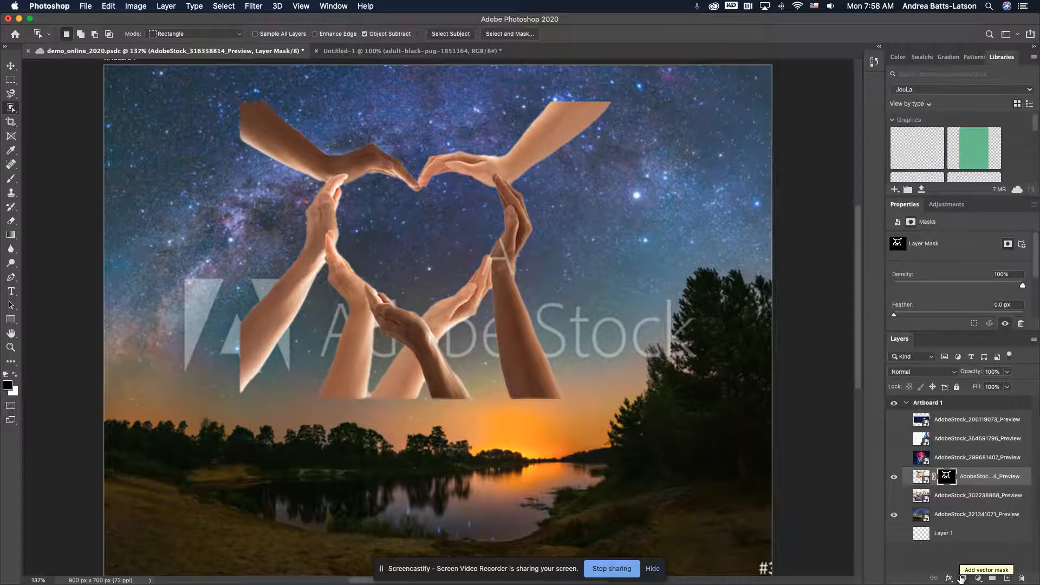
key(super+z)
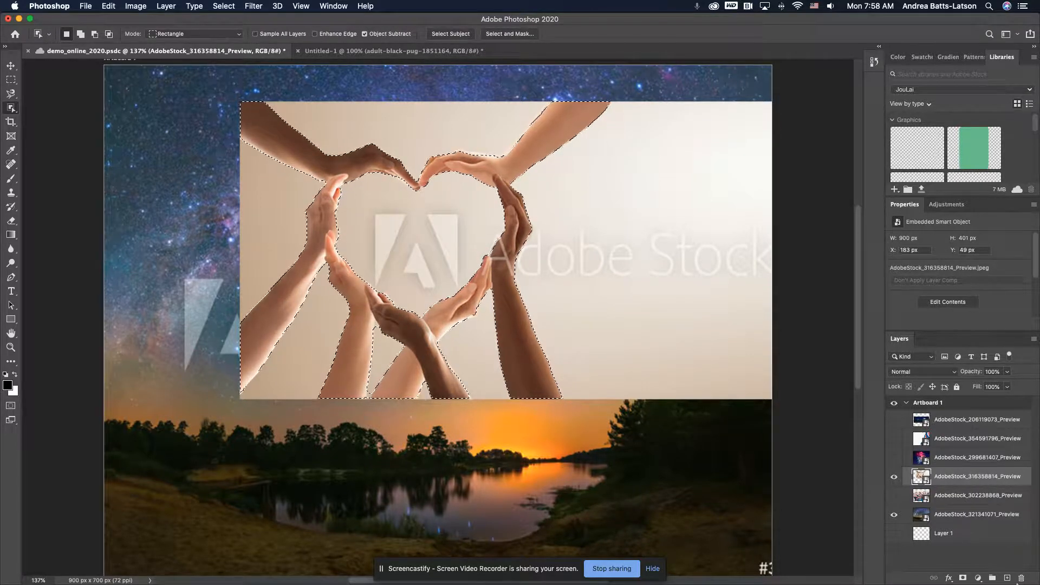
click(964, 579)
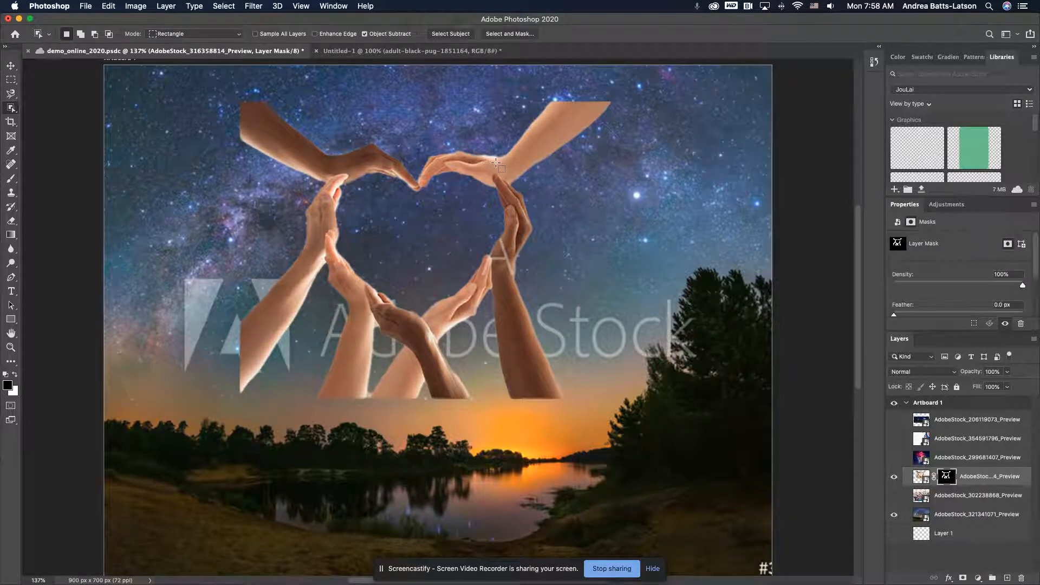
Examine the masked edges of the hands and arms against the starry sky at 400% magnification
scroll(490, 163, up, 5)
scroll(490, 164, right, 2)
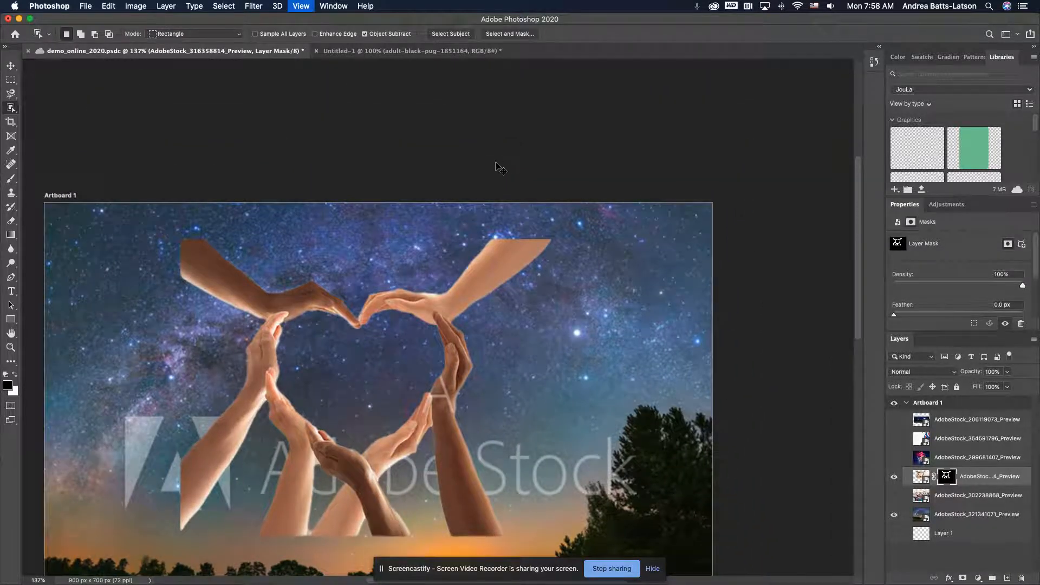
scroll(495, 163, down, 5)
scroll(496, 163, left, 2)
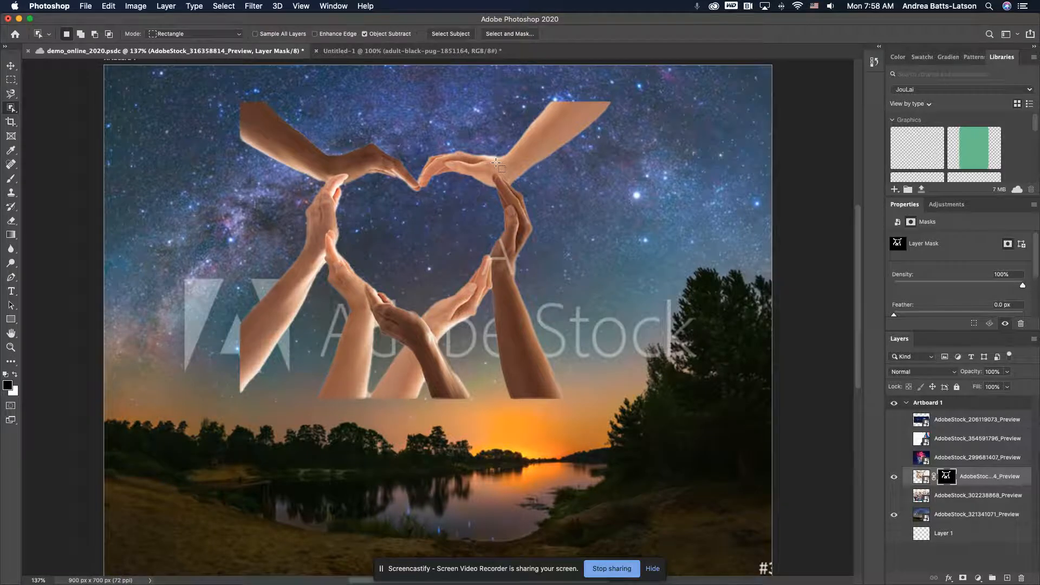
key(super+plus)
key(super+plus)
key(super+plus)
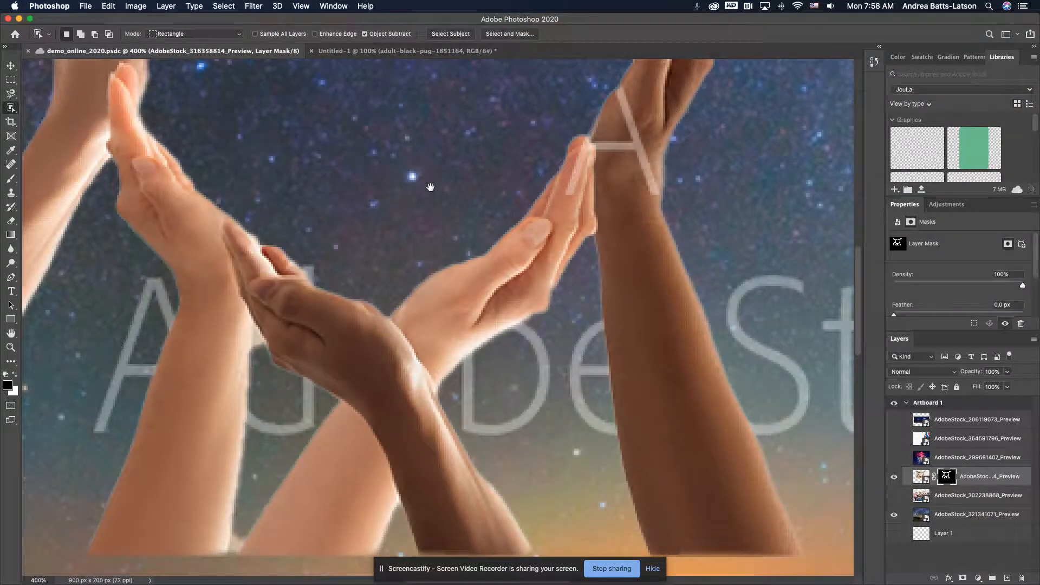
scroll(555, 187, up, 7)
scroll(555, 187, left, 4)
scroll(547, 385, up, 5)
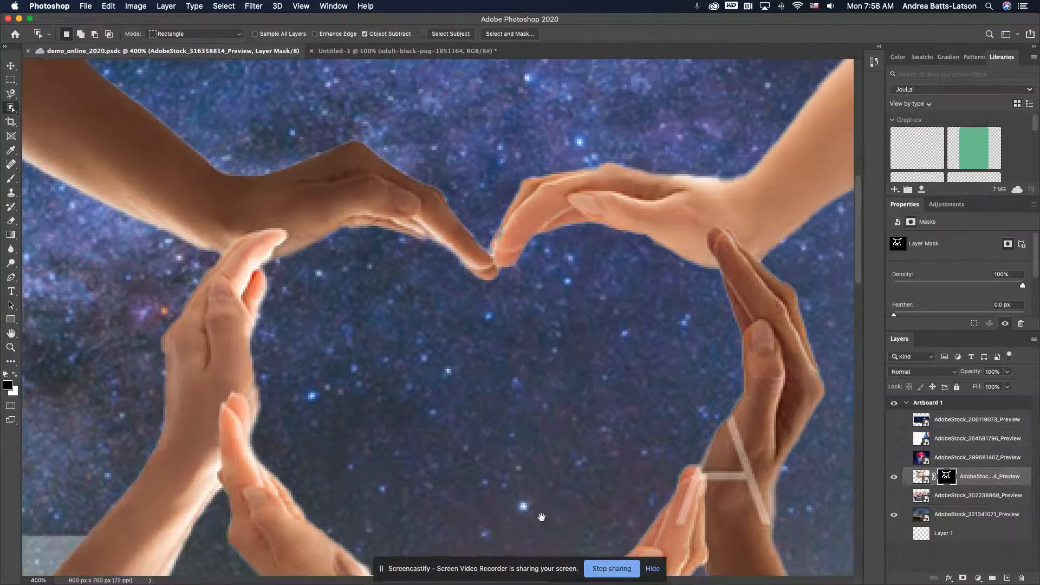
drag(612, 293, 378, 408)
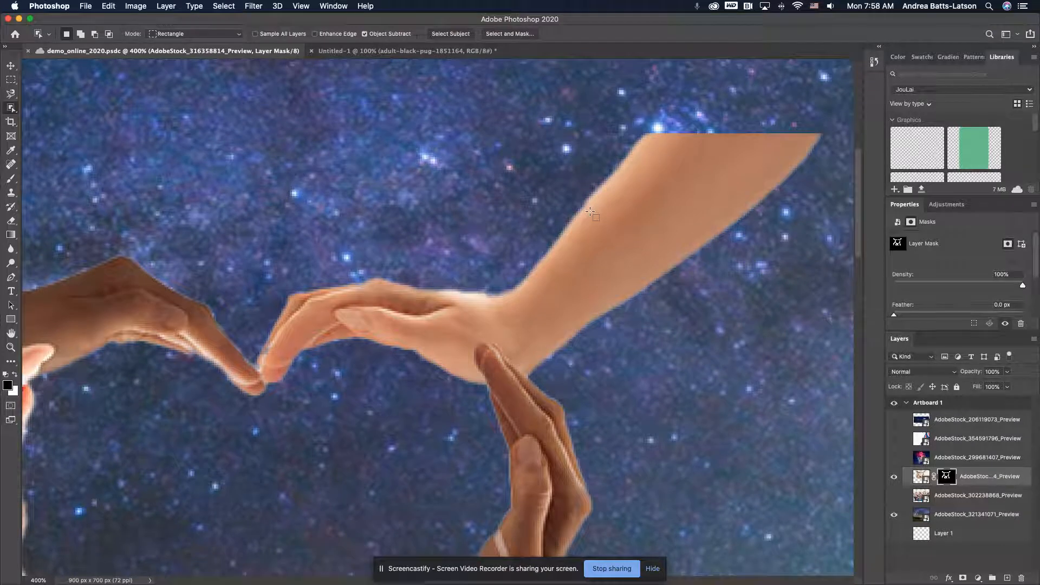
Try applying black to the hands photo's layer mask with the brush enlarged to 5000 px, and undo it
key(b)
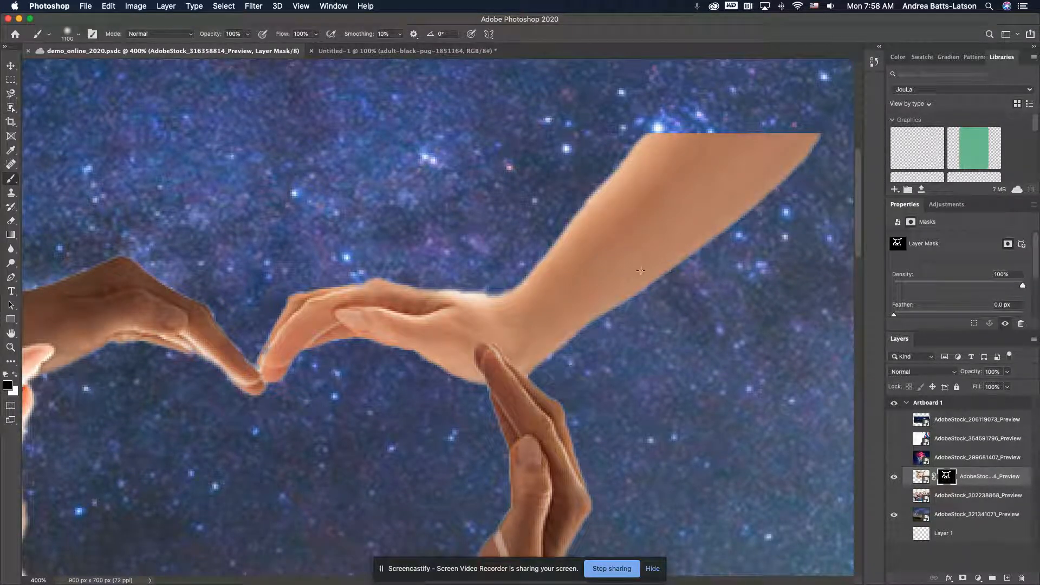
key(bracketright)
key(bracketright)
key(bracketright)
key(bracketright)
key(bracketright)
key(bracketright)
key(bracketright)
key(bracketright)
key(bracketright)
key(bracketright)
key(bracketright)
click(11, 180)
click(43, 178)
key(alt+BackSpace)
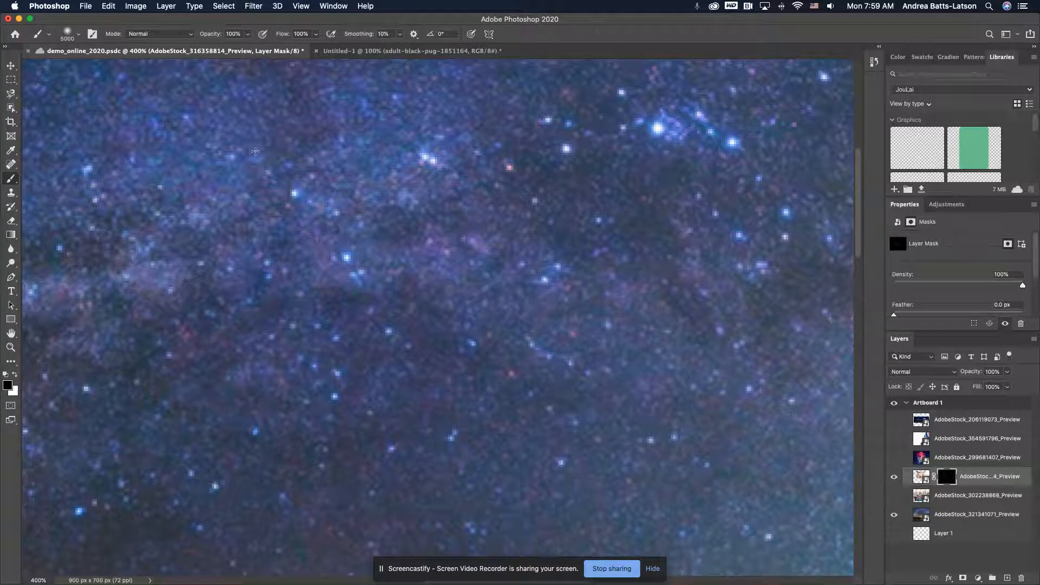
key(super+z)
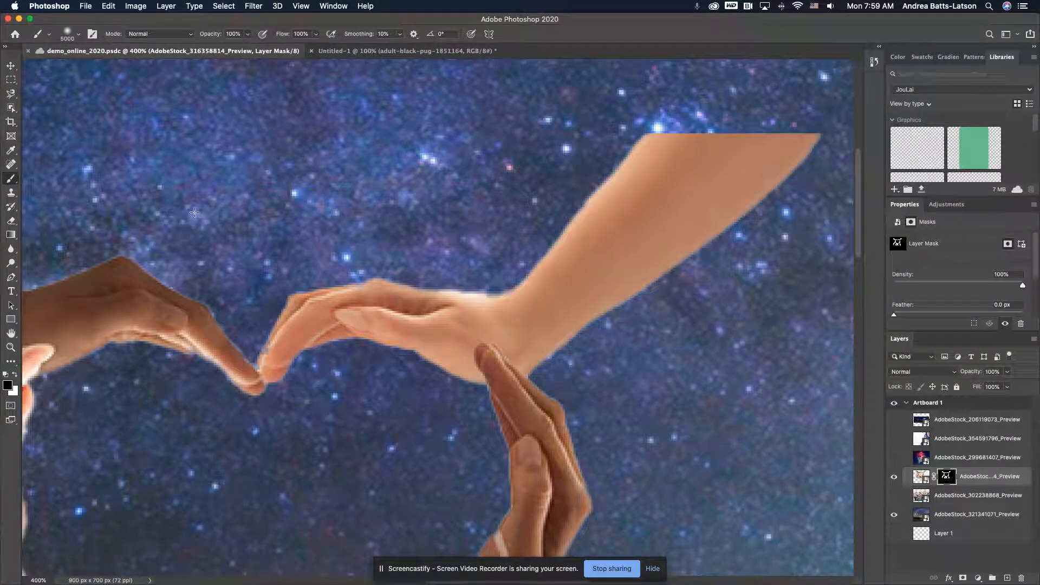
Set the brush size to 17 px, and paint and undo a black test stroke on the mask over the upper-right forearm
click(78, 34)
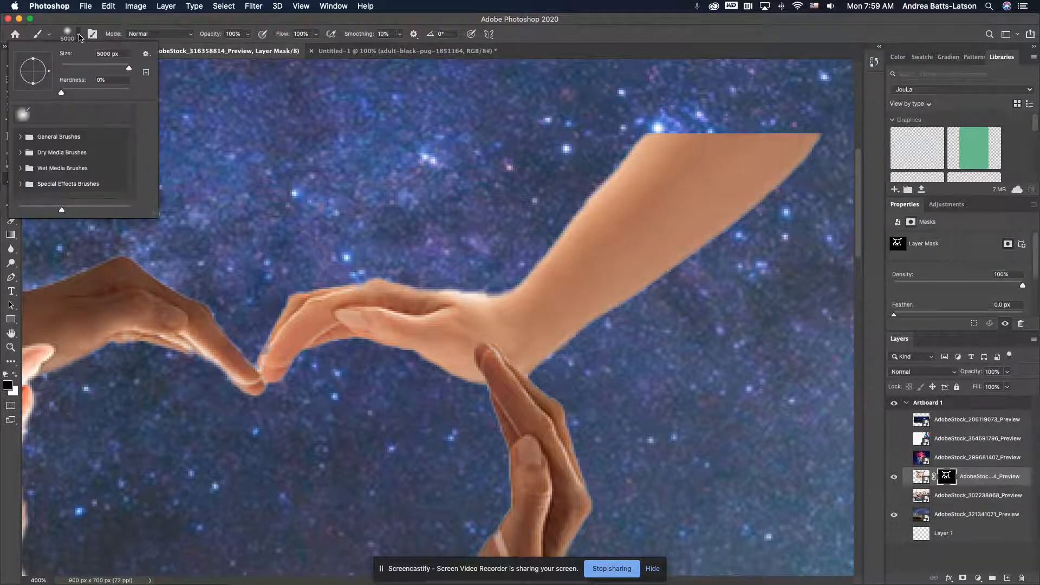
click(74, 64)
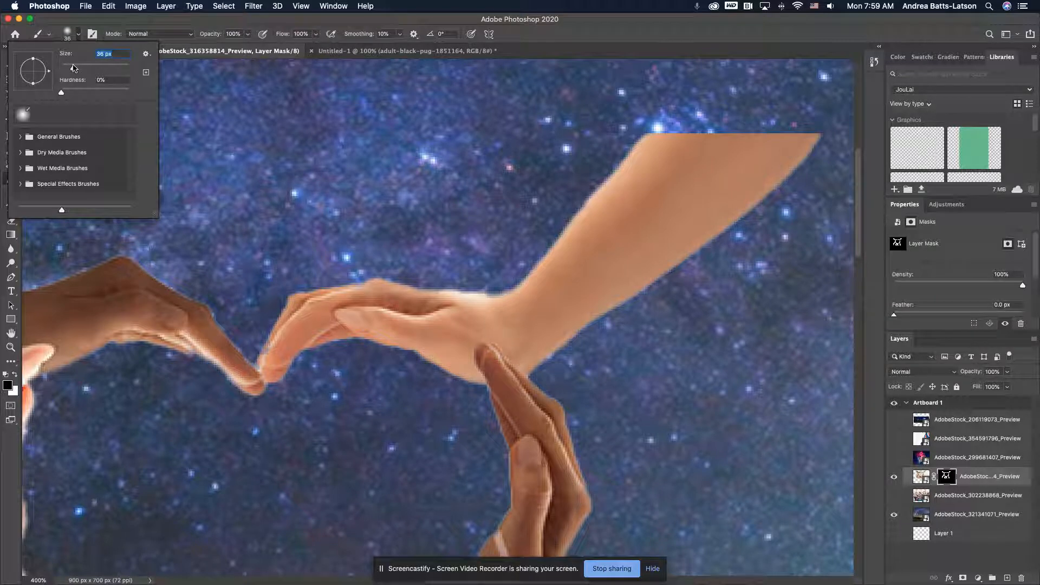
drag(72, 68, 70, 67)
drag(71, 68, 70, 66)
key(Return)
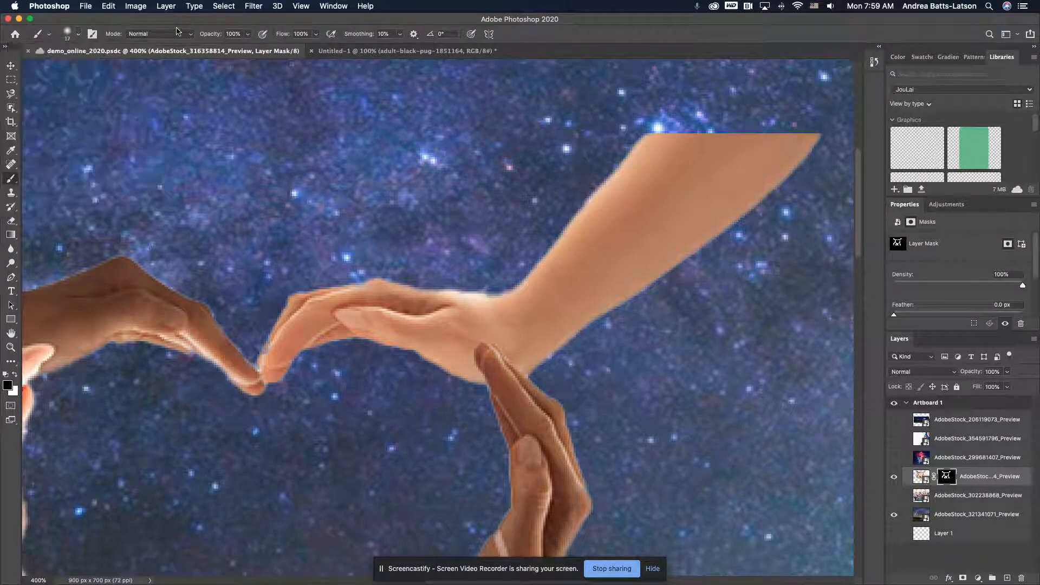
drag(564, 262, 589, 246)
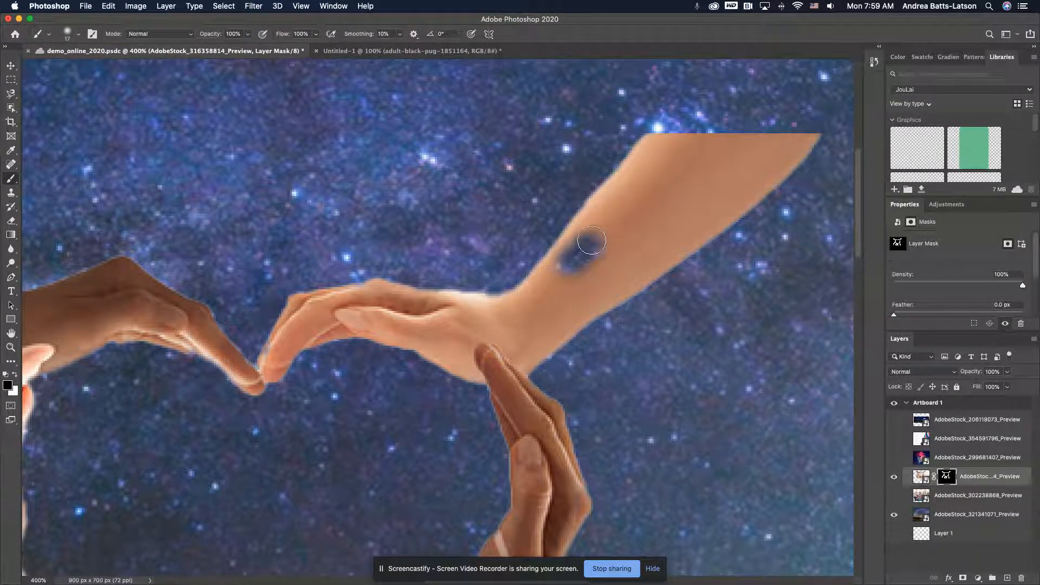
key(super+z)
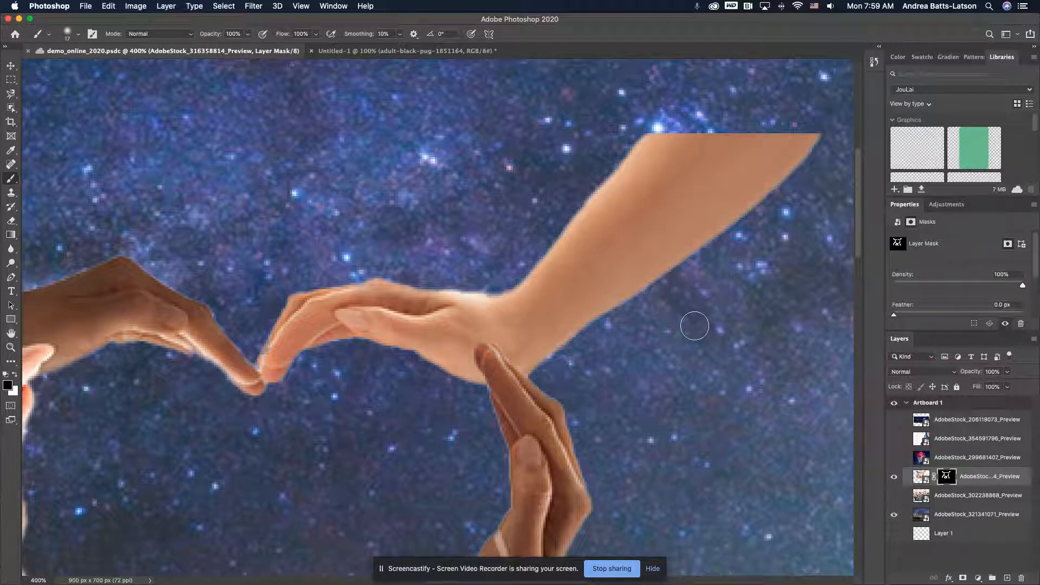
Paint white on the hands photo's mask along the upper edge of the upper-right forearm down to the wrist
click(14, 376)
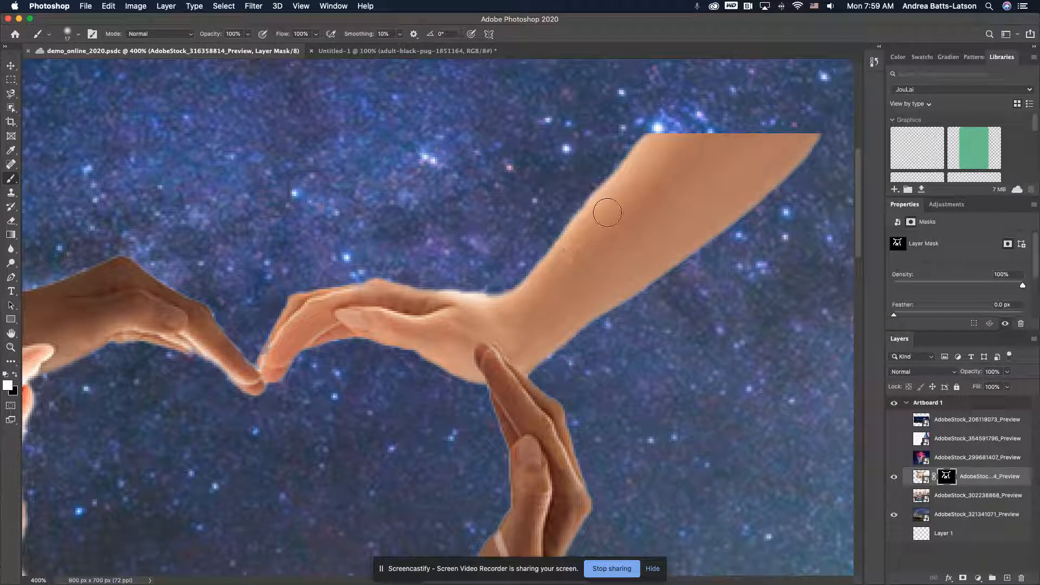
mouse_move(635, 179)
mouse_down()
mouse_move(593, 212)
mouse_move(557, 272)
mouse_move(493, 308)
mouse_up()
key(super+minus)
key(super+plus)
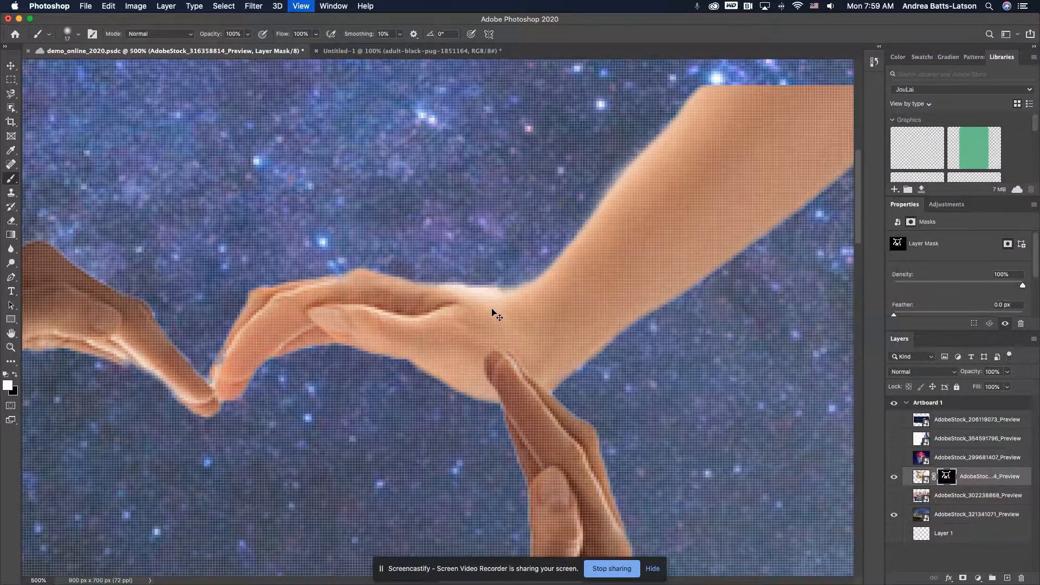
mouse_move(638, 270)
mouse_down()
mouse_move(528, 297)
mouse_move(620, 265)
mouse_move(644, 234)
mouse_move(584, 294)
mouse_move(486, 300)
mouse_move(539, 300)
mouse_move(638, 264)
mouse_move(681, 221)
mouse_move(571, 288)
mouse_move(368, 295)
mouse_move(333, 290)
mouse_move(446, 295)
mouse_move(383, 275)
mouse_move(339, 286)
mouse_move(504, 293)
mouse_move(348, 267)
mouse_move(320, 280)
mouse_move(463, 300)
mouse_up()
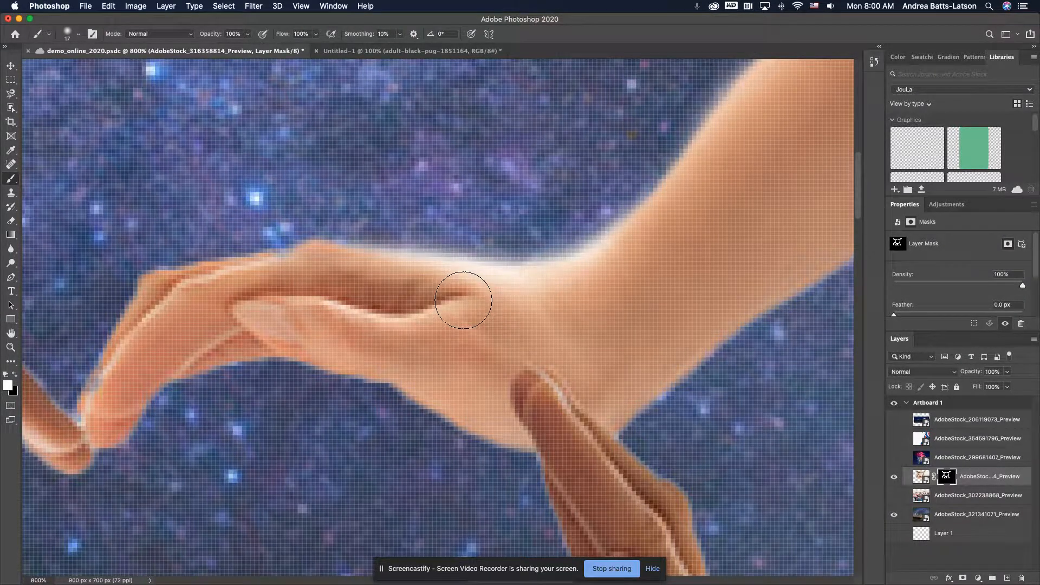
Undo the white mask painting, the hands photo's layer mask and the Object Selection of the hands
key(super+0)
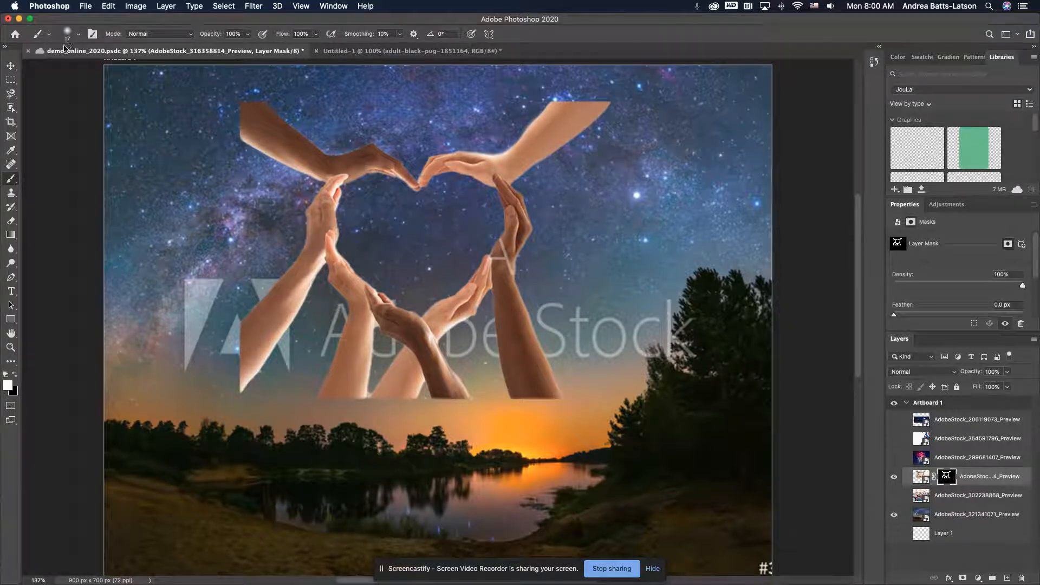
scroll(409, 347, left, 2)
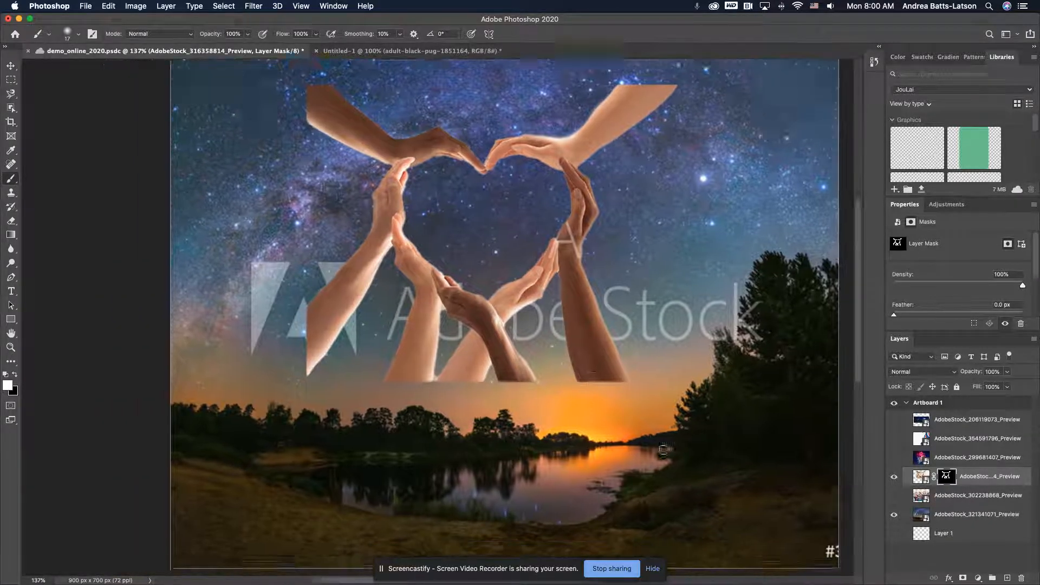
scroll(408, 347, down, 3)
scroll(409, 347, up, 10)
scroll(408, 347, down, 10)
scroll(409, 346, left, 3)
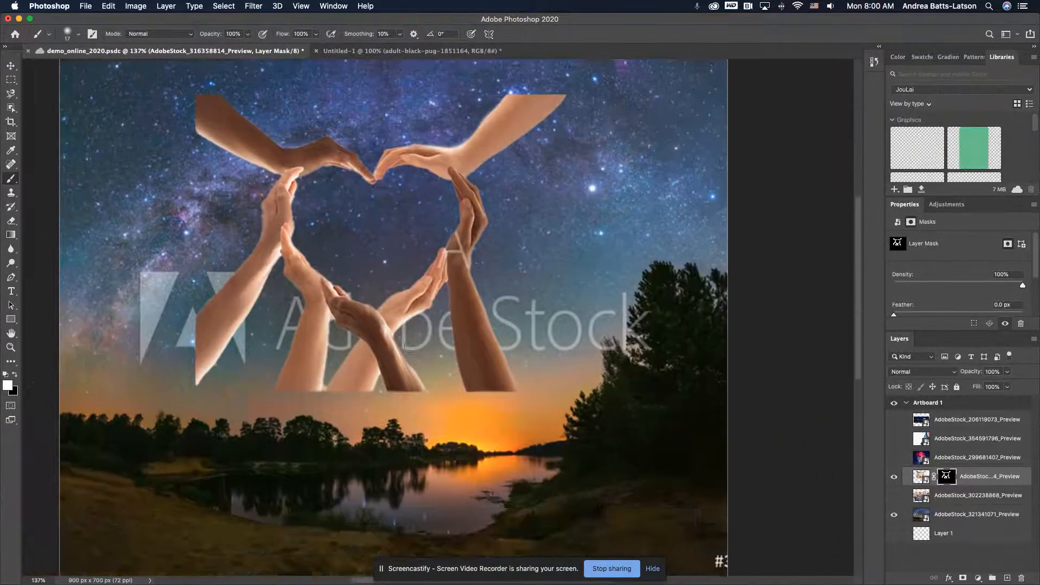
key(super+z)
key(super+z)
key(super+z)
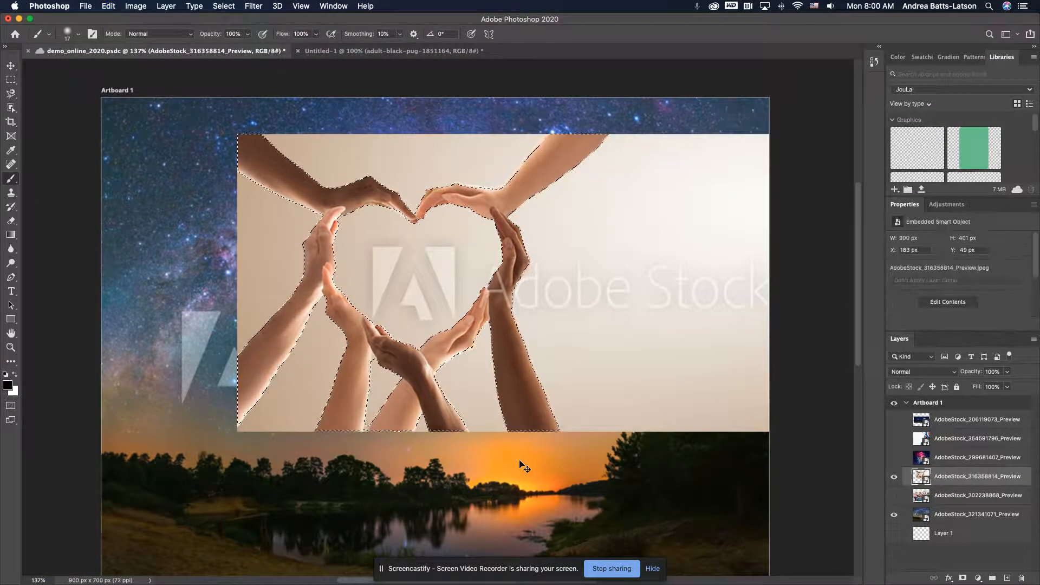
key(super+z)
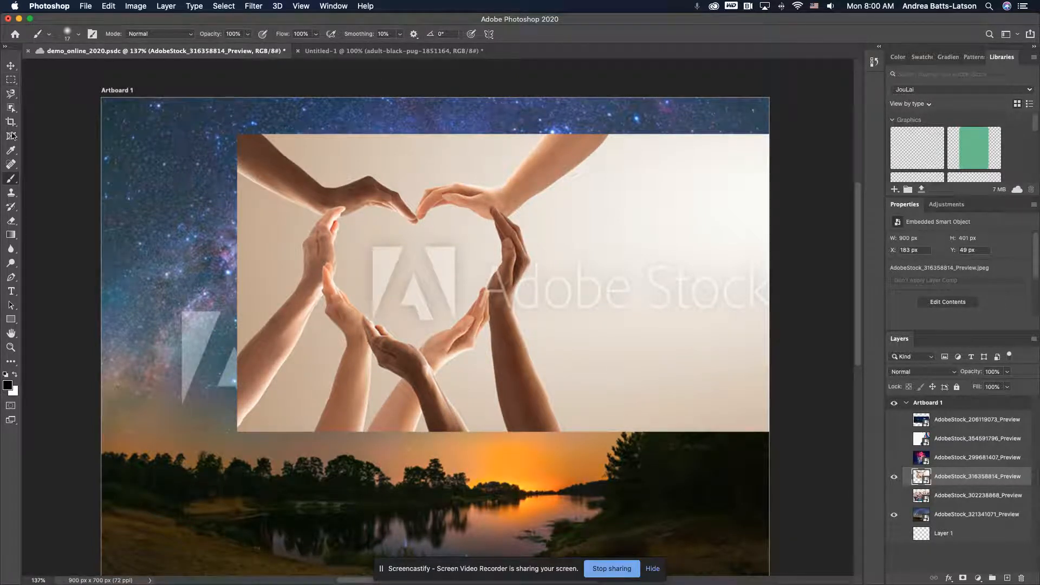
Activate the Quick Selection tool
click(11, 66)
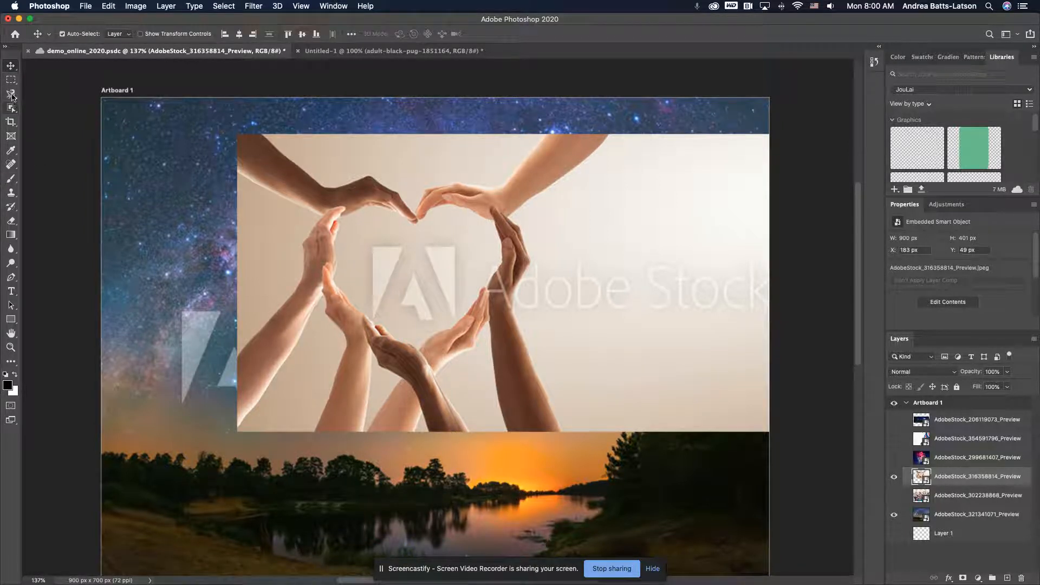
click(10, 178)
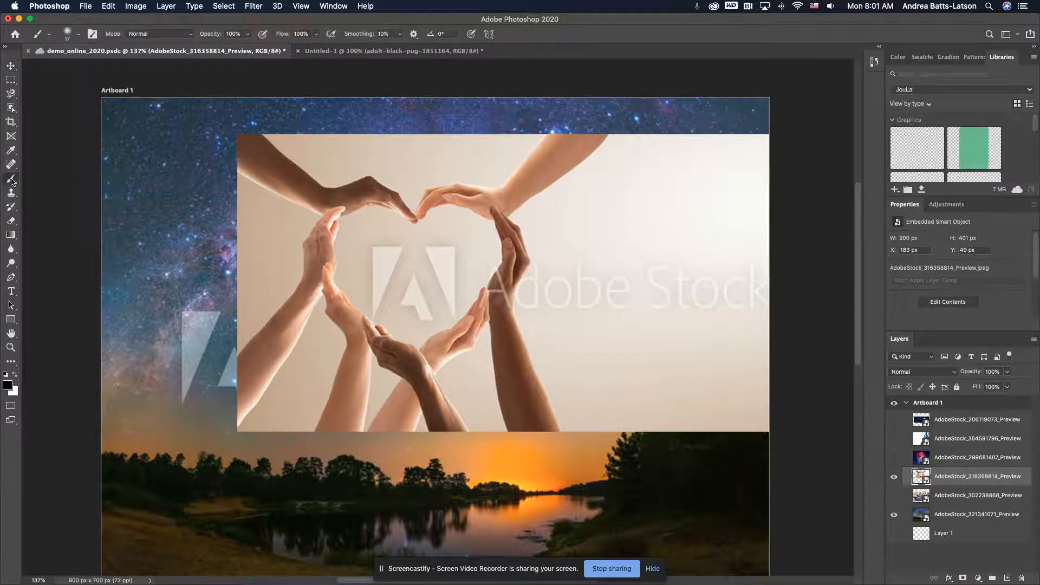
click(11, 122)
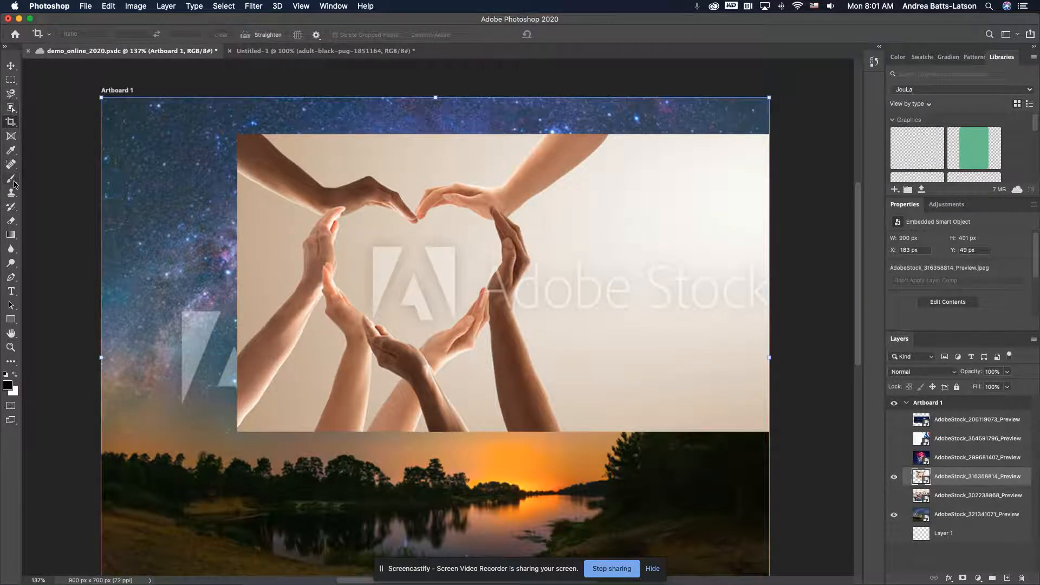
key(w)
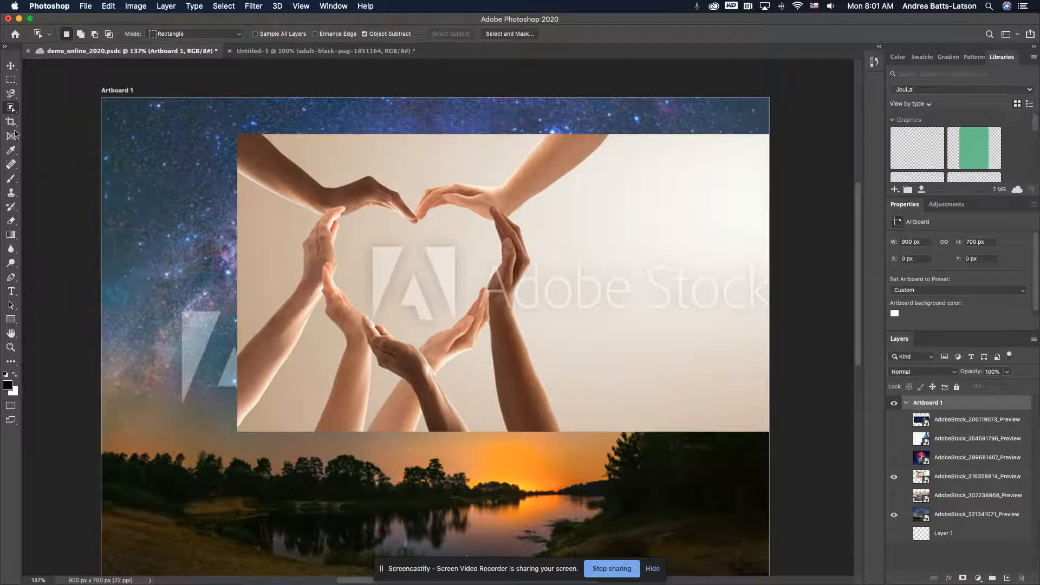
right_click(11, 109)
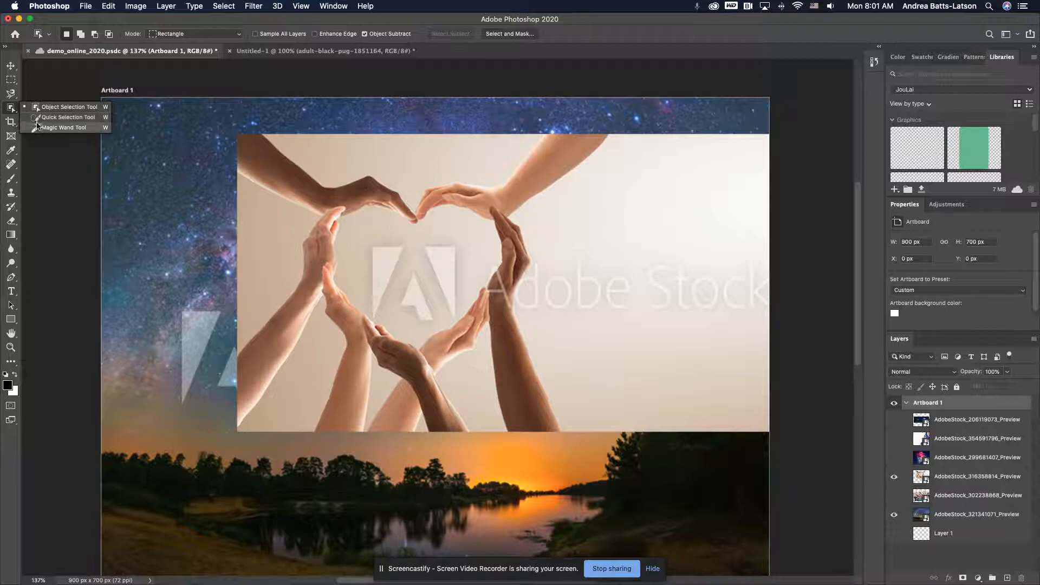
click(37, 117)
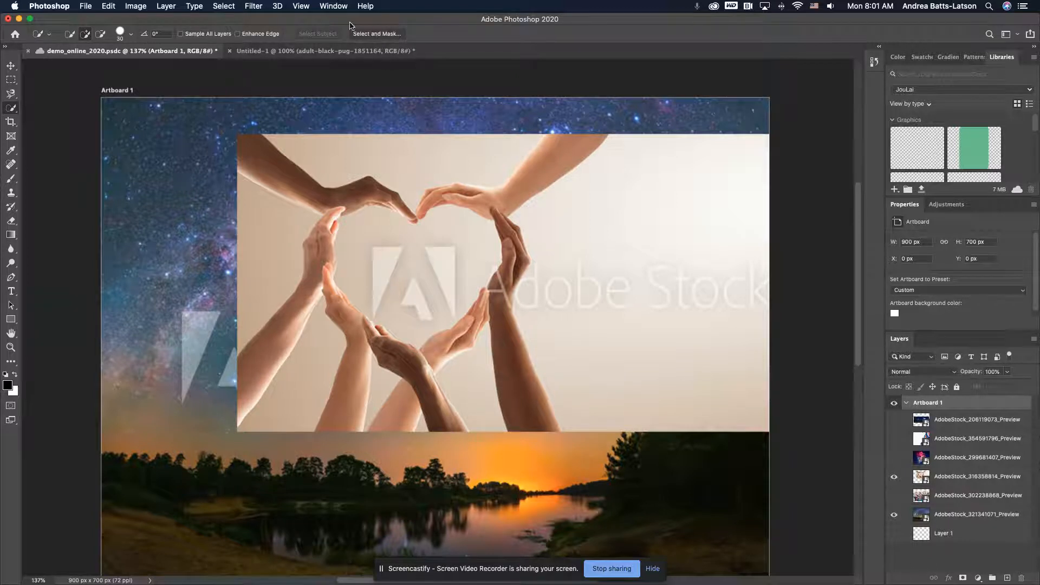
Open the Select and Mask workspace and activate its Brush tool, trying the Refine Edge Brush on the way
click(371, 34)
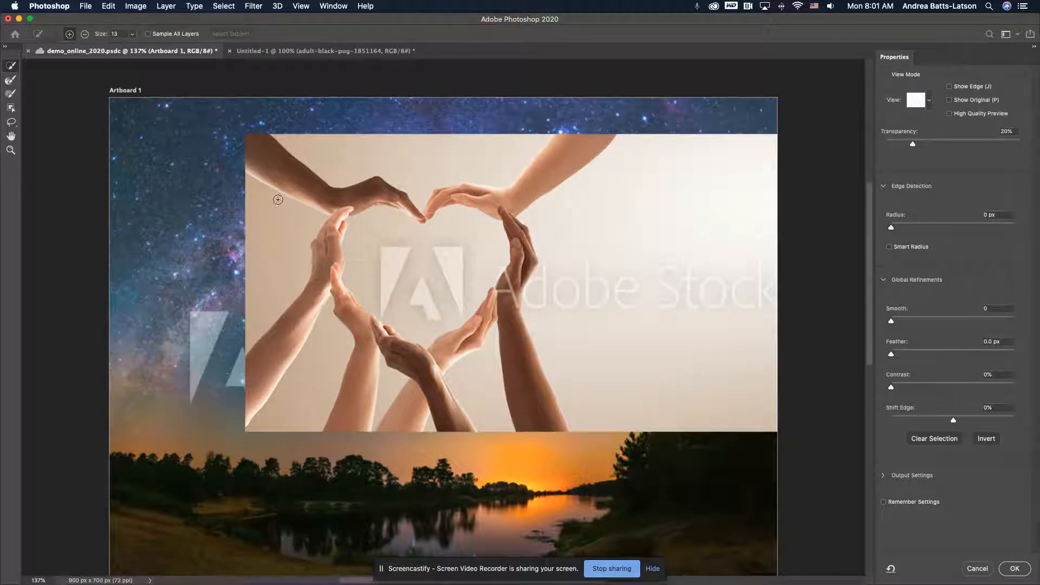
click(10, 80)
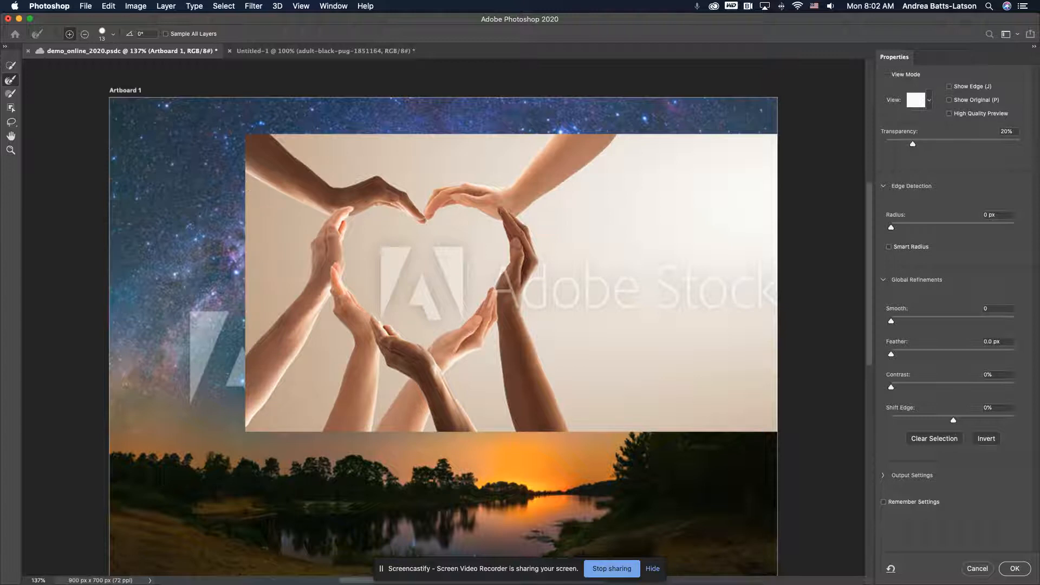
click(9, 93)
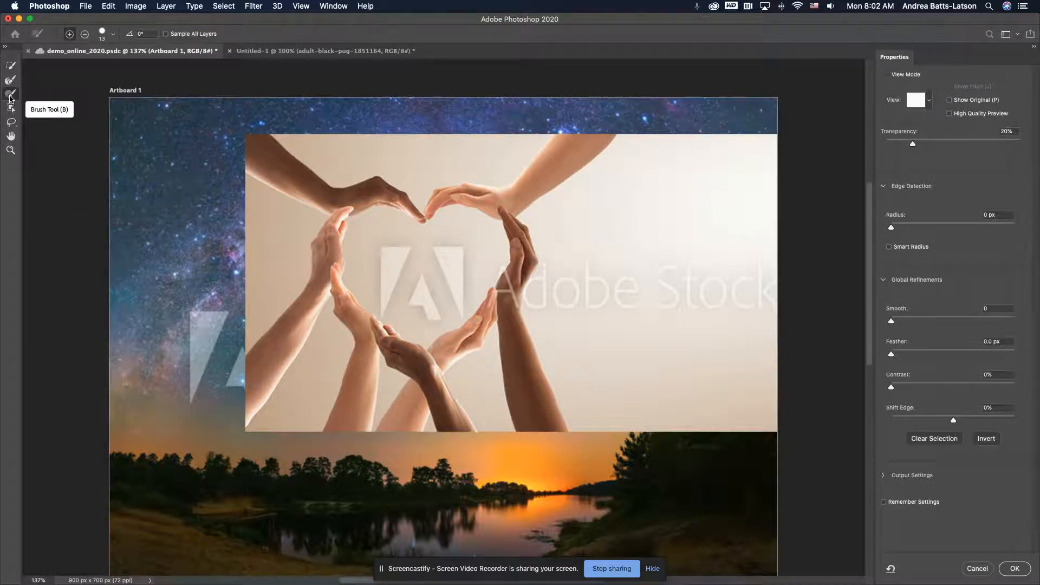
click(9, 95)
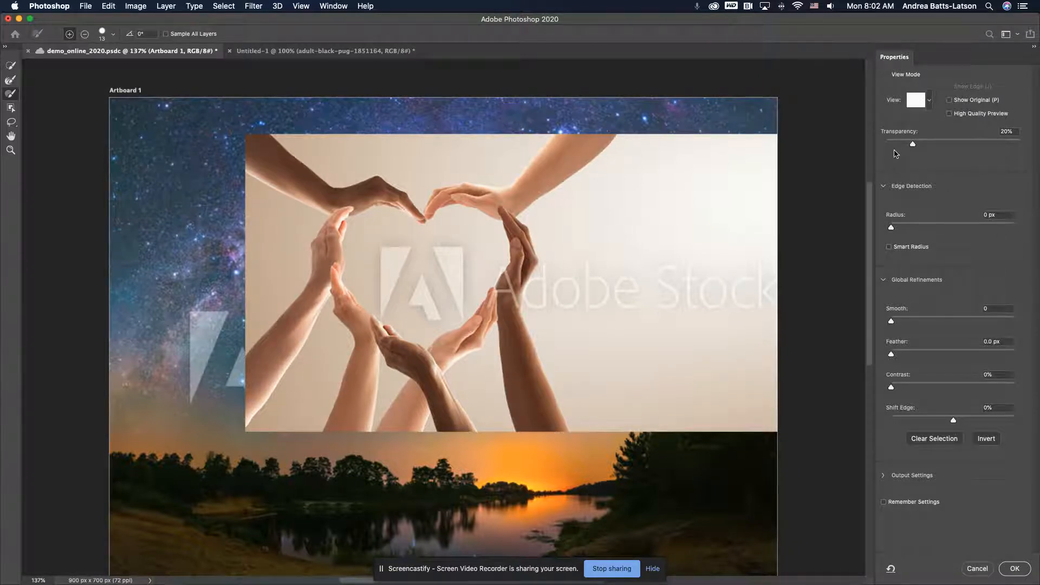
Compare the Black & White and On Layers views, and paint more selection across the middle of the heart in Black & White
click(930, 102)
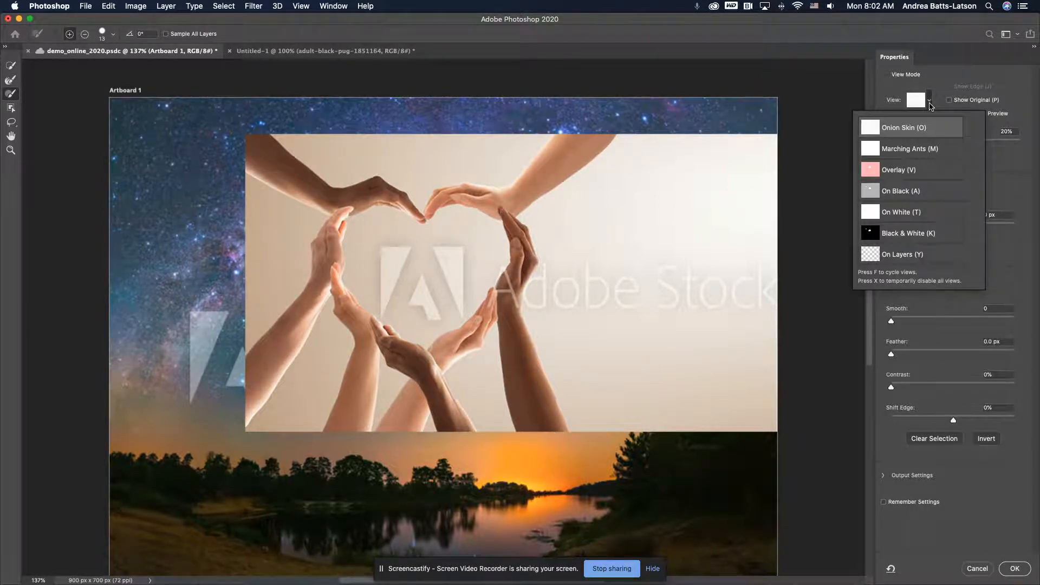
click(893, 240)
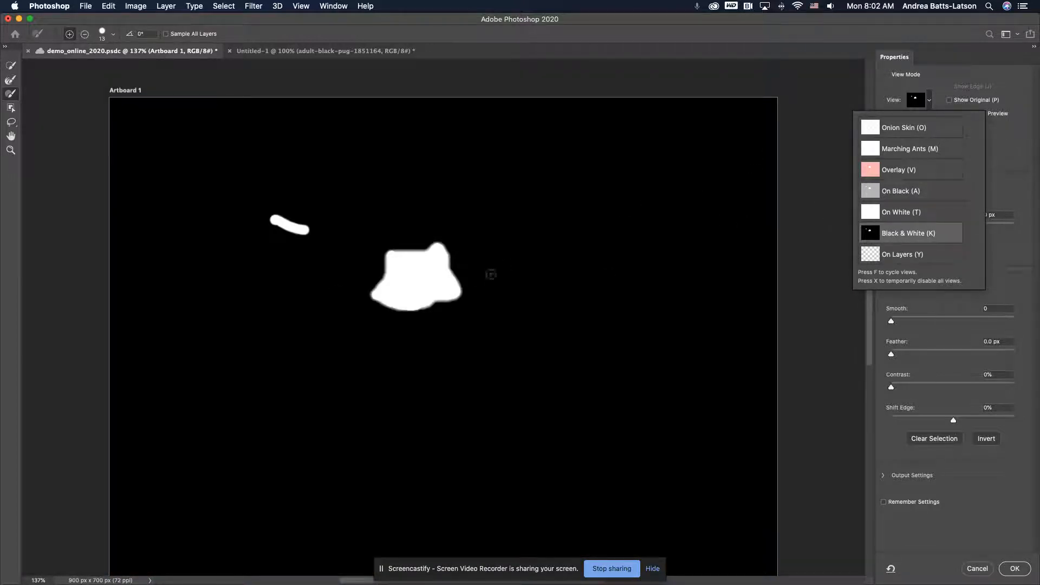
click(895, 255)
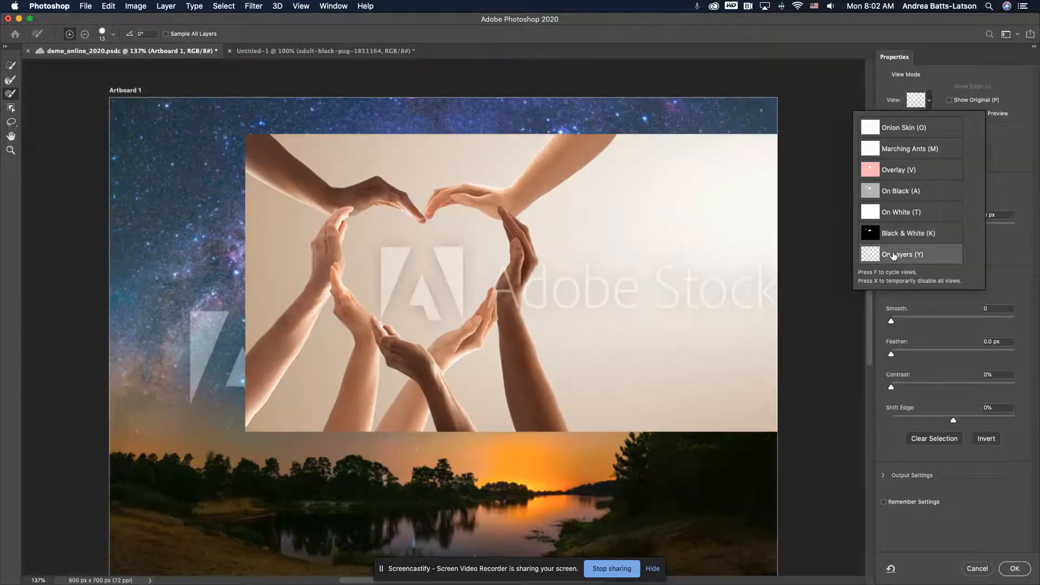
click(894, 223)
click(898, 238)
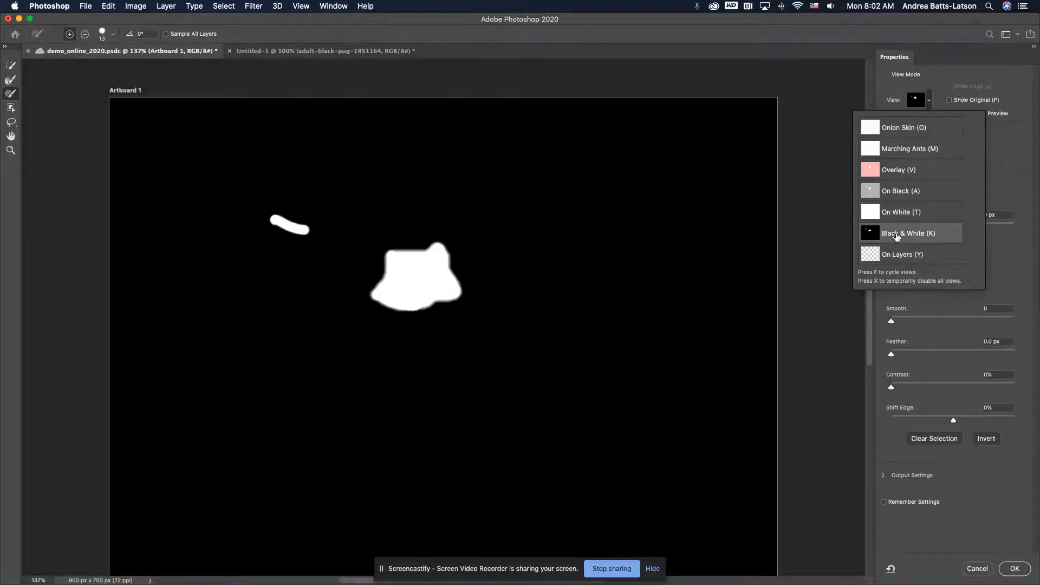
click(450, 270)
mouse_move(452, 257)
mouse_down()
mouse_move(531, 281)
mouse_move(458, 285)
mouse_move(463, 295)
mouse_move(440, 299)
mouse_move(431, 317)
mouse_move(493, 323)
mouse_move(439, 274)
mouse_move(477, 265)
mouse_move(350, 249)
mouse_move(358, 275)
mouse_move(344, 275)
mouse_up()
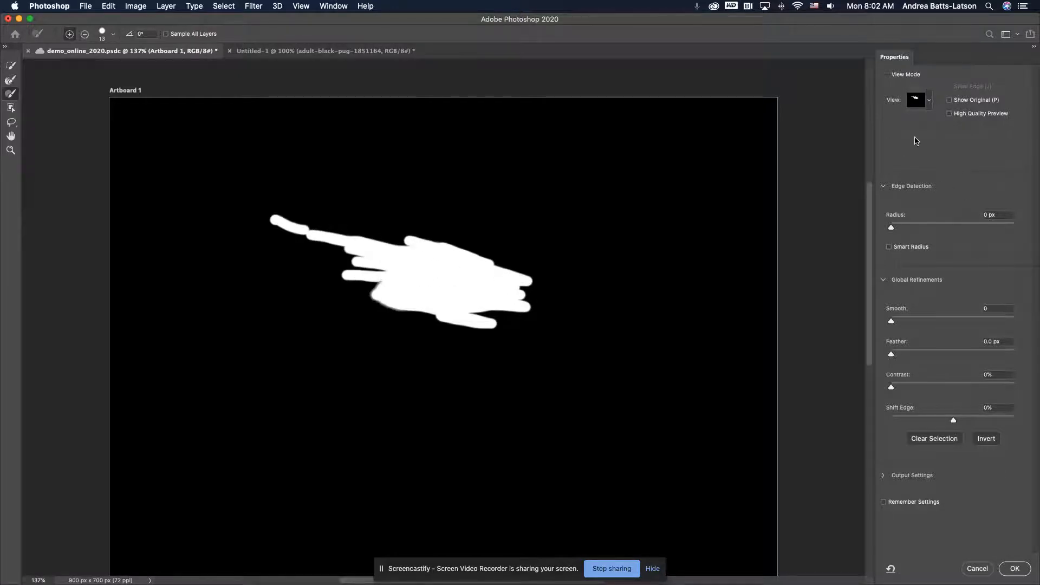
Show the selection as an Overlay and paint more rough strokes over the heart's interior and the surrounding hands
click(929, 104)
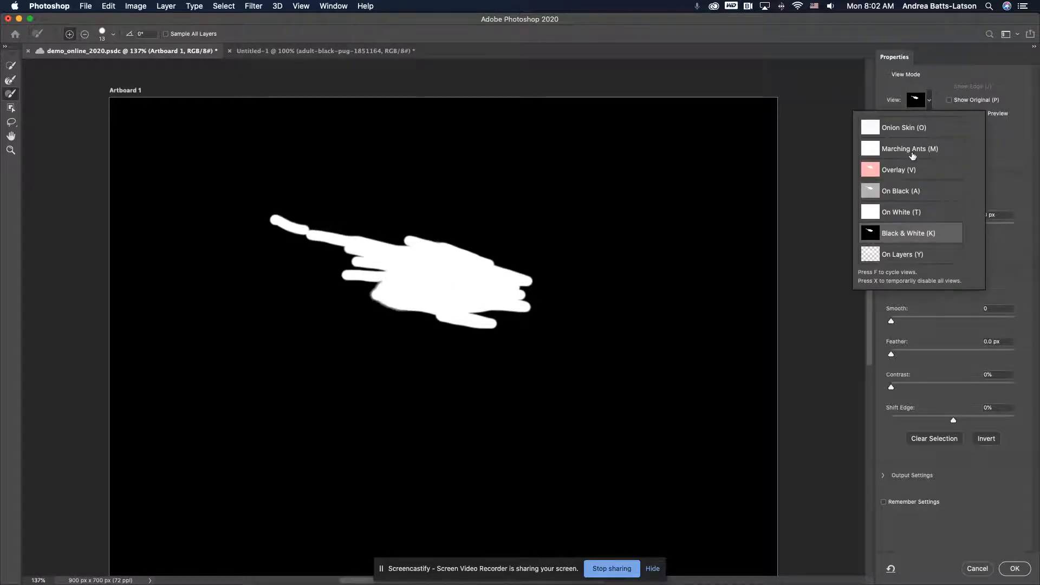
click(912, 171)
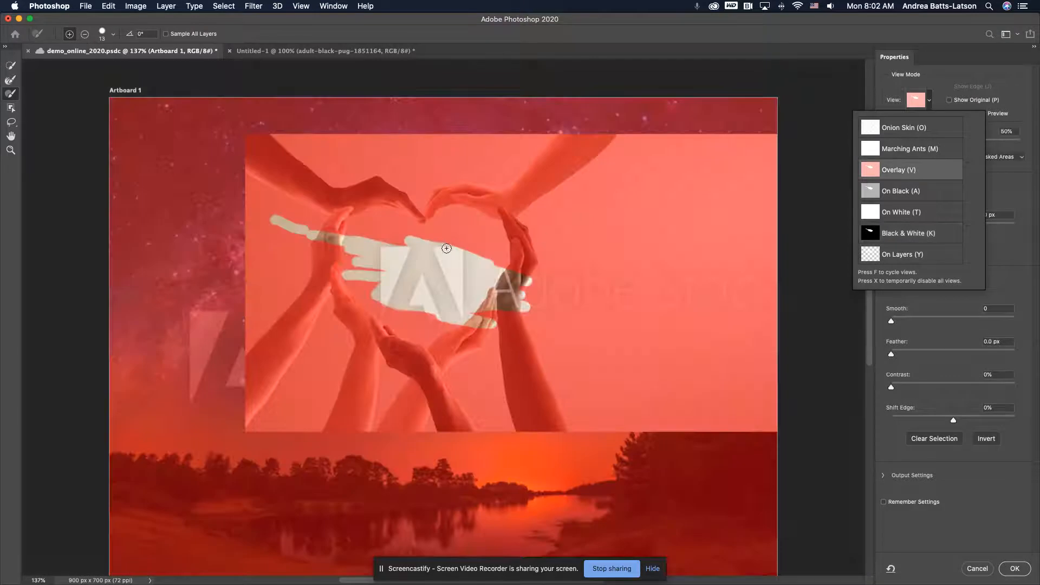
mouse_move(391, 236)
mouse_down()
mouse_move(439, 243)
mouse_move(388, 215)
mouse_move(387, 239)
mouse_move(409, 255)
mouse_move(237, 241)
mouse_move(429, 342)
mouse_up()
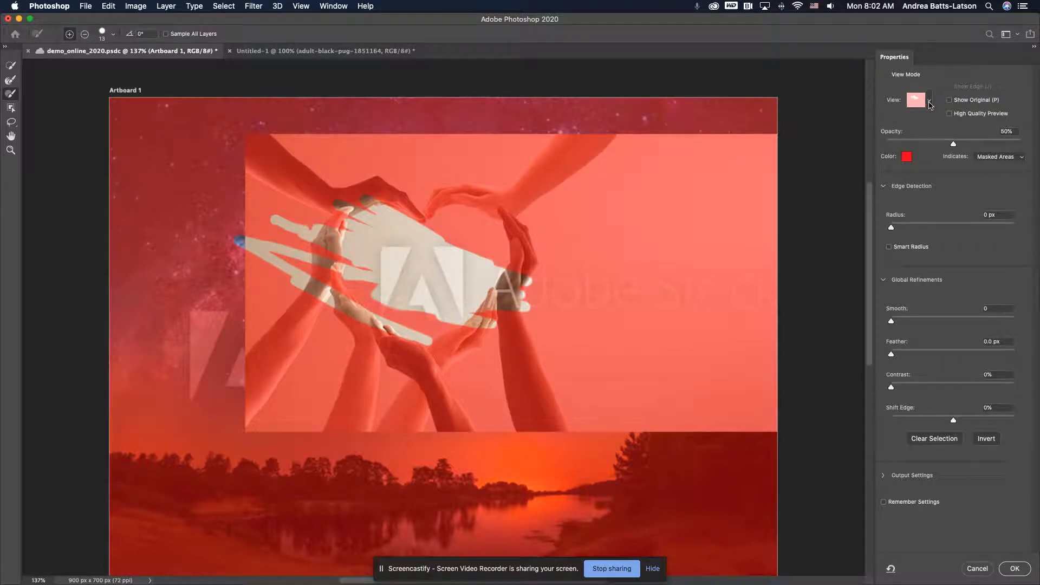
drag(405, 203, 615, 305)
mouse_move(391, 247)
mouse_down()
mouse_move(454, 326)
mouse_move(426, 321)
mouse_move(470, 354)
mouse_move(441, 363)
mouse_move(347, 355)
mouse_move(389, 365)
mouse_move(375, 324)
mouse_move(461, 340)
mouse_move(435, 323)
mouse_move(473, 349)
mouse_move(429, 290)
mouse_move(292, 215)
mouse_move(357, 258)
mouse_move(357, 312)
mouse_up()
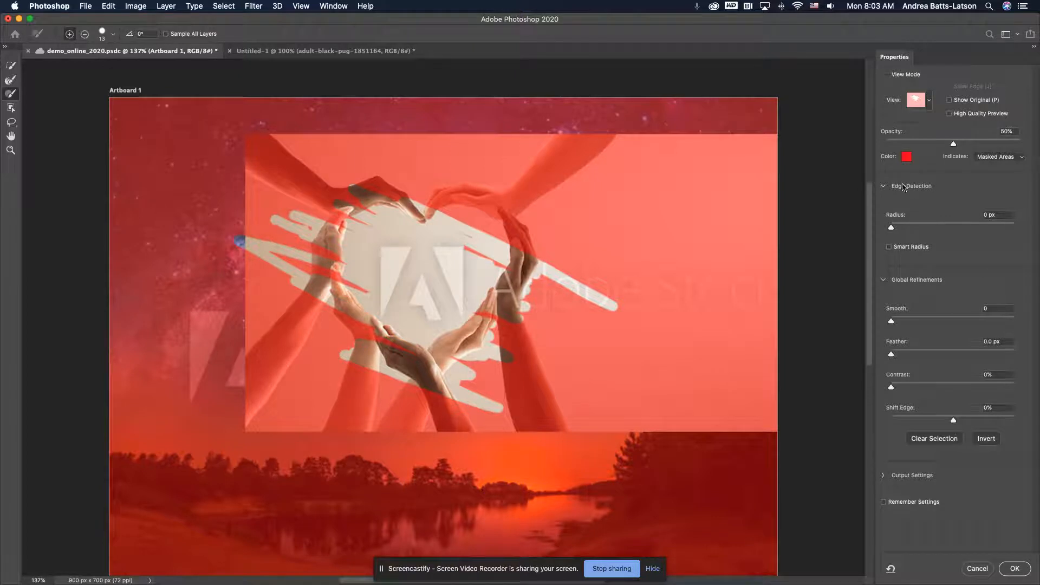
Preview the selection as Marching Ants and clear all the painted test strokes
click(932, 99)
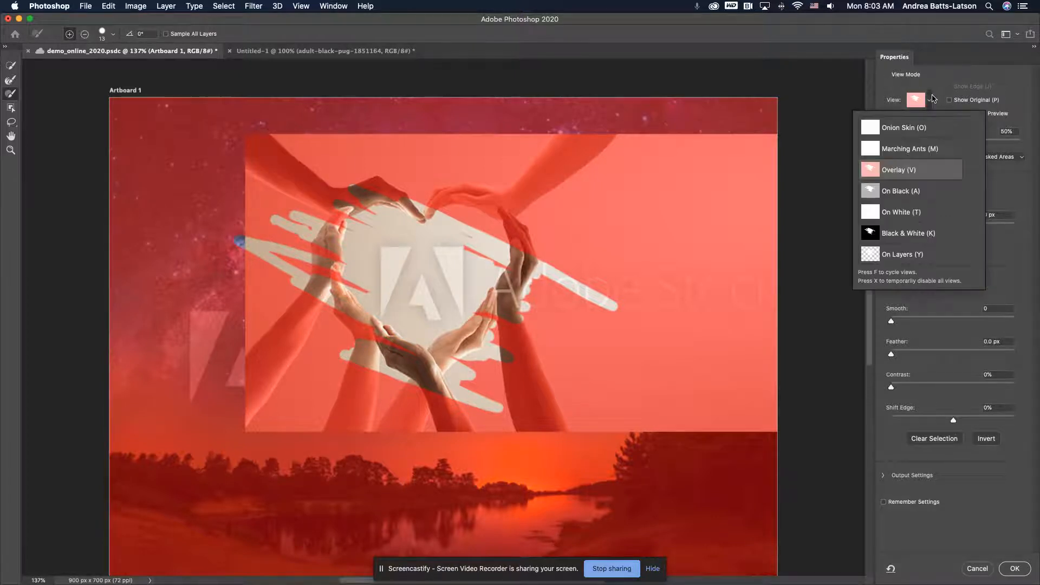
click(911, 138)
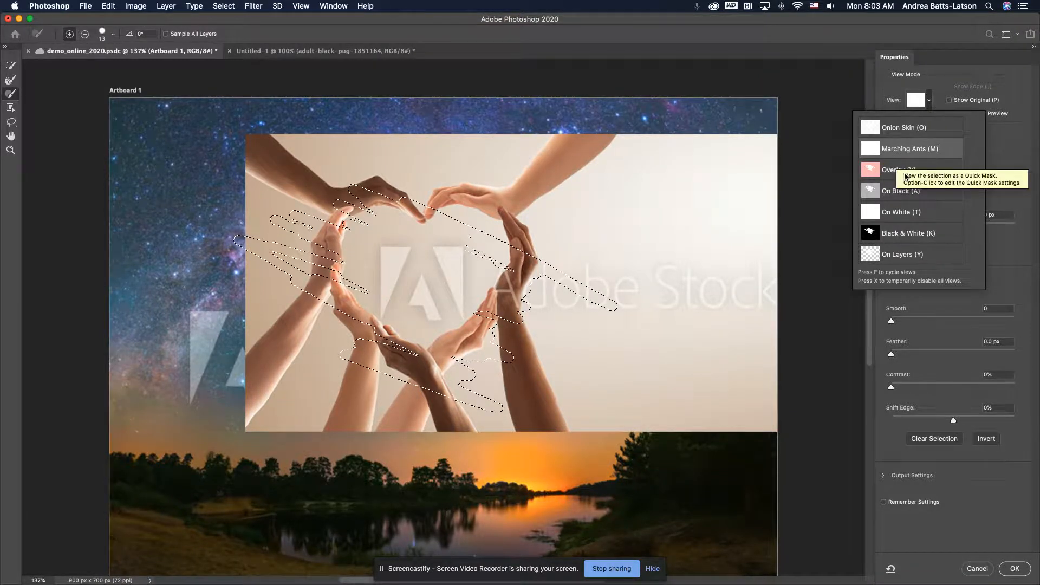
click(899, 150)
click(918, 100)
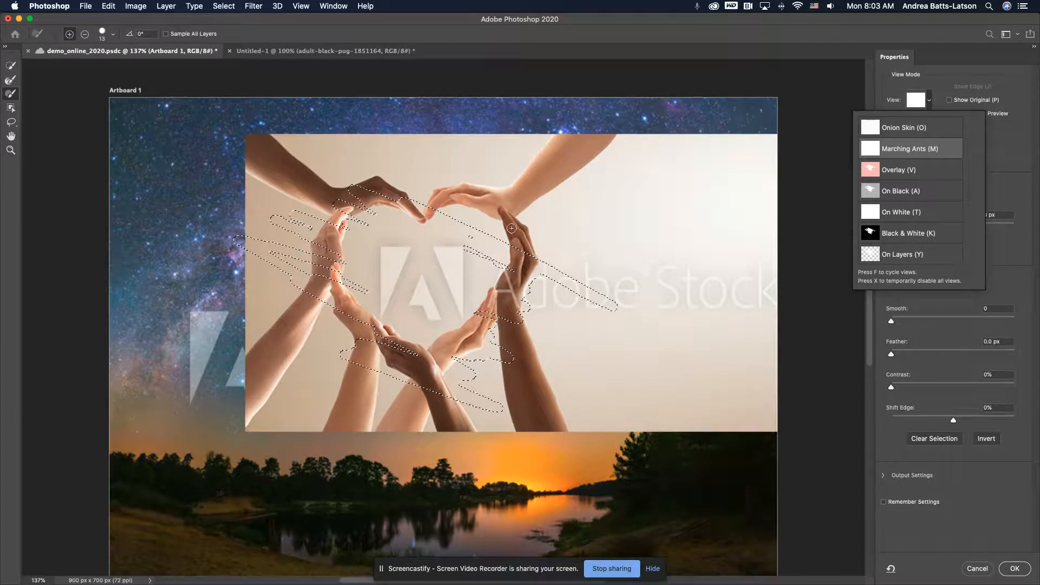
click(458, 225)
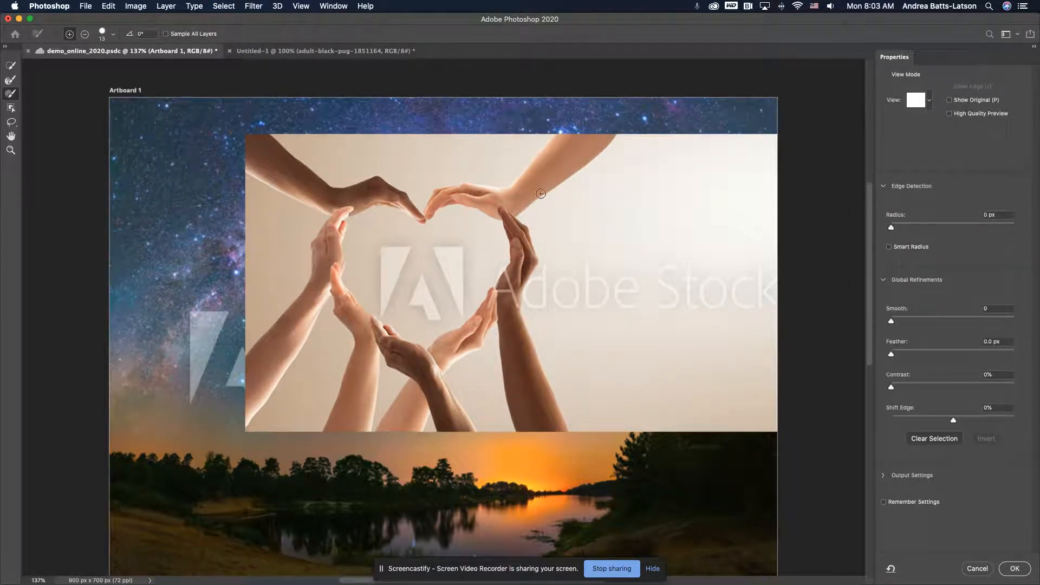
In Overlay view, paint the heart's interior, the background above the upper arms and the background beside the right-hand arms, enlarging the brush to 50 px
click(929, 101)
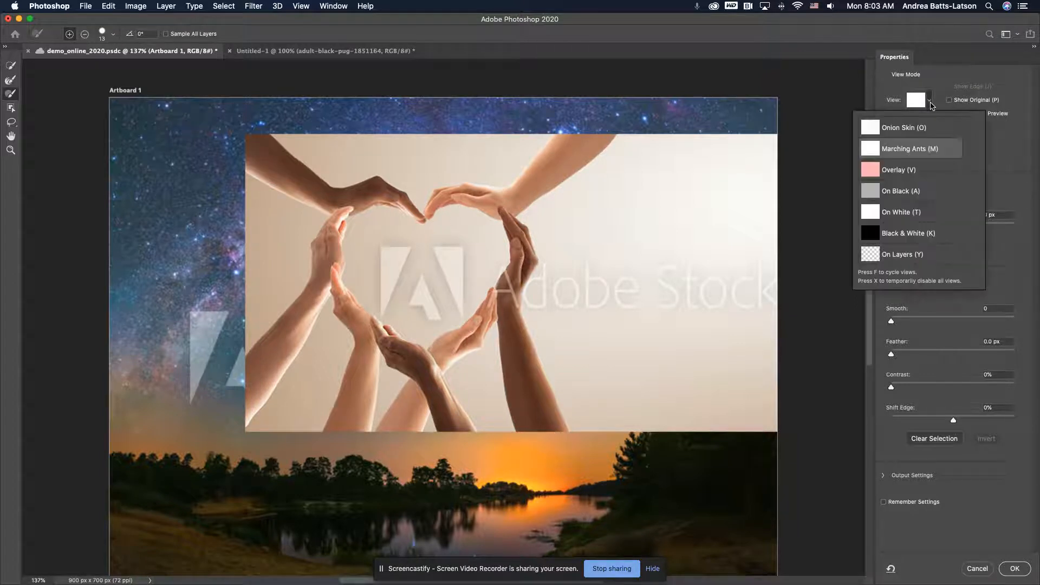
click(898, 171)
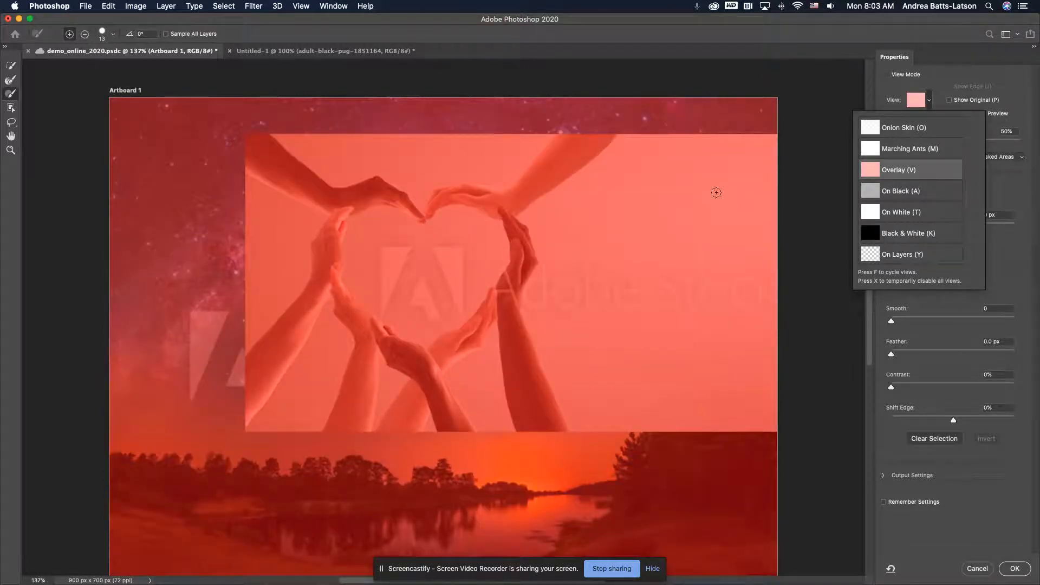
click(414, 233)
mouse_move(417, 233)
mouse_down()
mouse_move(362, 229)
mouse_move(370, 263)
mouse_move(397, 243)
mouse_move(374, 237)
mouse_move(394, 289)
mouse_move(446, 329)
mouse_move(449, 305)
mouse_move(487, 266)
mouse_move(455, 236)
mouse_move(470, 235)
mouse_move(482, 257)
mouse_move(451, 278)
mouse_move(438, 308)
mouse_move(381, 248)
mouse_move(438, 250)
mouse_move(418, 249)
mouse_move(440, 277)
mouse_move(370, 234)
mouse_move(381, 282)
mouse_move(418, 312)
mouse_move(460, 297)
mouse_move(475, 246)
mouse_move(442, 221)
mouse_move(440, 233)
mouse_move(406, 240)
mouse_move(414, 247)
mouse_move(391, 251)
mouse_move(392, 261)
mouse_move(378, 242)
mouse_move(442, 245)
mouse_move(379, 233)
mouse_move(395, 281)
mouse_move(423, 289)
mouse_move(453, 263)
mouse_move(414, 307)
mouse_move(377, 279)
mouse_move(370, 236)
mouse_move(379, 228)
mouse_move(430, 255)
mouse_move(453, 232)
mouse_move(476, 237)
mouse_move(480, 251)
mouse_move(429, 308)
mouse_up()
key(bracketright)
key(bracketright)
key(bracketright)
key(bracketright)
key(super+z)
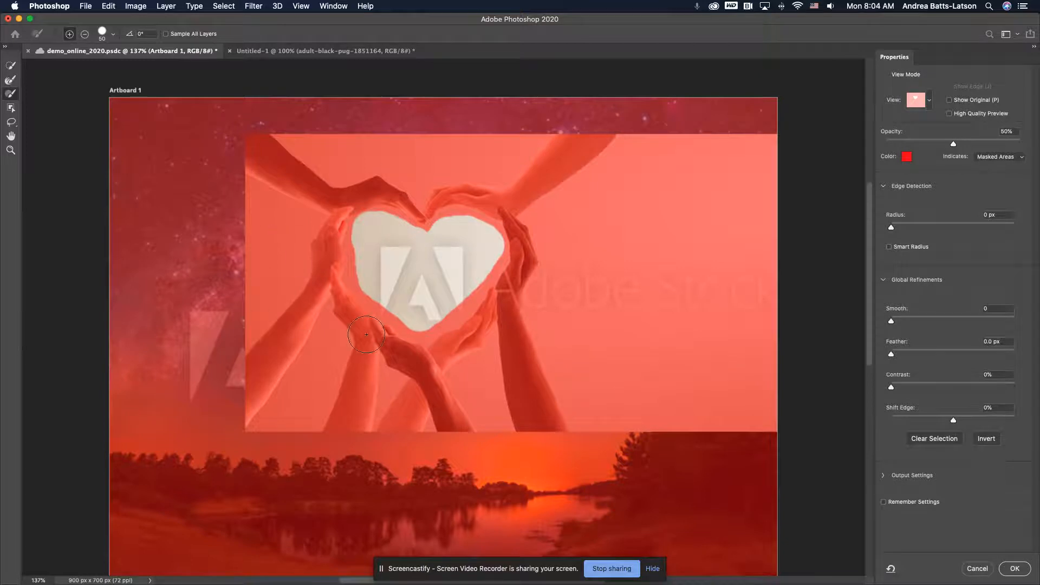
mouse_move(310, 129)
mouse_down()
mouse_move(350, 152)
mouse_move(434, 163)
mouse_move(476, 157)
mouse_move(495, 134)
mouse_move(514, 133)
mouse_move(298, 127)
mouse_move(290, 138)
mouse_move(345, 153)
mouse_move(406, 147)
mouse_move(423, 176)
mouse_move(550, 130)
mouse_up()
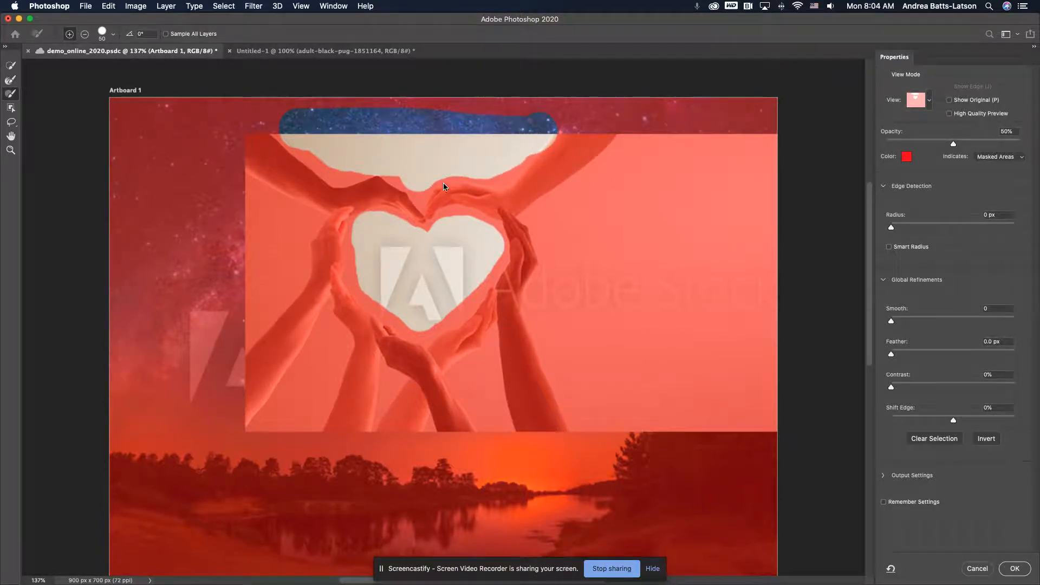
mouse_move(637, 163)
mouse_down()
mouse_move(586, 238)
mouse_move(652, 195)
mouse_move(640, 275)
mouse_move(661, 294)
mouse_move(664, 274)
mouse_move(631, 301)
mouse_move(591, 305)
mouse_move(628, 447)
mouse_move(620, 296)
mouse_move(705, 400)
mouse_move(689, 311)
mouse_move(711, 326)
mouse_move(704, 278)
mouse_move(671, 233)
mouse_up()
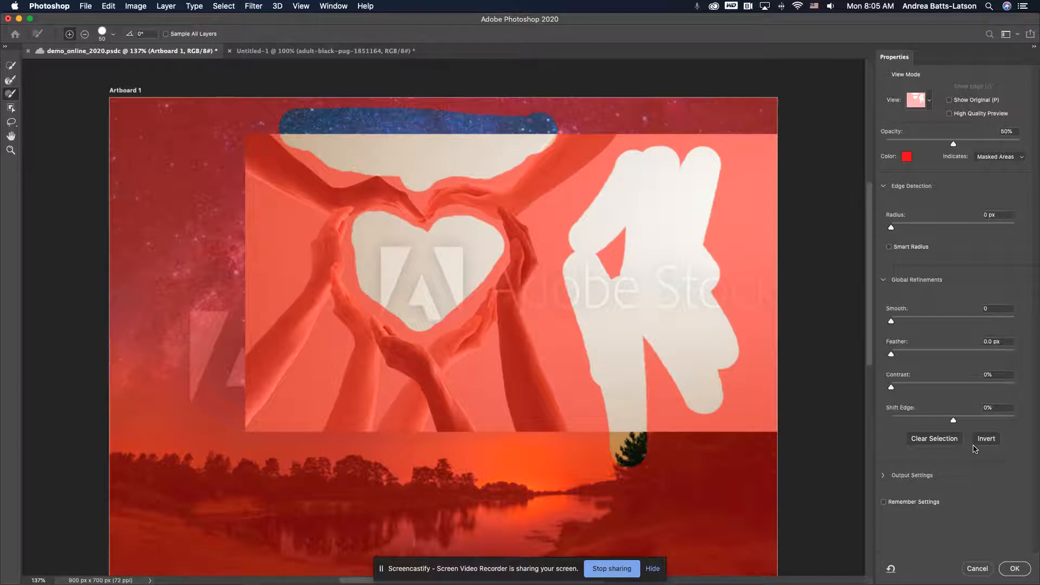
Set the Select and Mask output to Layer Mask and apply it to Artboard 1
click(885, 477)
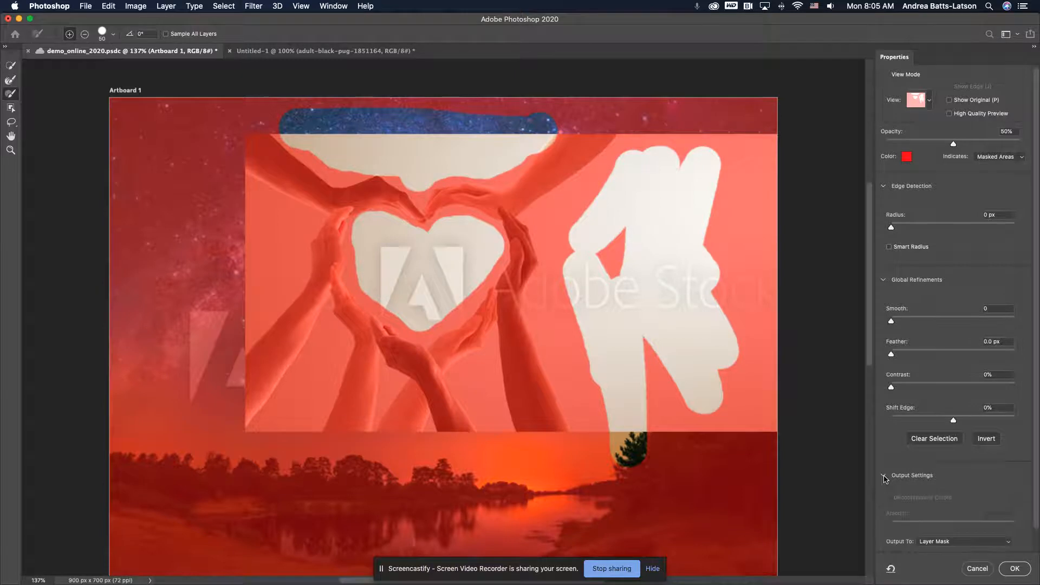
scroll(957, 466, down, 1)
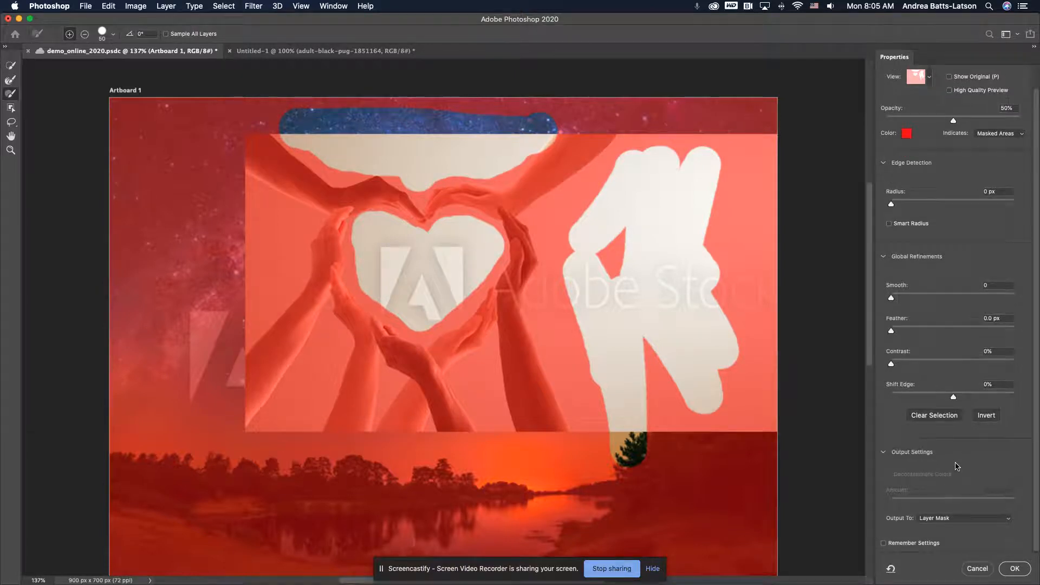
click(949, 521)
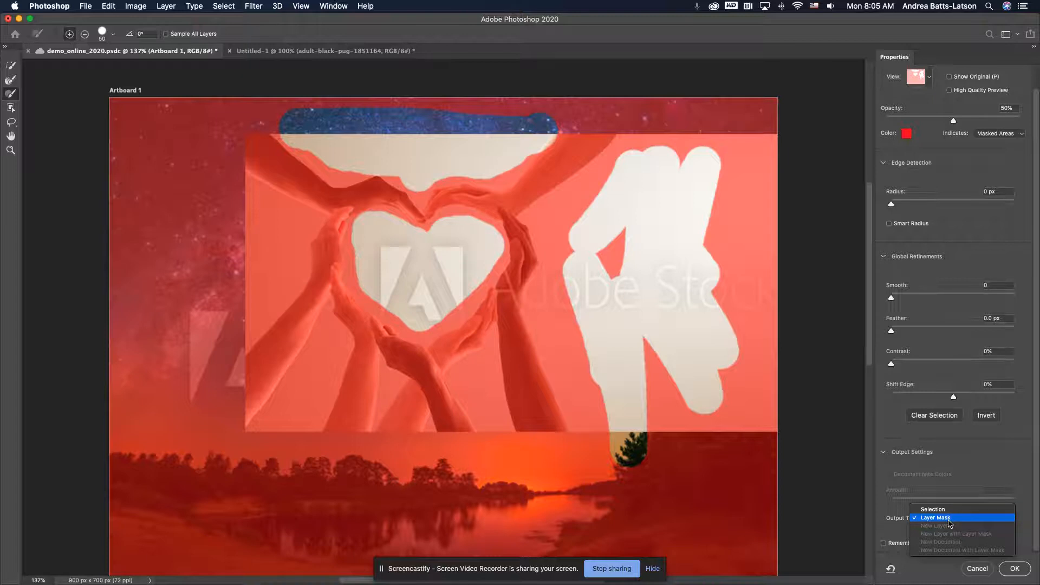
click(949, 521)
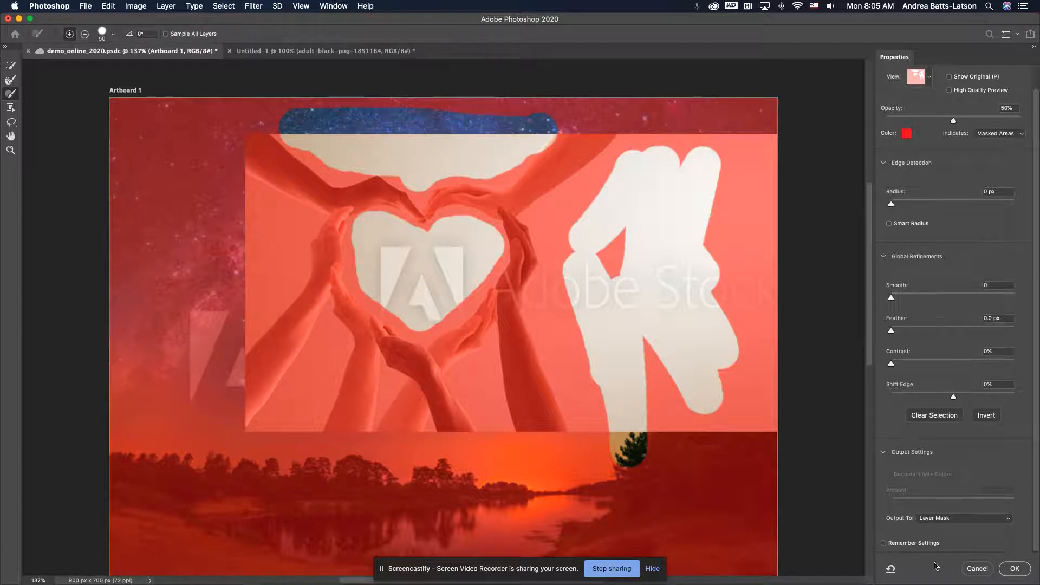
click(1015, 569)
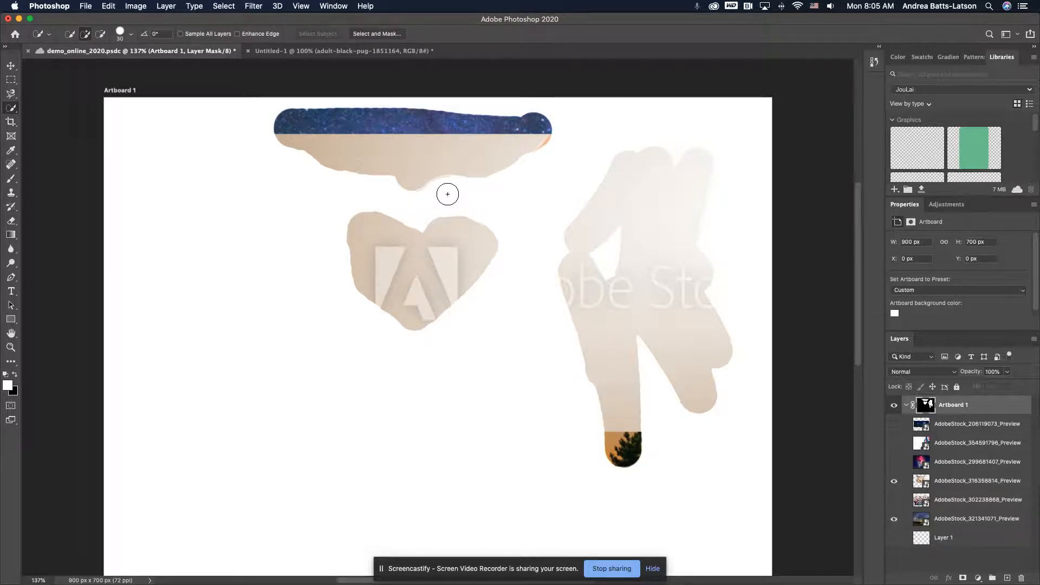
Paint white on the artboard's mask with the Brush to reveal the ring of hands around the heart, enlarging the brush to 70 px
scroll(578, 234, left, 3)
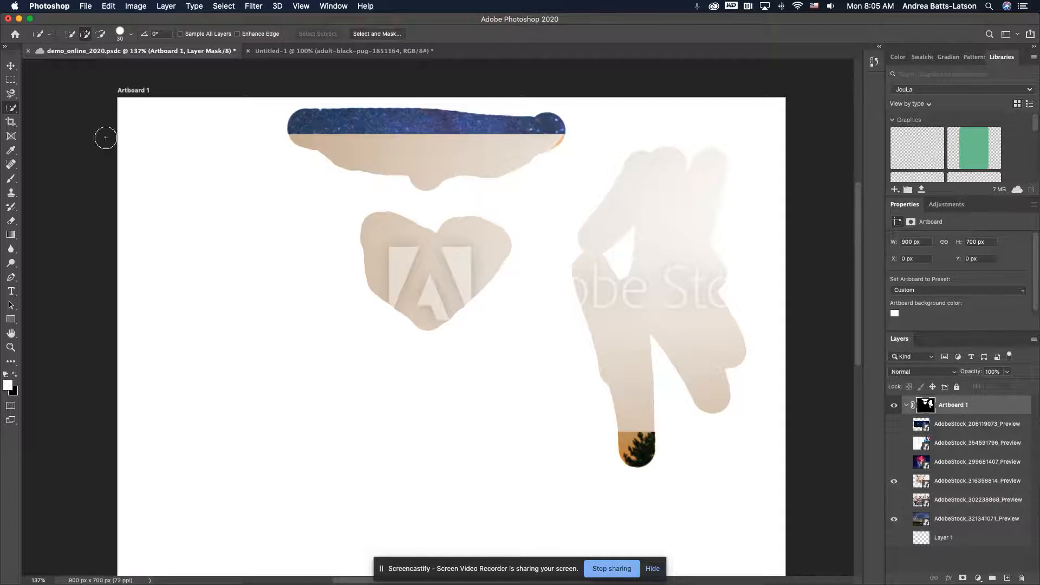
right_click(8, 111)
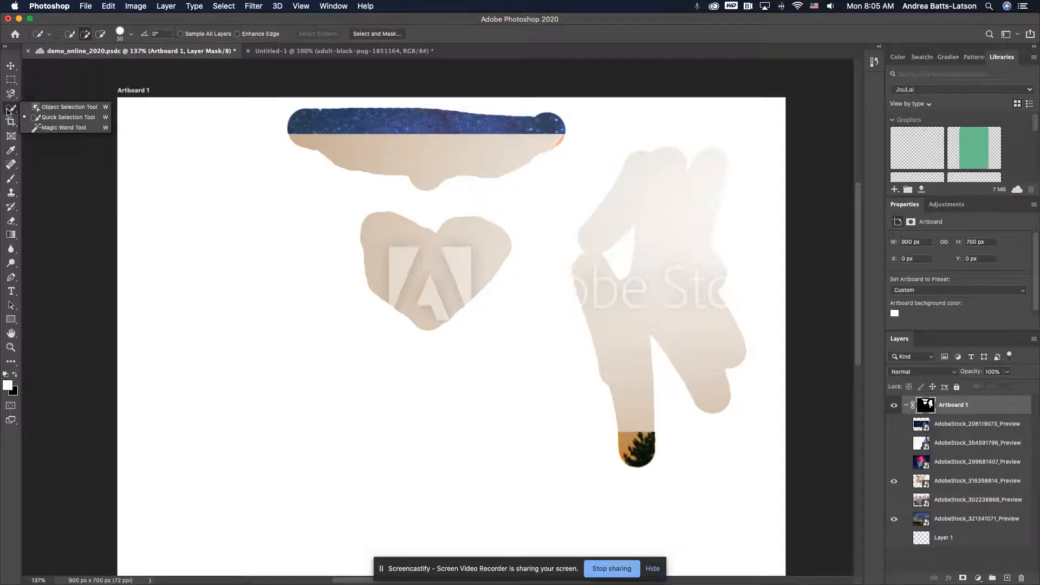
click(8, 111)
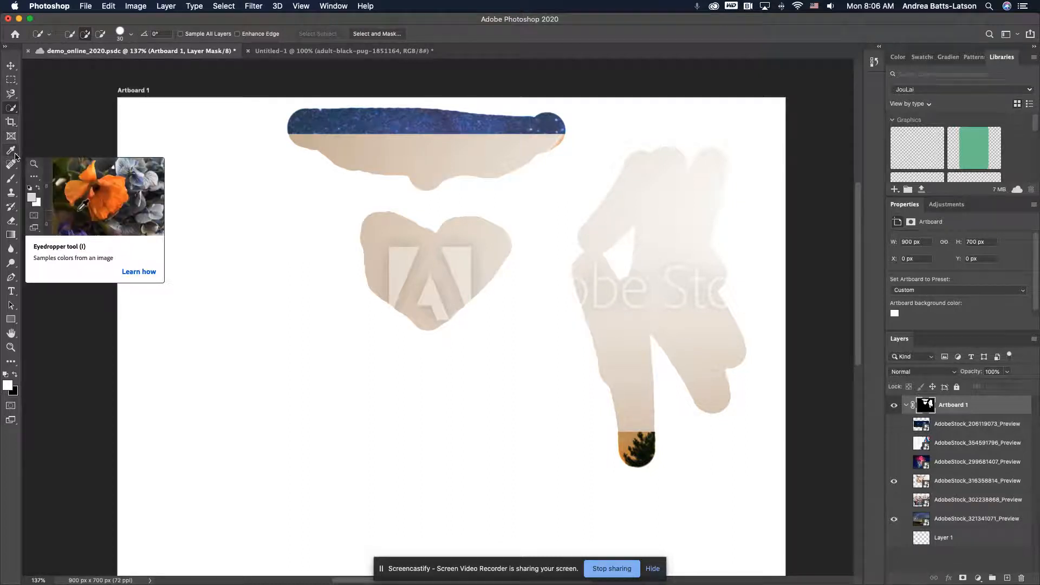
key(b)
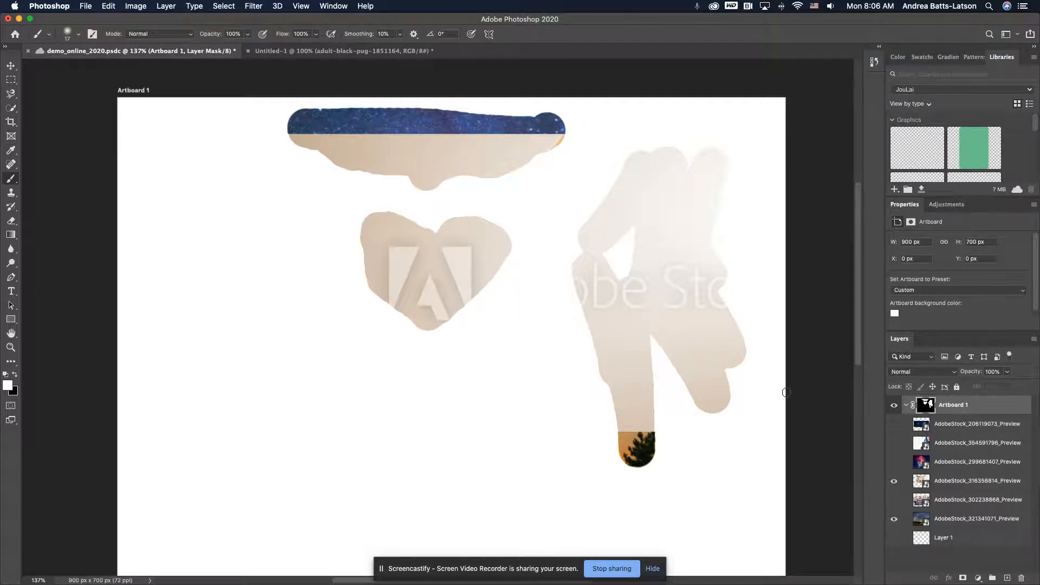
mouse_move(497, 284)
mouse_down()
mouse_move(521, 286)
mouse_move(486, 272)
mouse_move(554, 282)
mouse_move(514, 259)
mouse_move(572, 274)
mouse_move(531, 276)
mouse_move(559, 285)
mouse_move(515, 290)
mouse_move(463, 366)
mouse_move(504, 317)
mouse_move(463, 305)
mouse_move(430, 352)
mouse_move(435, 345)
mouse_move(389, 364)
mouse_move(326, 346)
mouse_move(399, 383)
mouse_move(346, 320)
mouse_move(440, 358)
mouse_move(373, 358)
mouse_move(341, 275)
mouse_move(341, 358)
mouse_move(326, 320)
mouse_move(341, 271)
mouse_move(407, 209)
mouse_move(496, 233)
mouse_move(516, 273)
mouse_move(521, 227)
mouse_move(398, 187)
mouse_move(360, 215)
mouse_move(342, 269)
mouse_move(345, 225)
mouse_move(390, 204)
mouse_move(456, 211)
mouse_move(521, 245)
mouse_move(514, 298)
mouse_move(490, 328)
mouse_move(437, 352)
mouse_move(356, 324)
mouse_move(300, 278)
mouse_move(430, 371)
mouse_up()
key(bracketright)
key(bracketright)
key(bracketright)
key(bracketright)
key(bracketright)
key(bracketright)
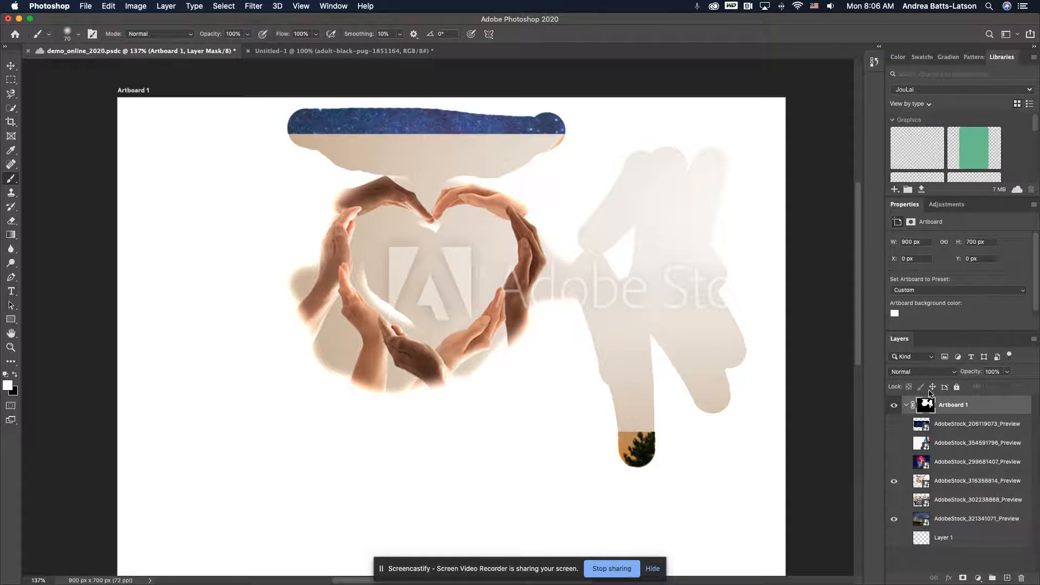
Try to discard Artboard 1 and its layer mask by deleting the artboard's entry from the layer stack
click(932, 410)
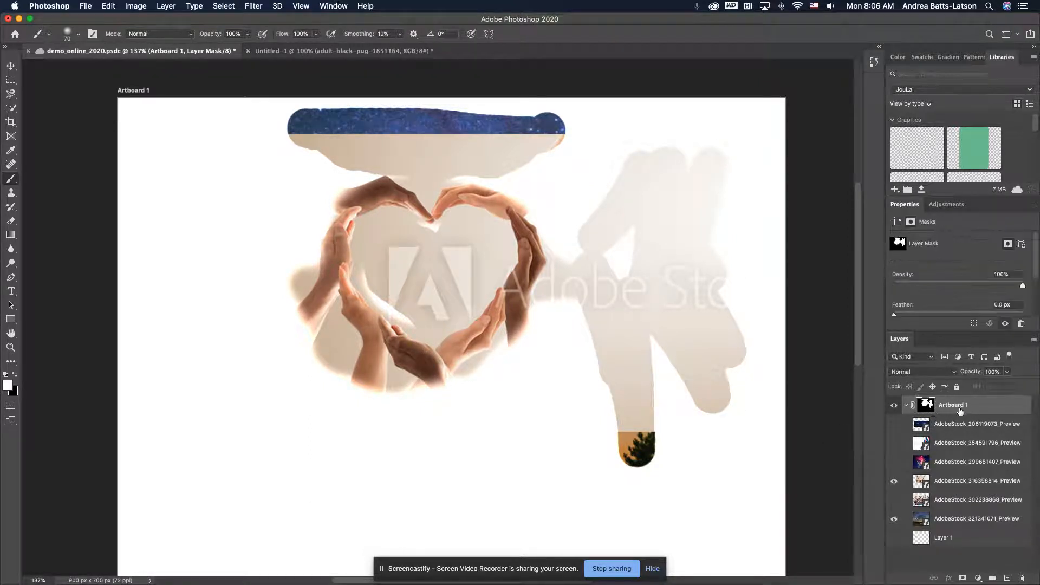
click(984, 409)
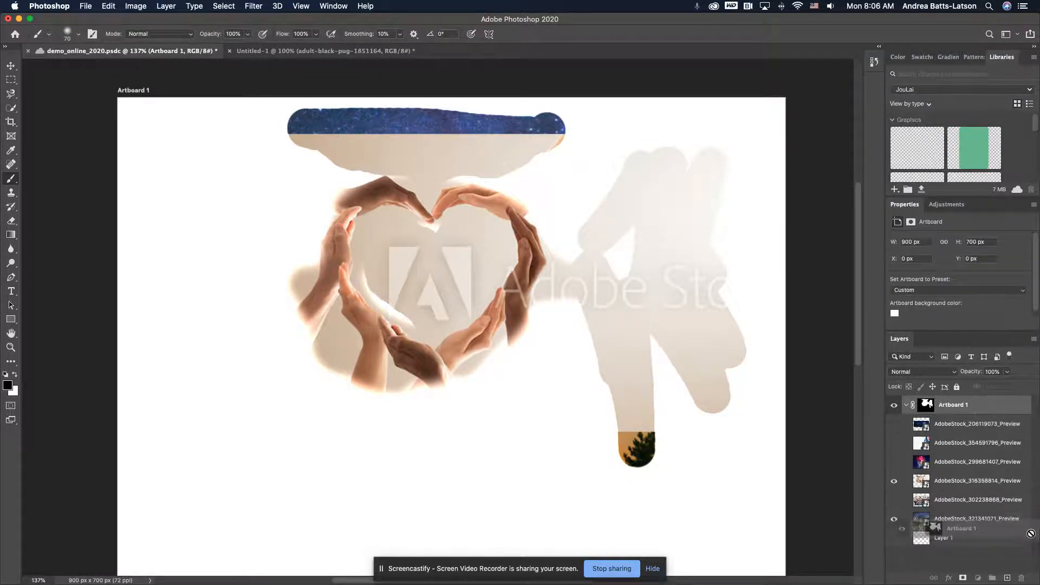
mouse_move(1022, 580)
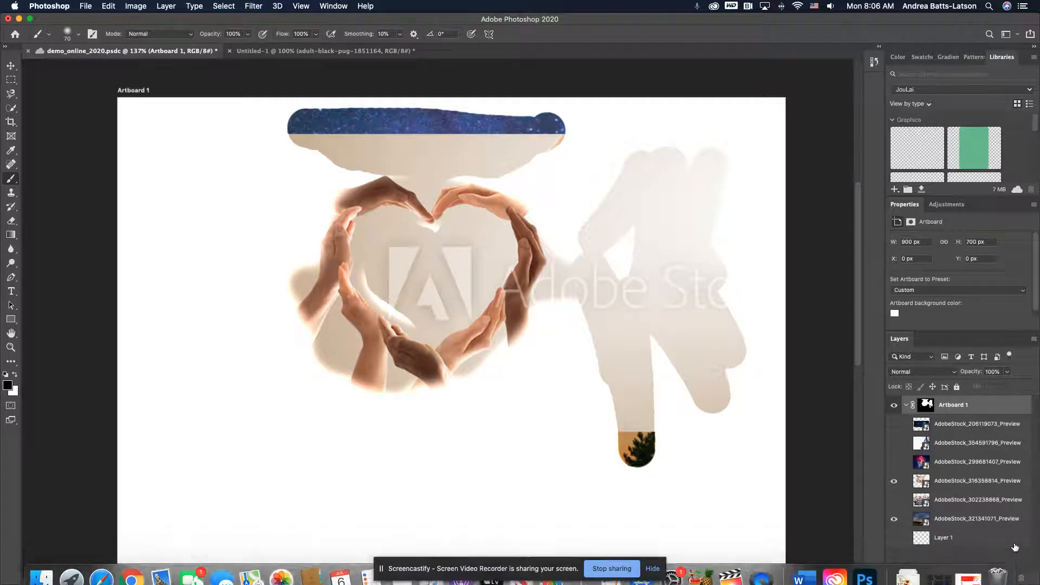
drag(984, 405, 1022, 579)
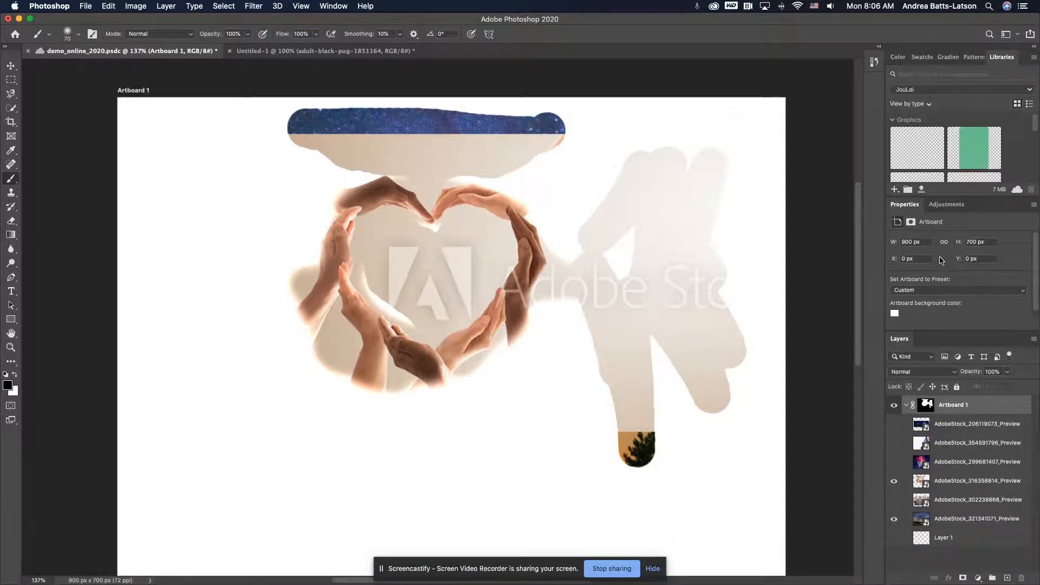
mouse_move(1025, 579)
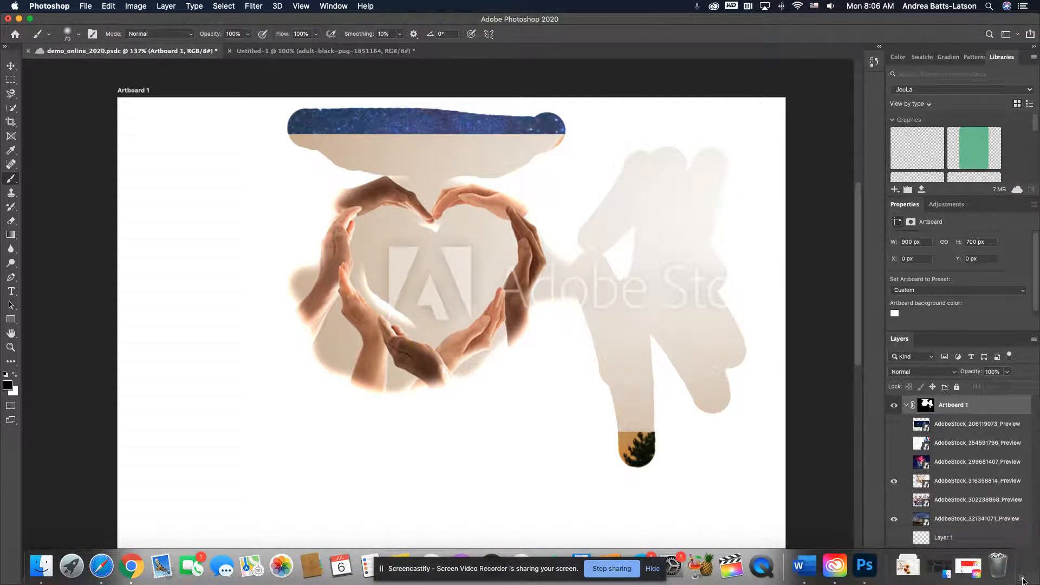
right_click(982, 415)
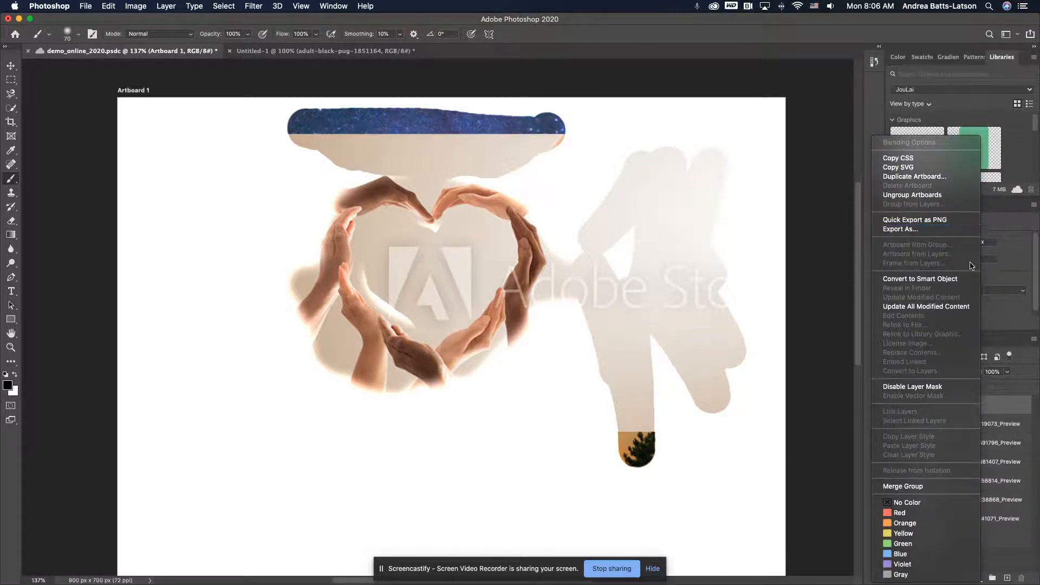
click(1017, 416)
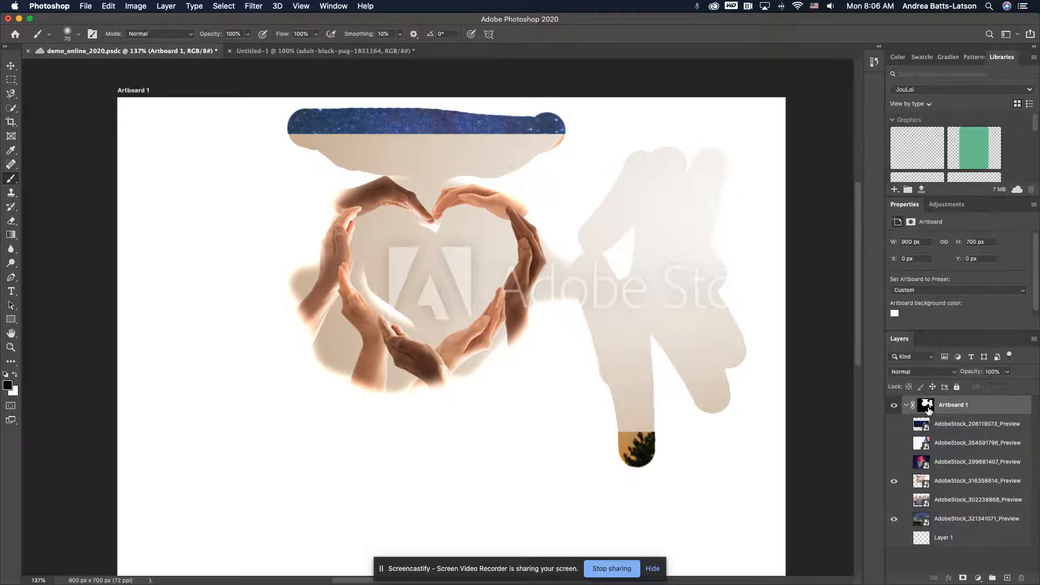
drag(968, 407, 1021, 579)
drag(980, 410, 953, 405)
Hide and show Artboard 1 again, and collapse and re-expand its layer contents
click(893, 407)
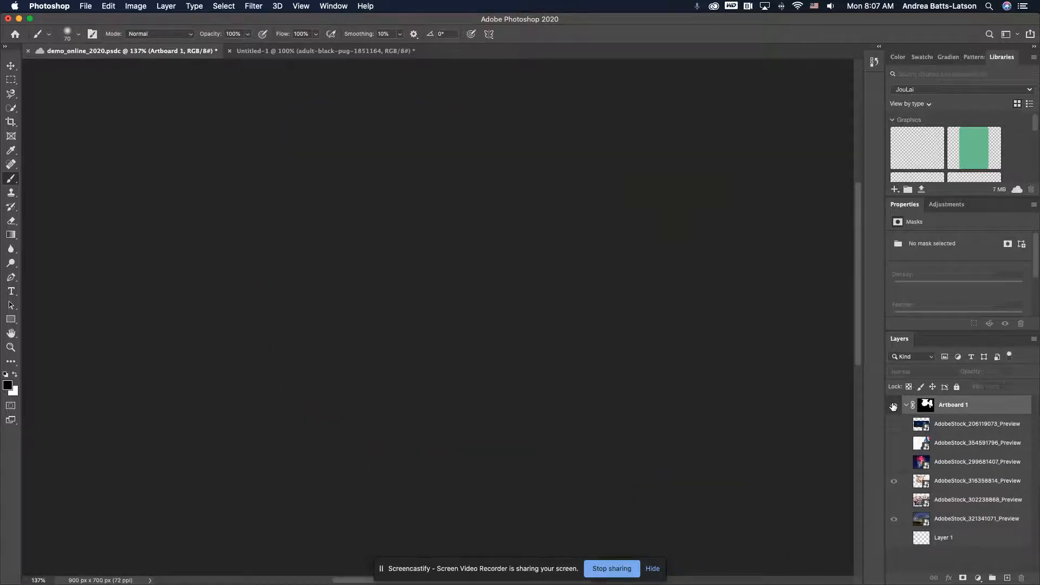
click(894, 407)
click(907, 406)
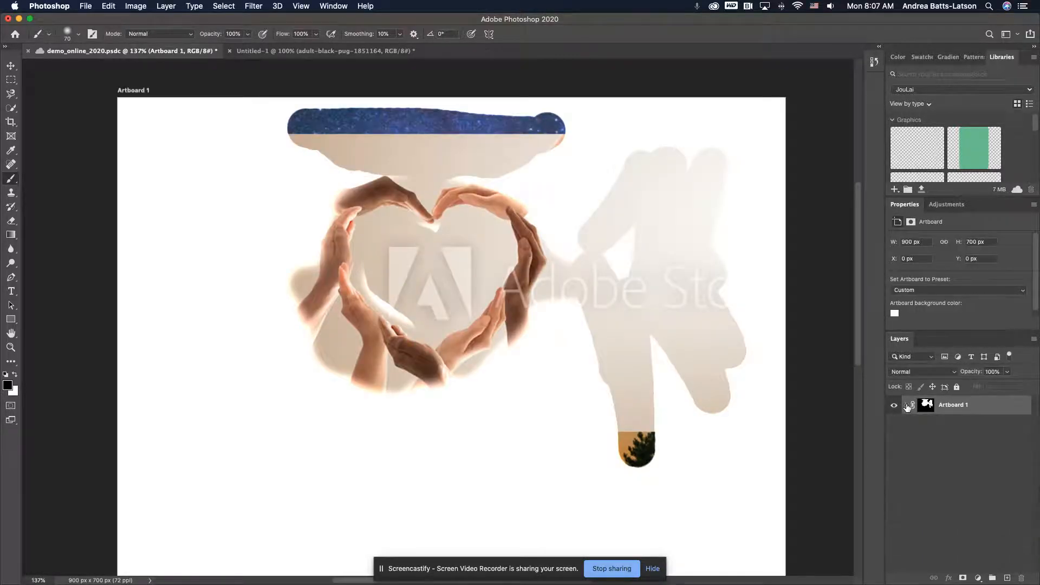
click(907, 405)
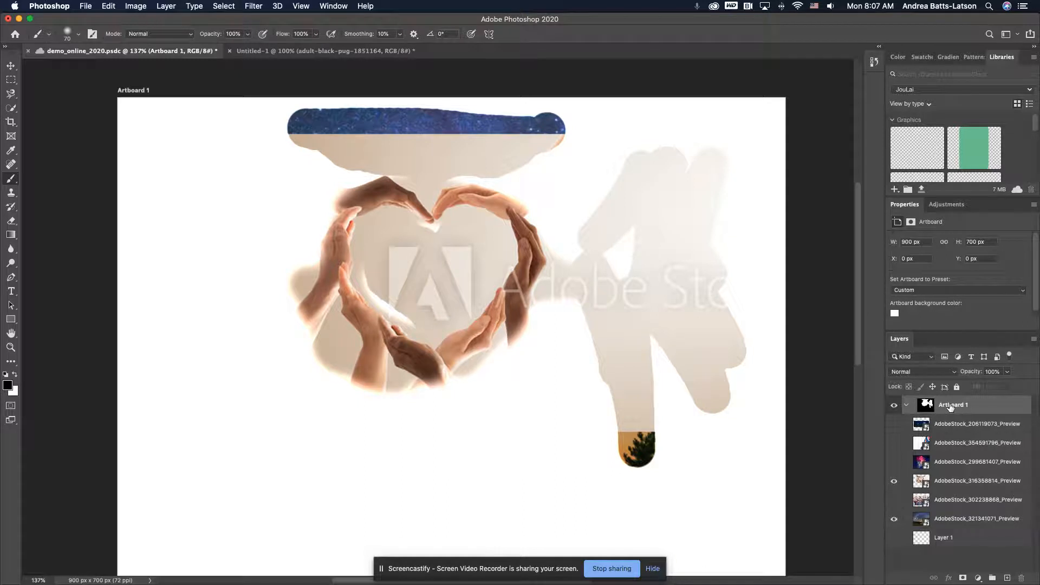
Delete the layer mask from Artboard 1 while keeping the artboard itself
drag(952, 407, 1018, 577)
drag(927, 403, 1021, 577)
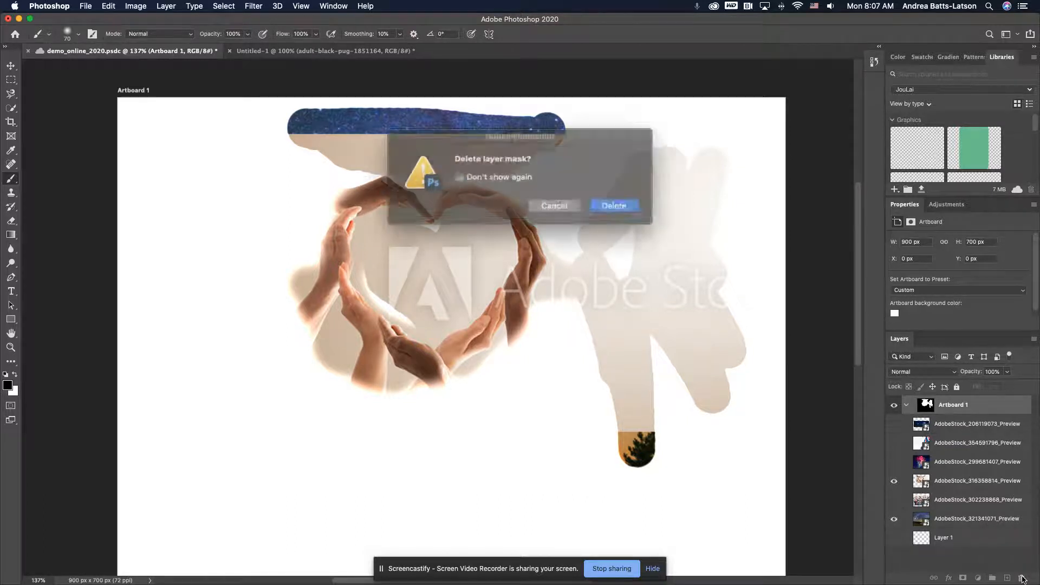
click(601, 205)
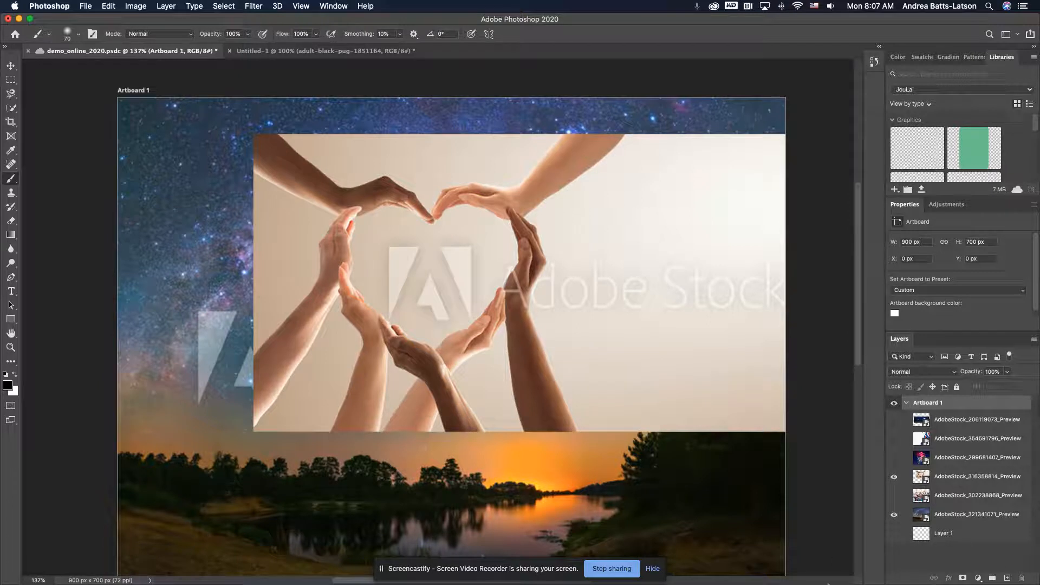
mouse_move(864, 584)
click(10, 111)
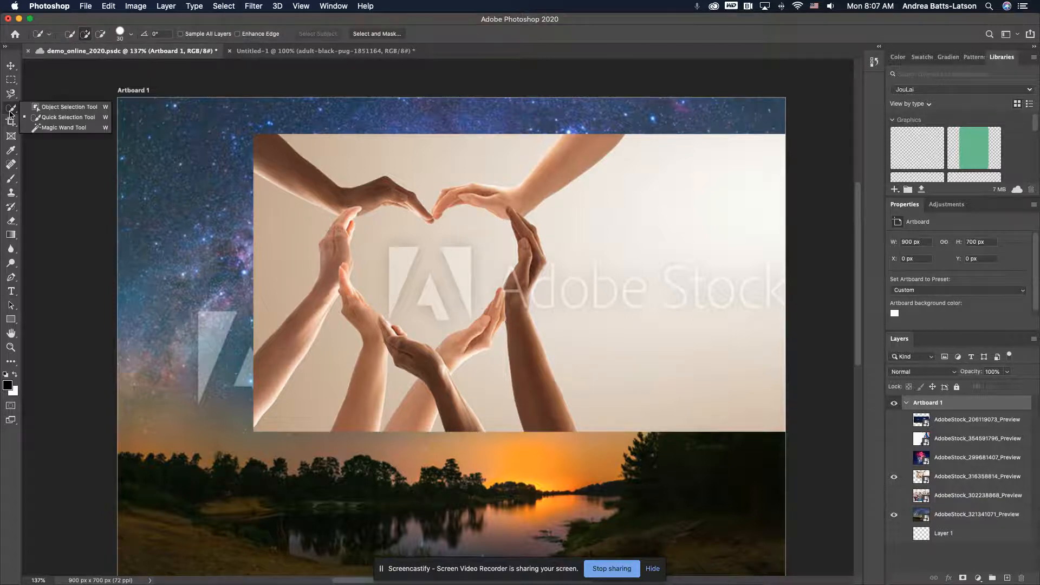
click(9, 112)
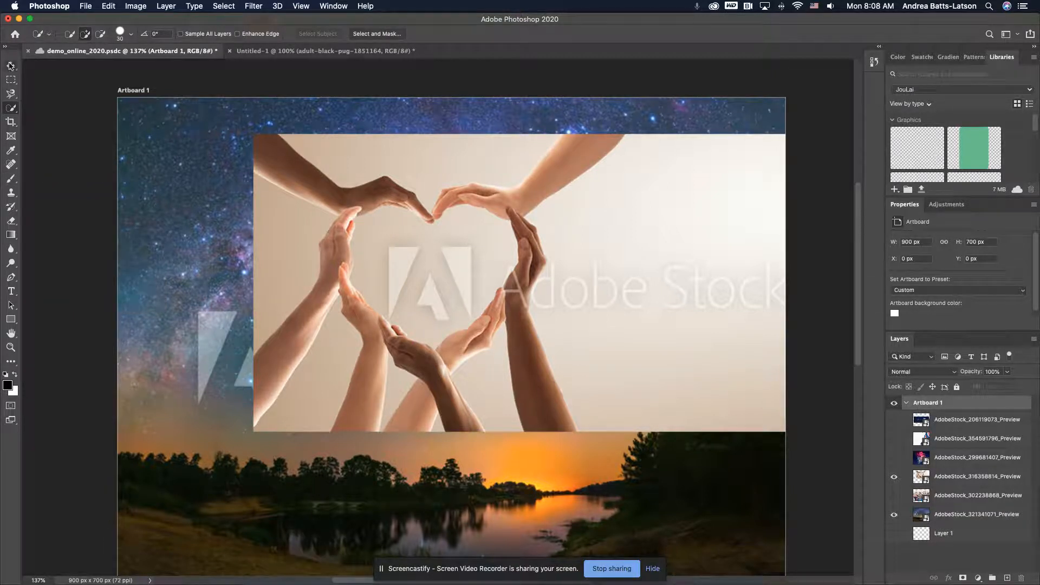
Select the hands photo layer AdobeStock_316358814_Preview and save the document
click(11, 66)
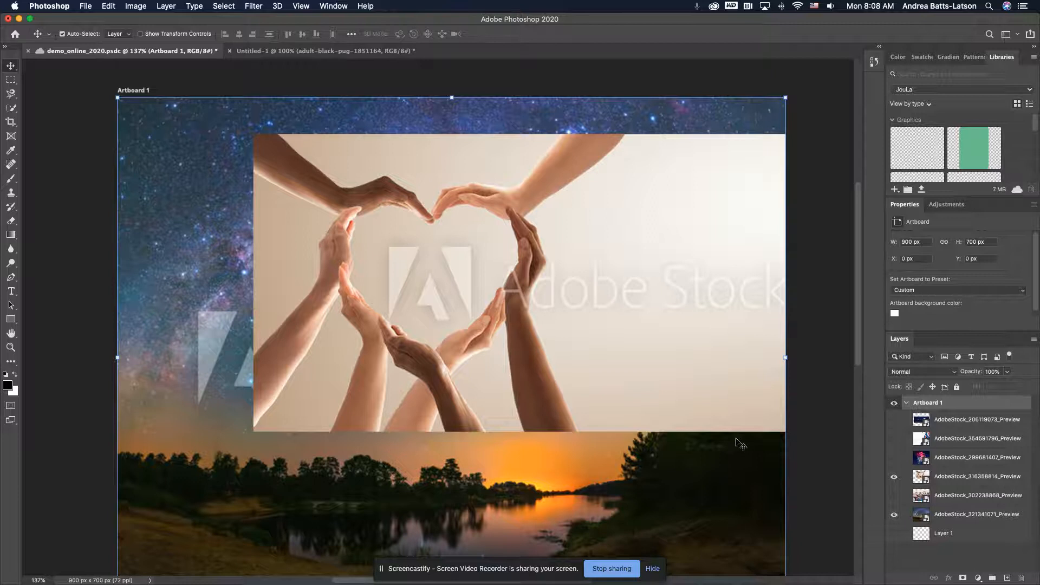
click(959, 479)
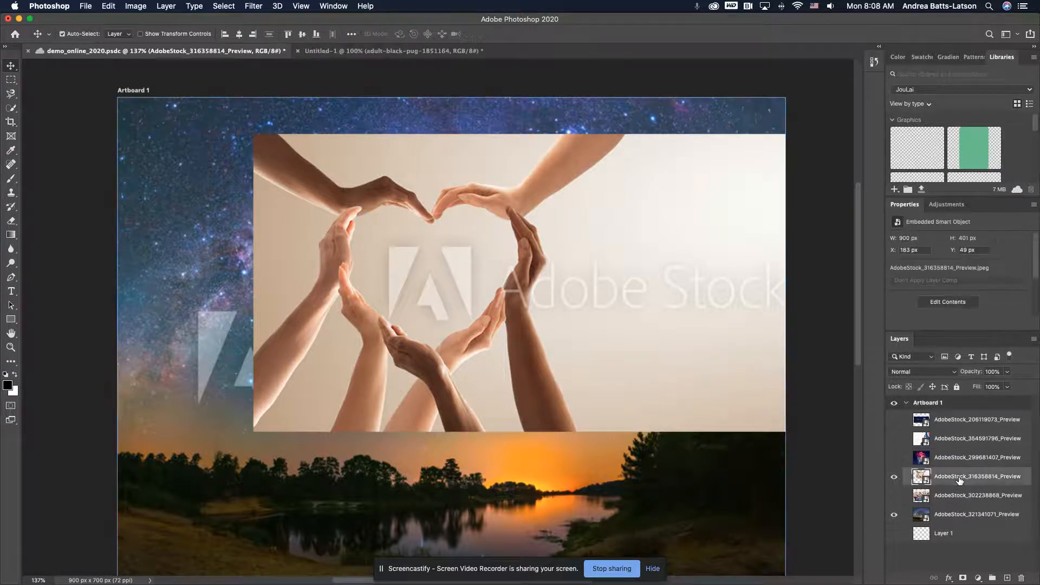
click(11, 323)
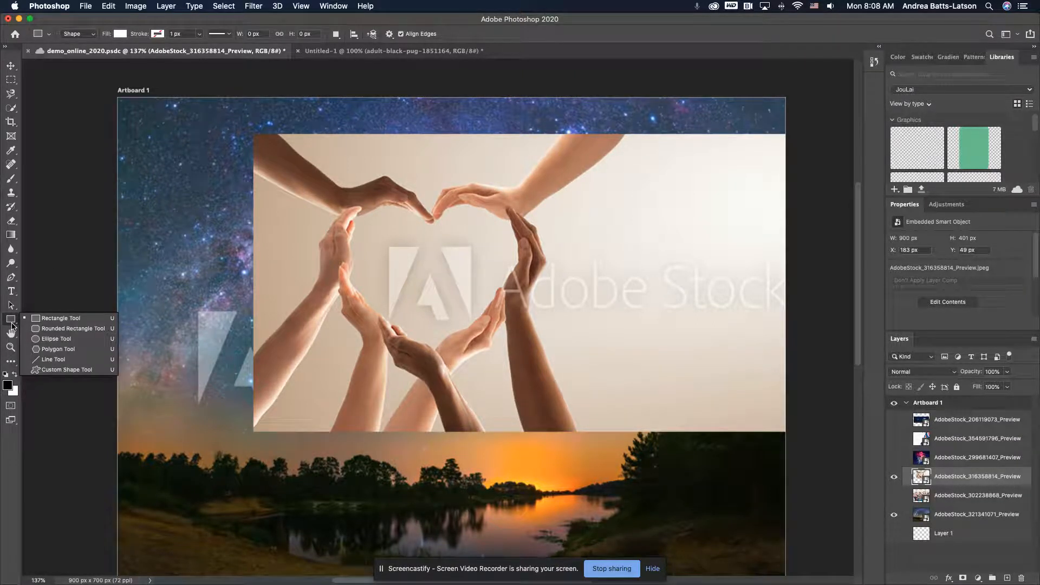
click(11, 323)
key(super+s)
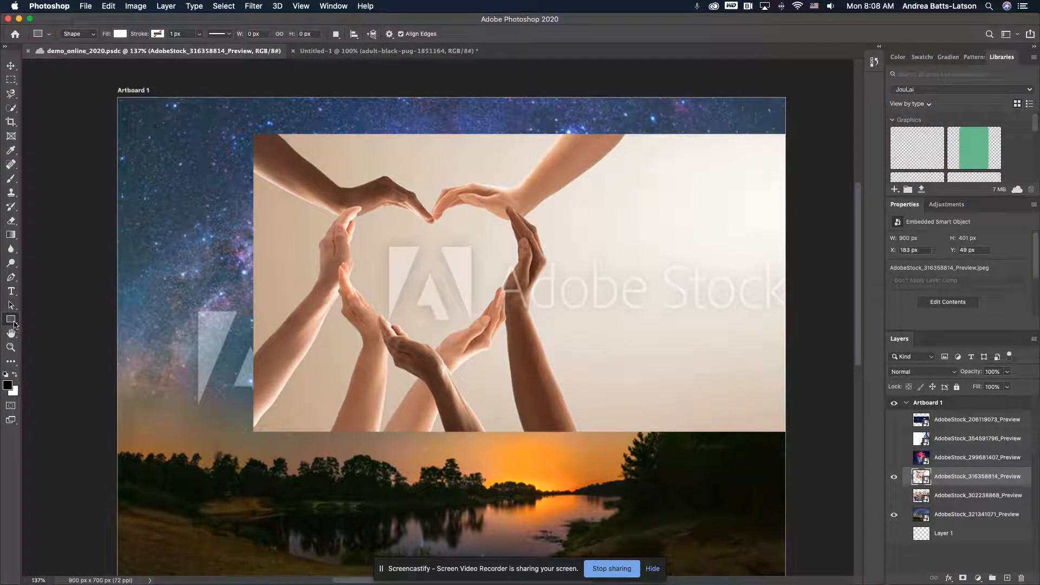
Draw a white rounded rectangle about 342 × 295 px with a 10 px radius over the heart of hands, deleting it and restoring it once
click(12, 320)
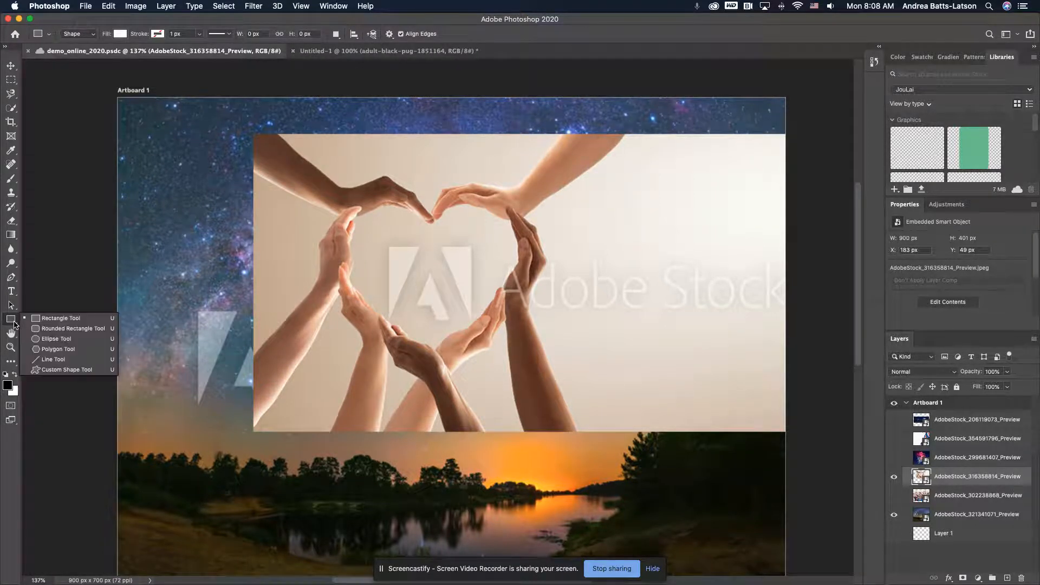
click(51, 332)
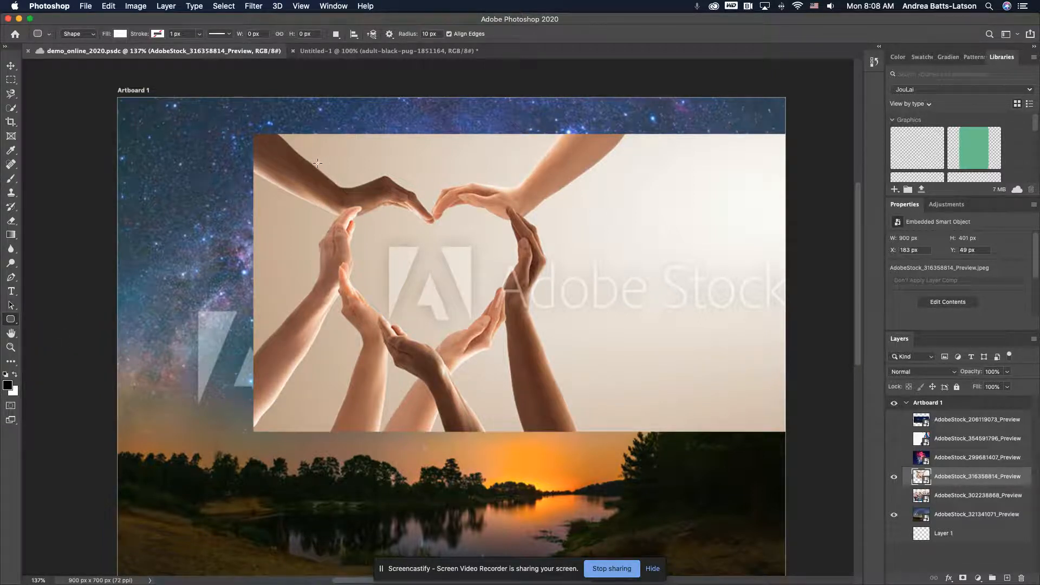
drag(317, 163, 571, 381)
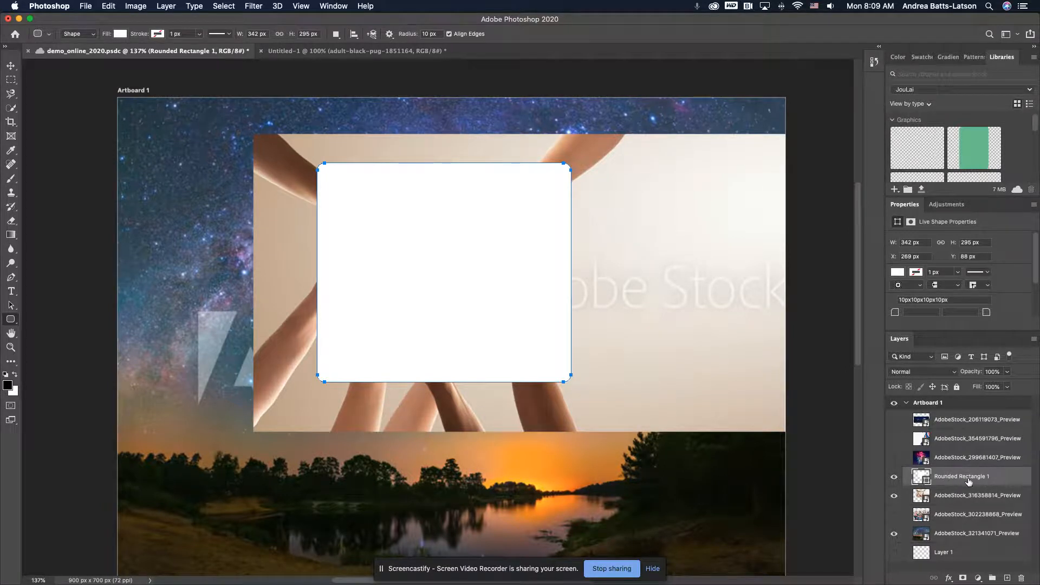
drag(1008, 482, 1021, 579)
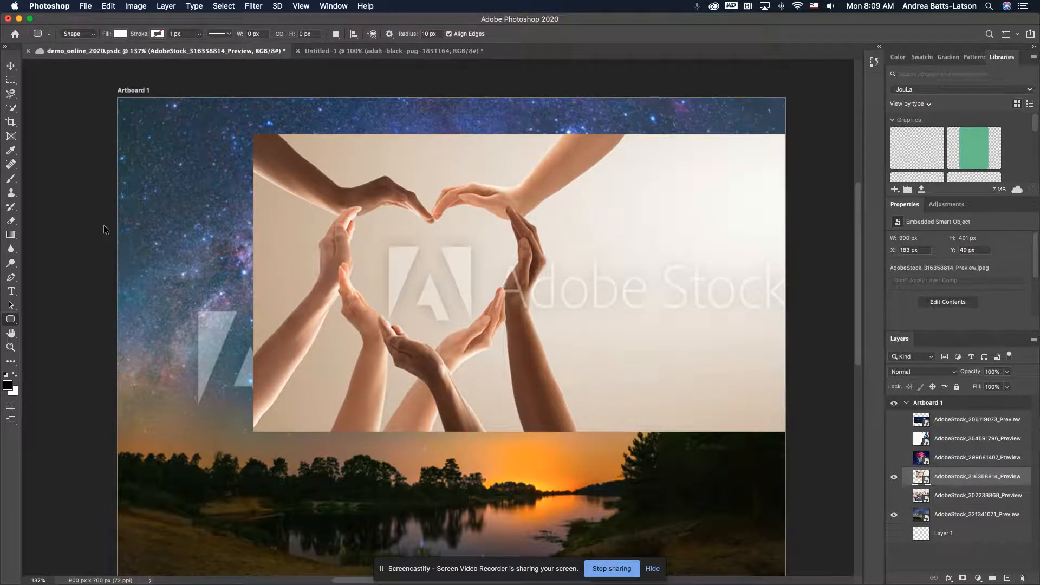
key(super+z)
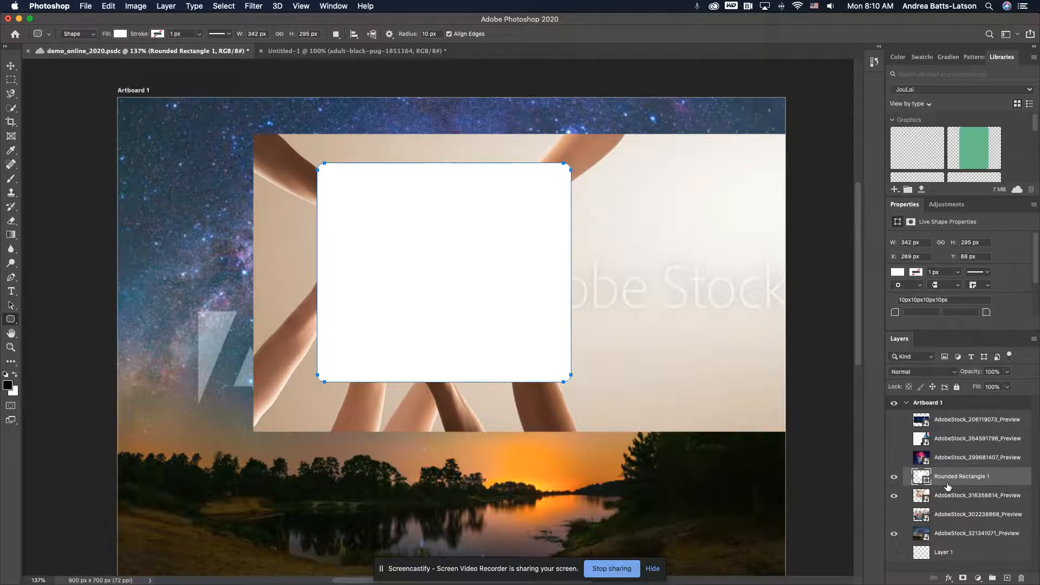
Try clipping the rounded rectangle to the hands photo layer below it, and release the clipping mask again
drag(947, 486, 952, 481)
alt+click(952, 481)
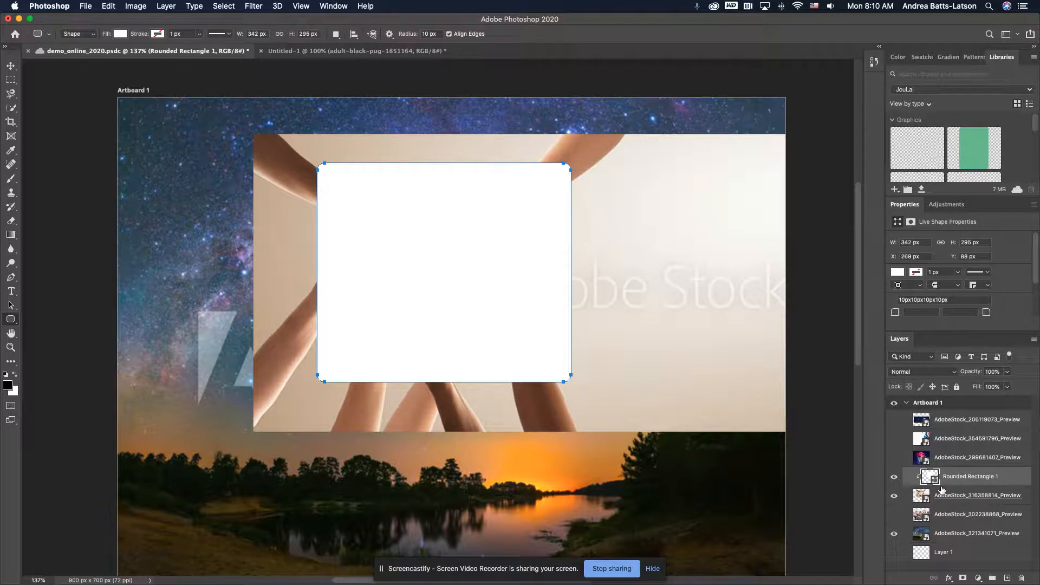
alt+click(941, 490)
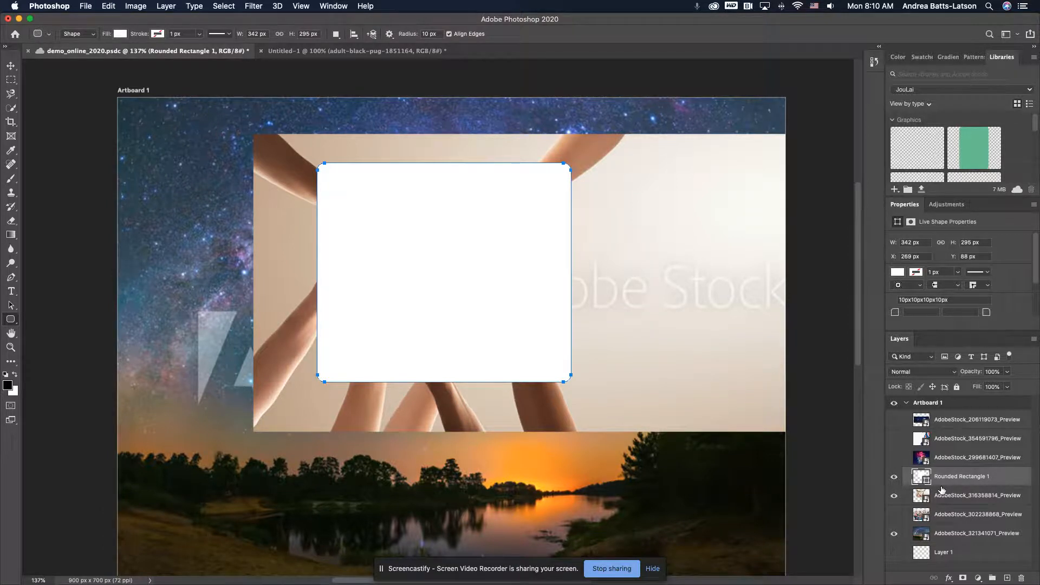
Show the fireworks layer AdobeStock_299681407_Preview and clip it to the rounded rectangle beneath it
click(896, 458)
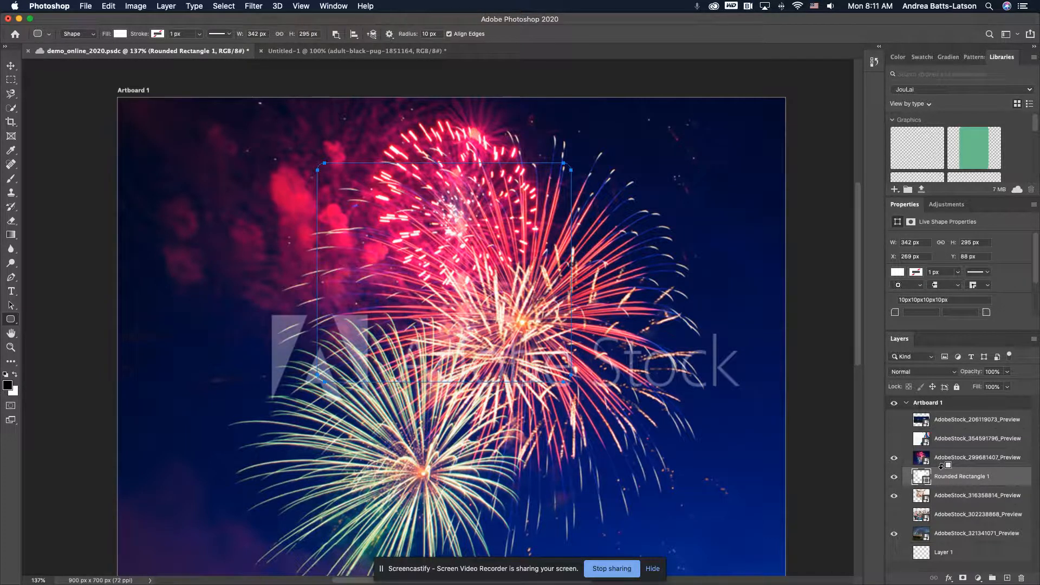
alt+click(942, 465)
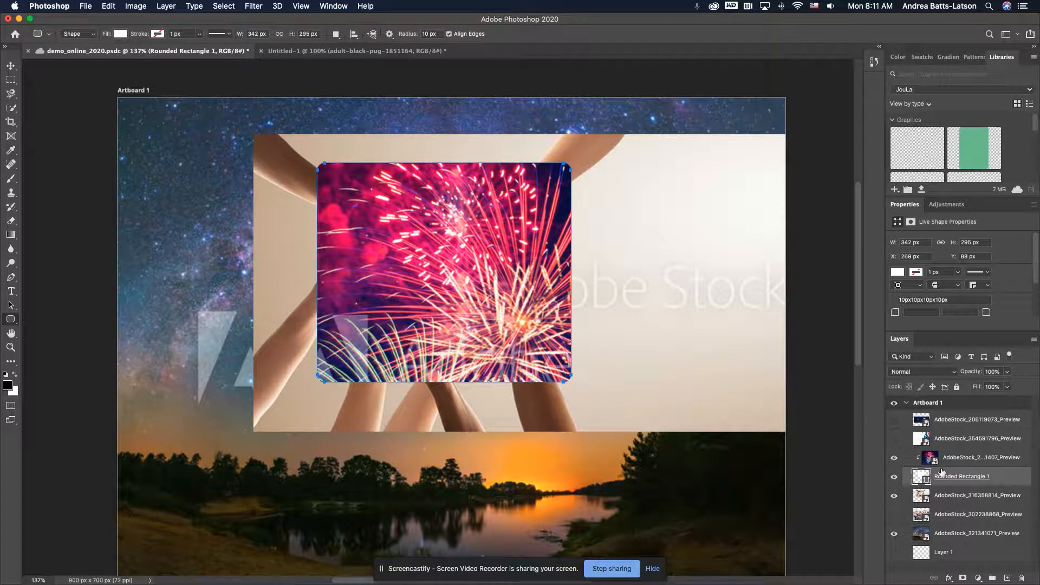
Release the fireworks layer from its clipping mask and delete the rounded rectangle layer
alt+click(941, 472)
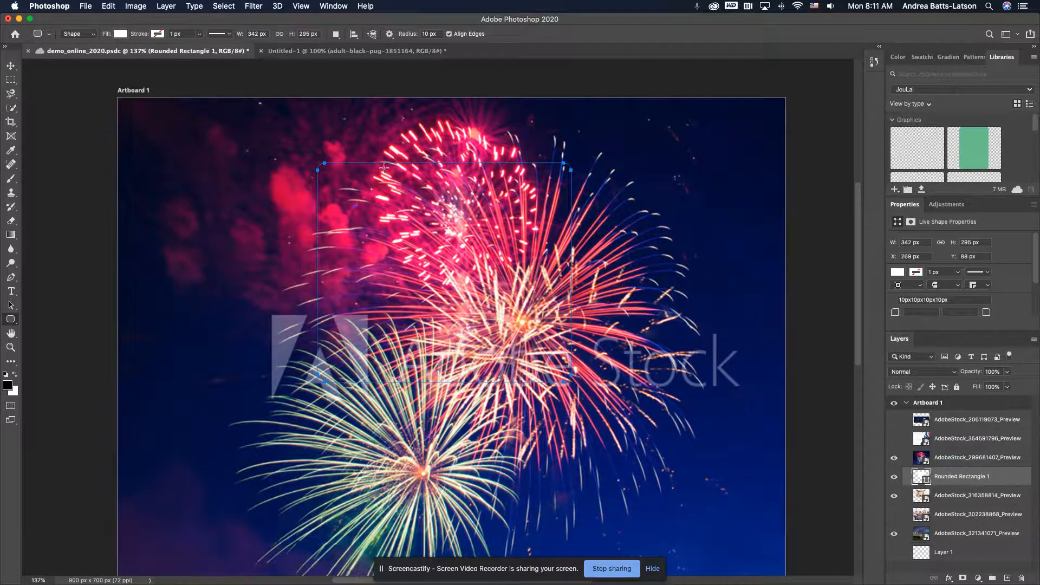
key(Delete)
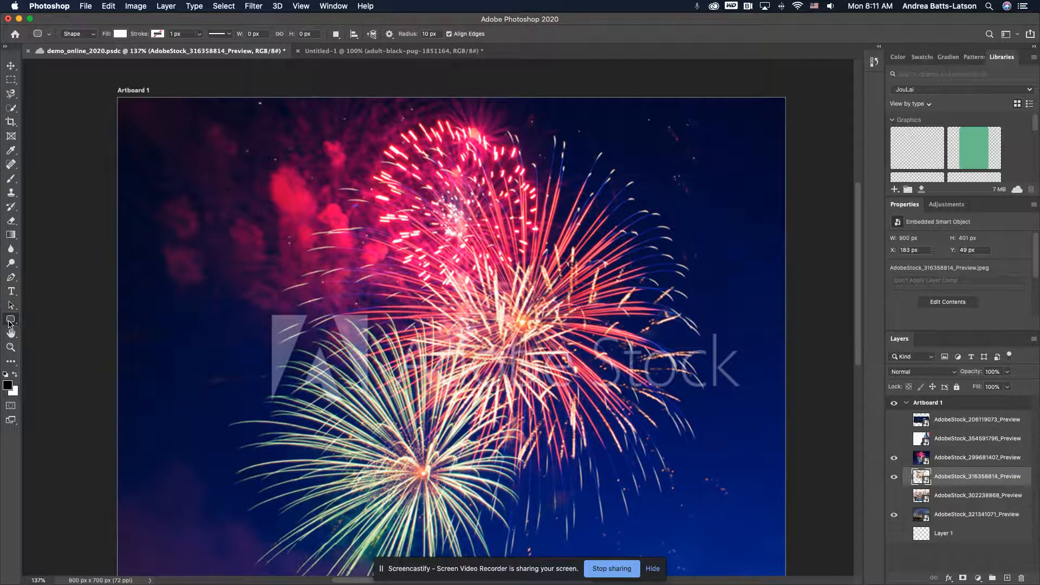
Draw the first Wild Animals tiger with the Custom Shape tool, about 678 × 447 px, across the middle of the artboard
right_click(9, 322)
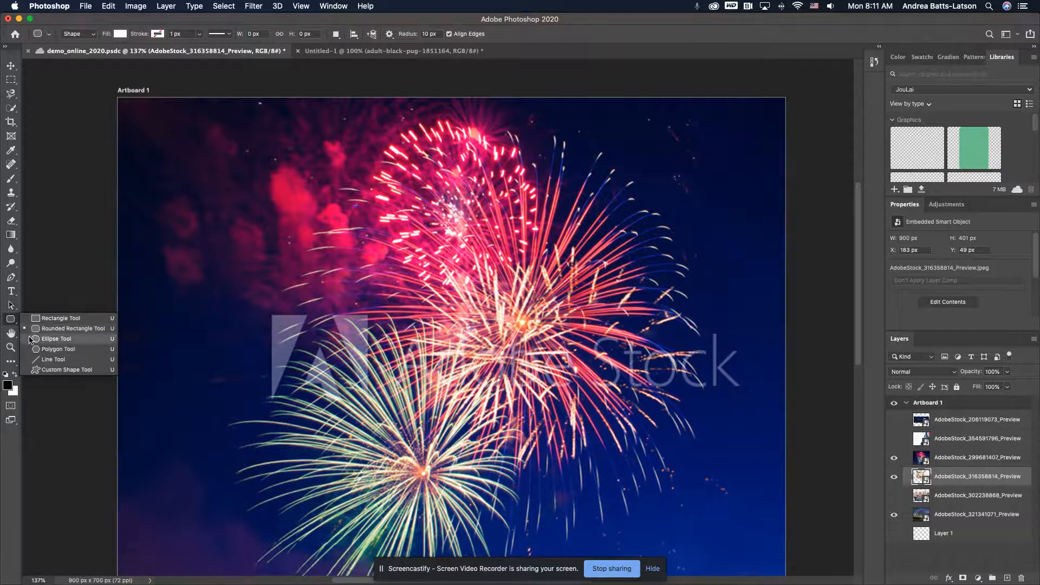
click(47, 369)
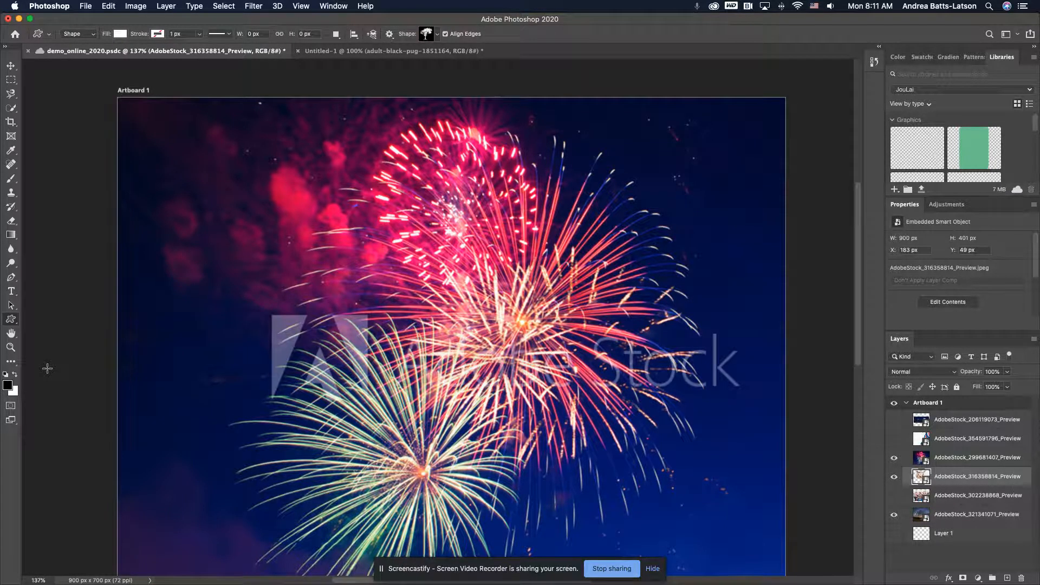
right_click(10, 322)
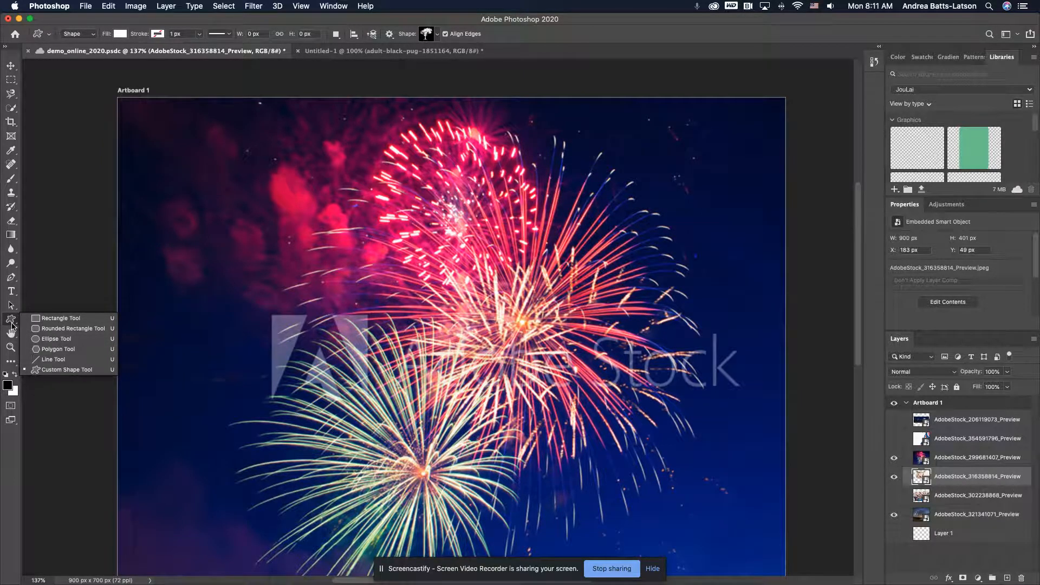
click(81, 369)
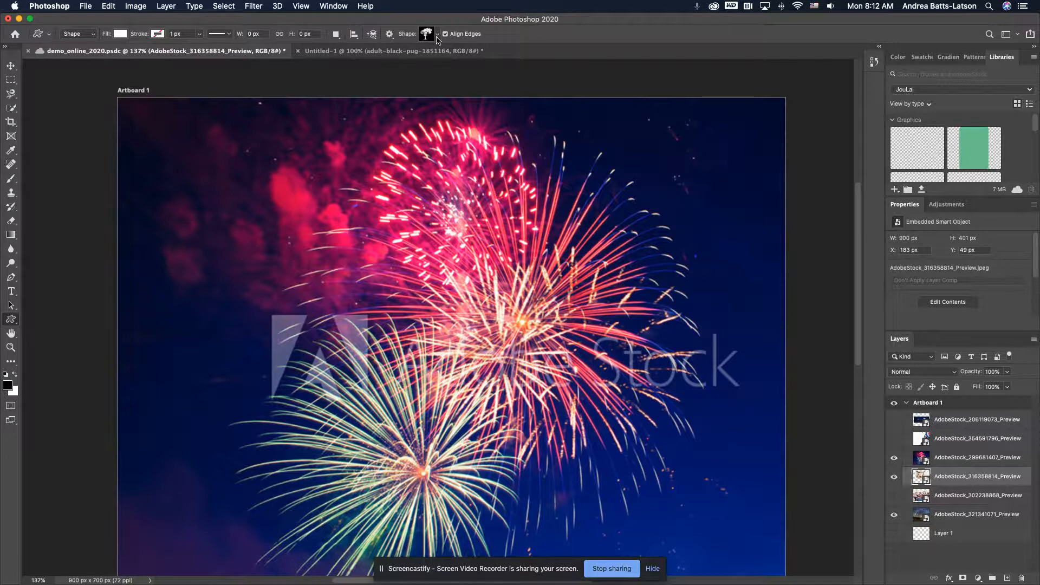
click(438, 36)
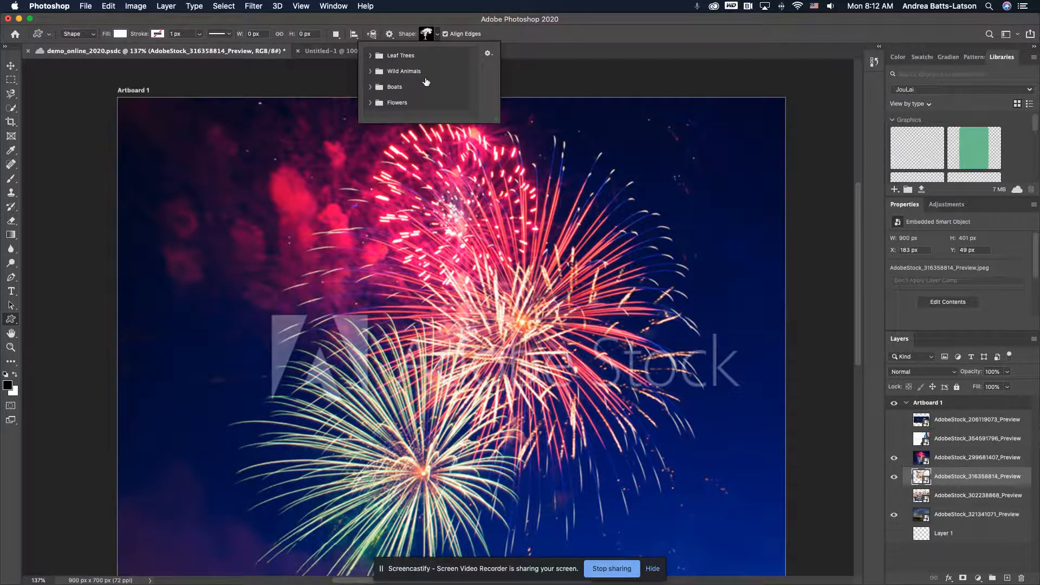
click(371, 71)
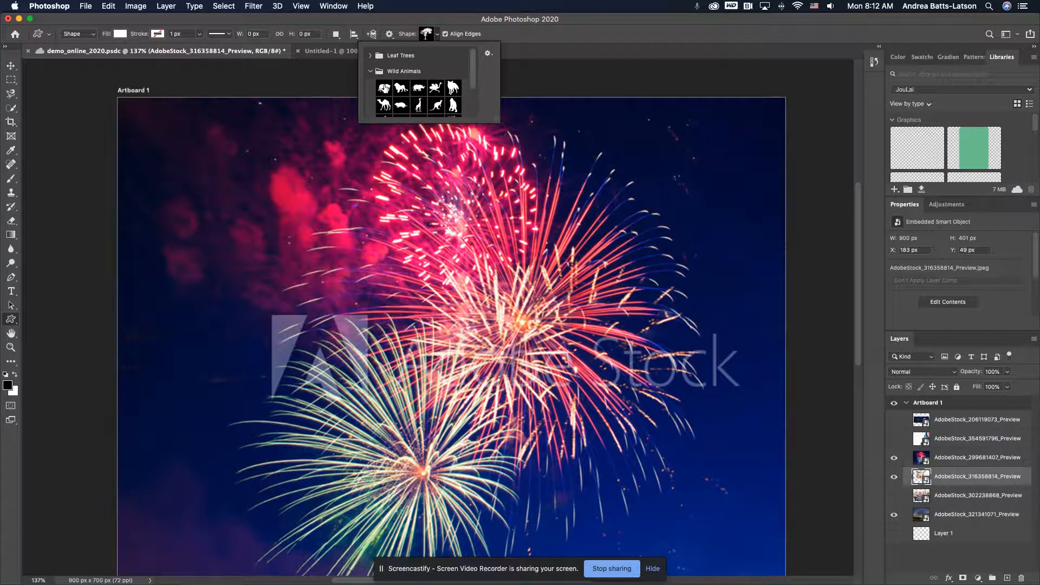
scroll(417, 93, down, 3)
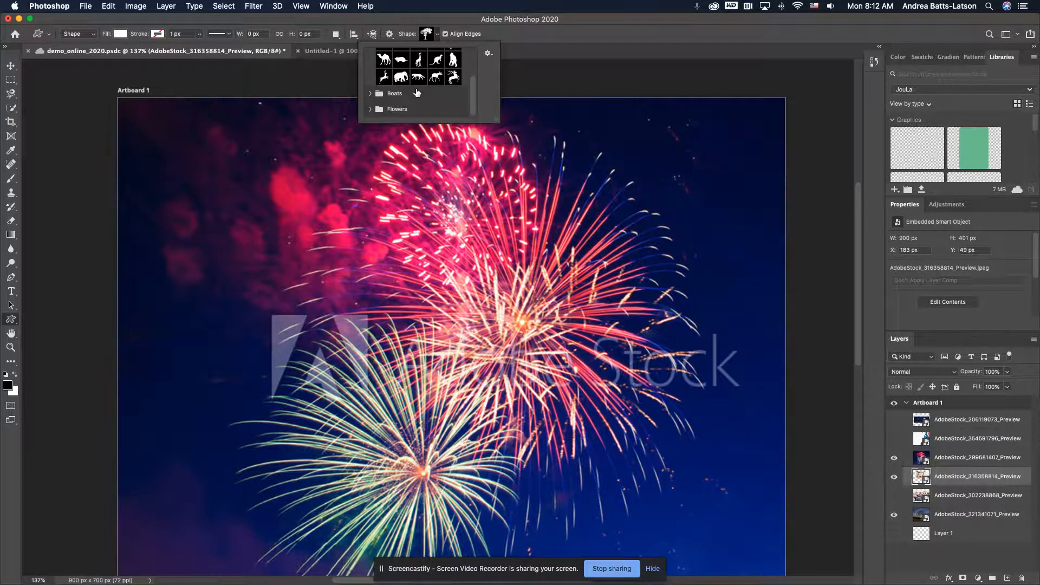
scroll(418, 93, up, 3)
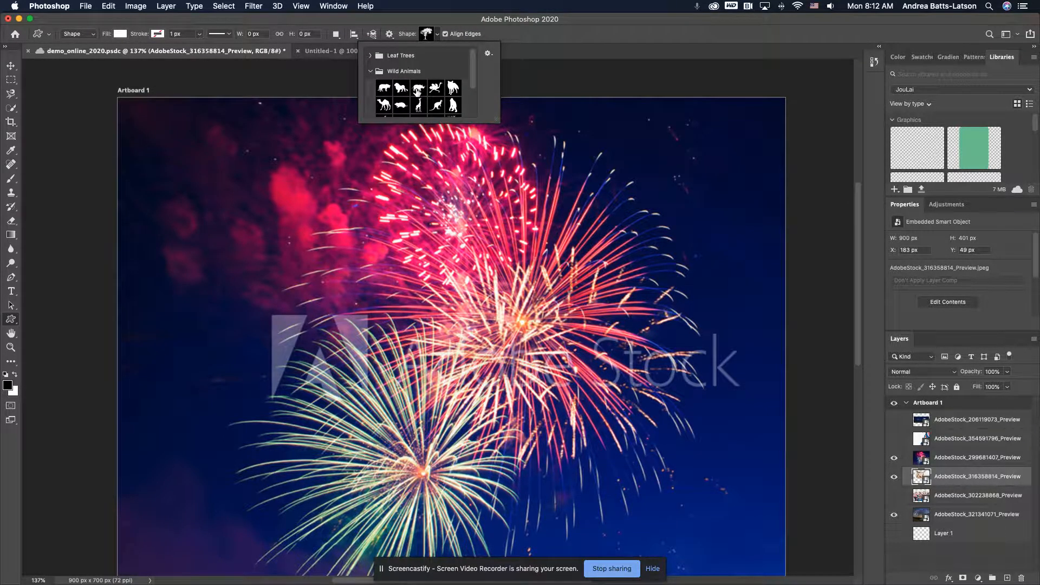
click(384, 88)
click(260, 269)
click(493, 330)
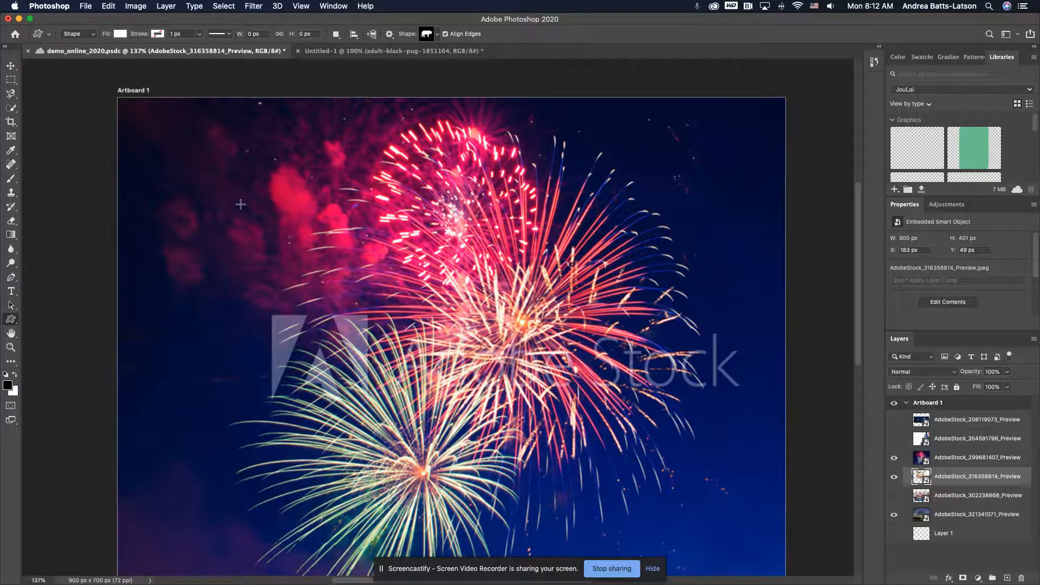
drag(241, 205, 736, 534)
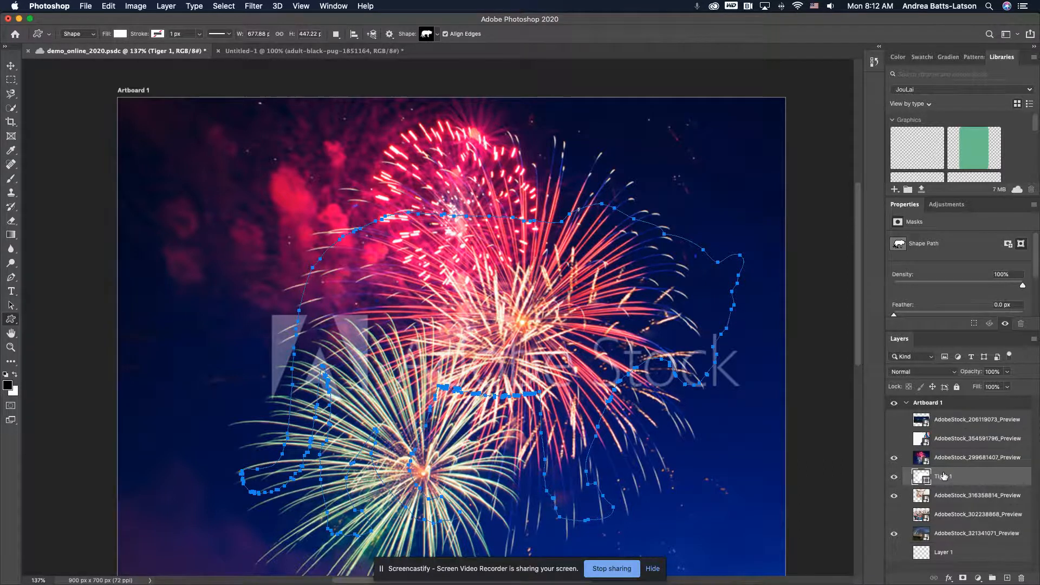
Clip the fireworks layer AdobeStock_299681407_Preview to the tiger shape layer beneath it and switch to the Move tool
drag(944, 476, 944, 463)
alt+click(944, 463)
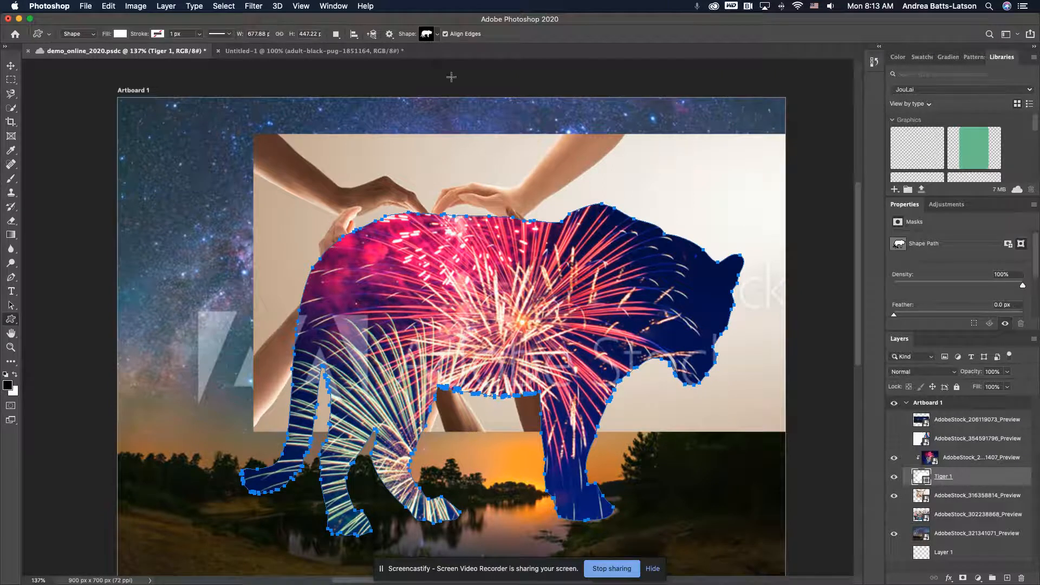
click(438, 37)
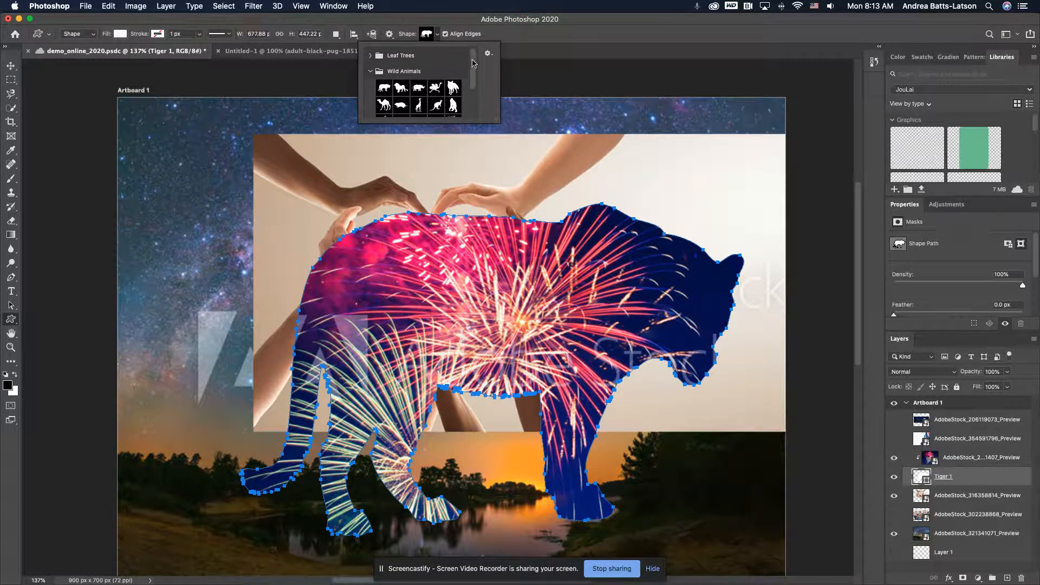
click(438, 35)
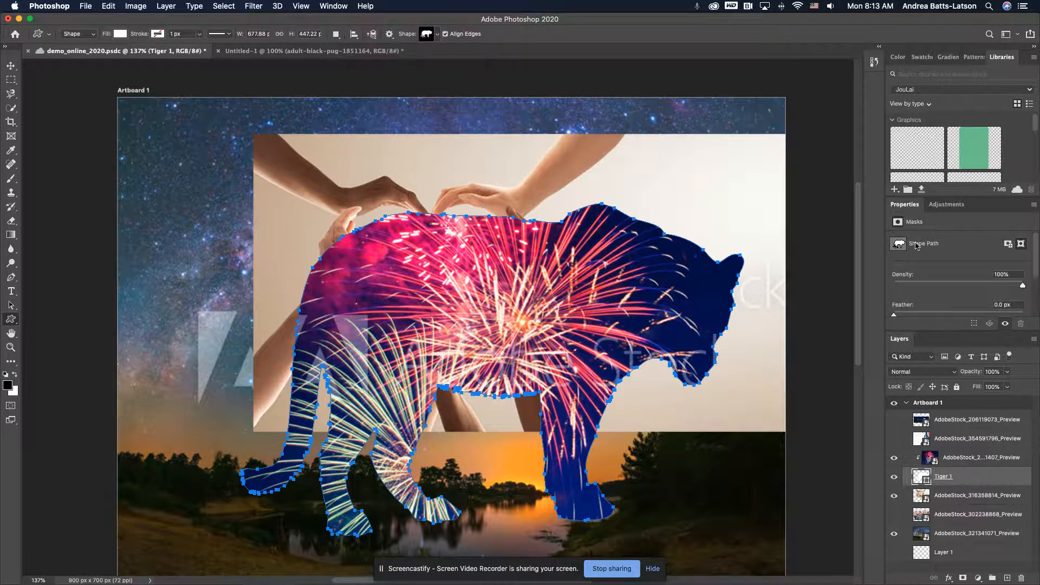
click(10, 67)
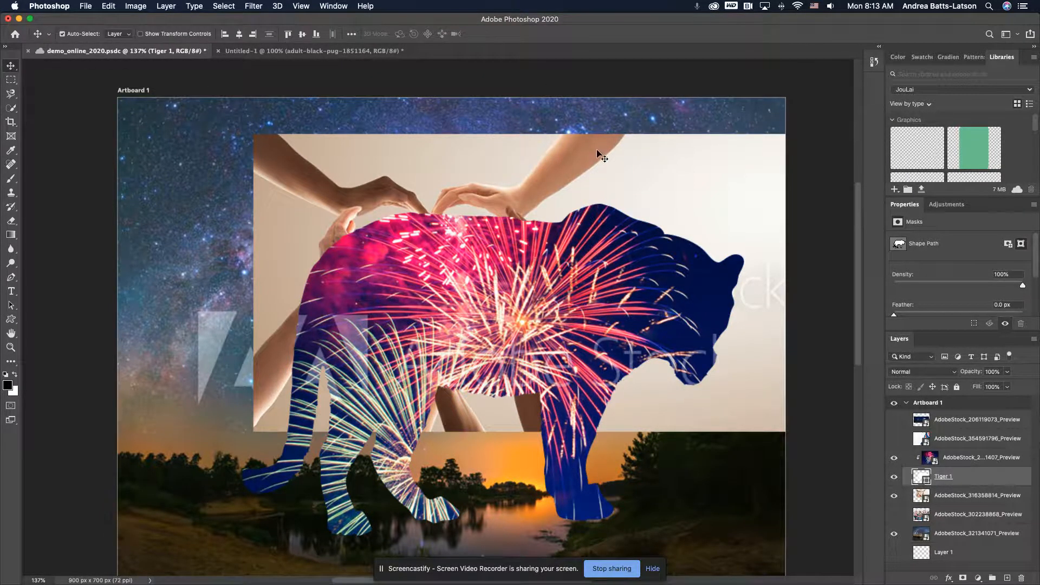
Release the fireworks layer from the tiger's clipping mask and clip it to the tiger again
key(super)
key(super+alt+g)
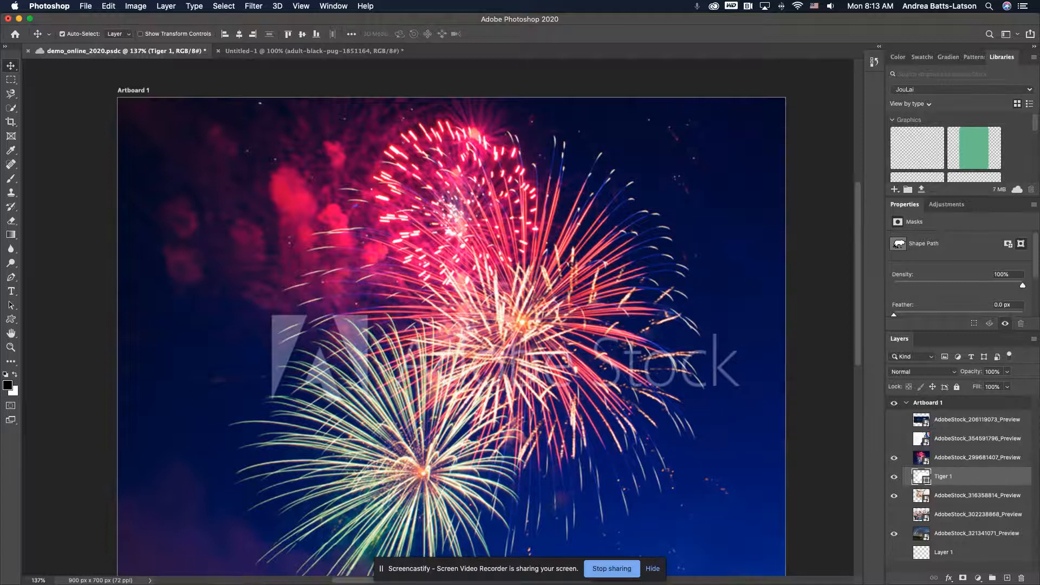
click(290, 411)
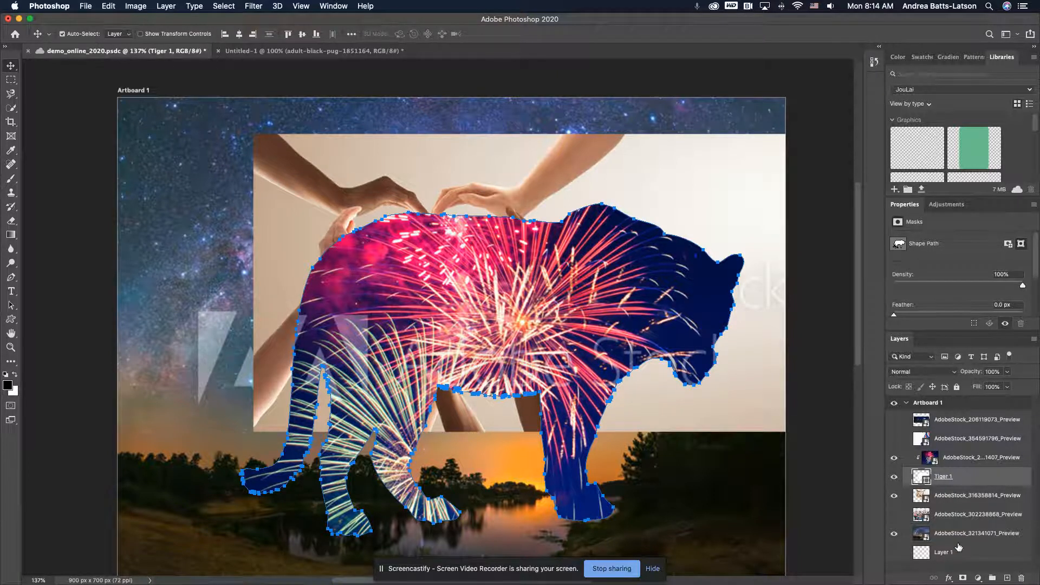
Add a Stroke layer effect to the tiger shape layer, keeping the artwork in view beside the settings
drag(927, 475, 935, 571)
click(948, 578)
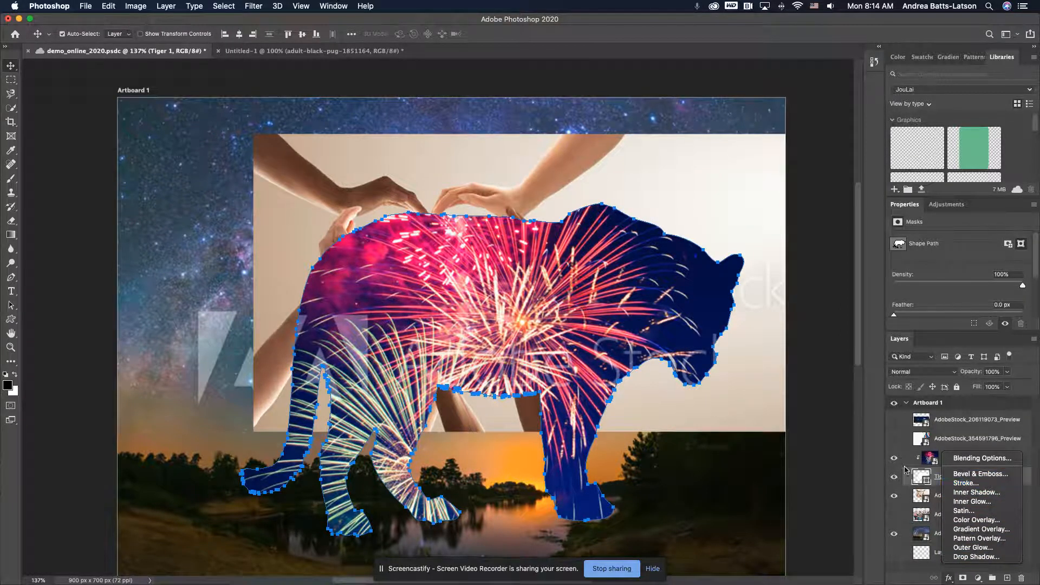
click(920, 478)
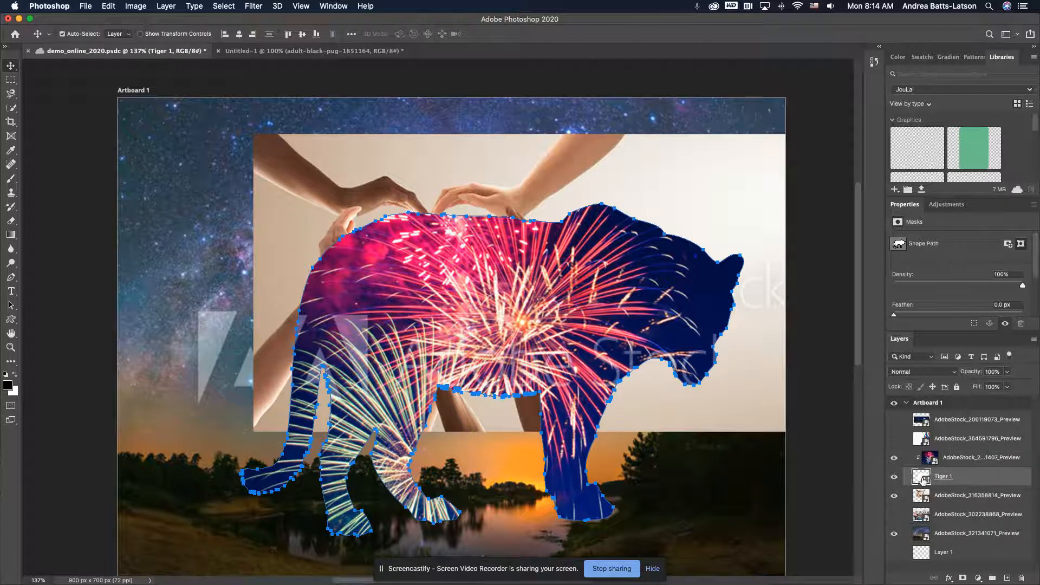
click(948, 578)
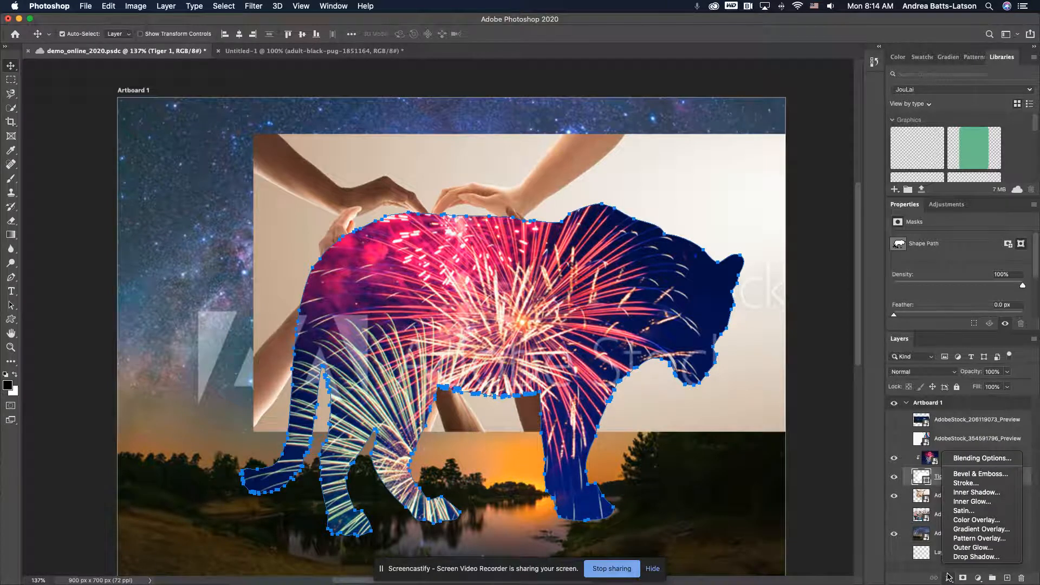
click(970, 484)
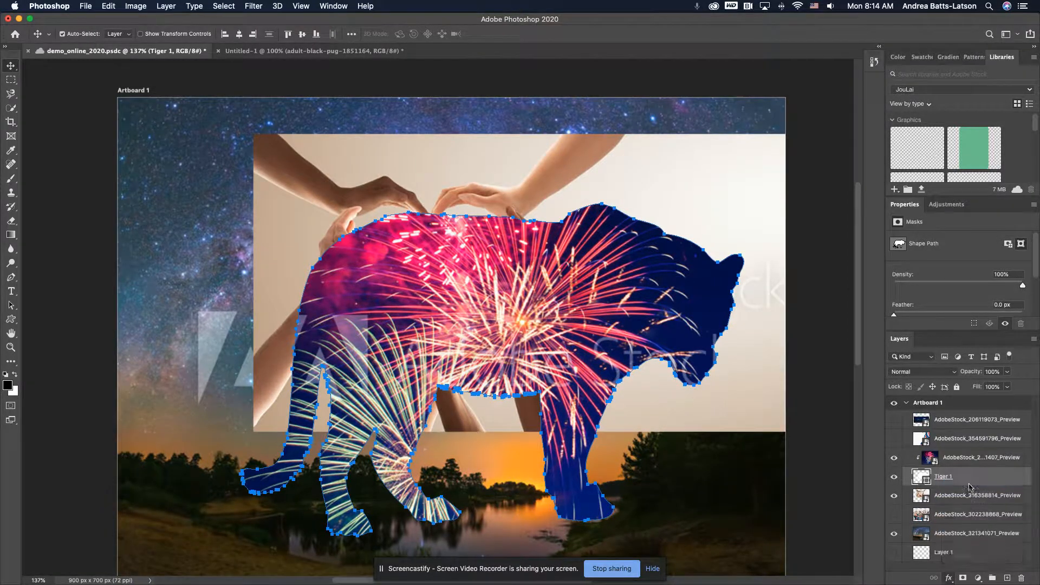
drag(541, 167, 786, 51)
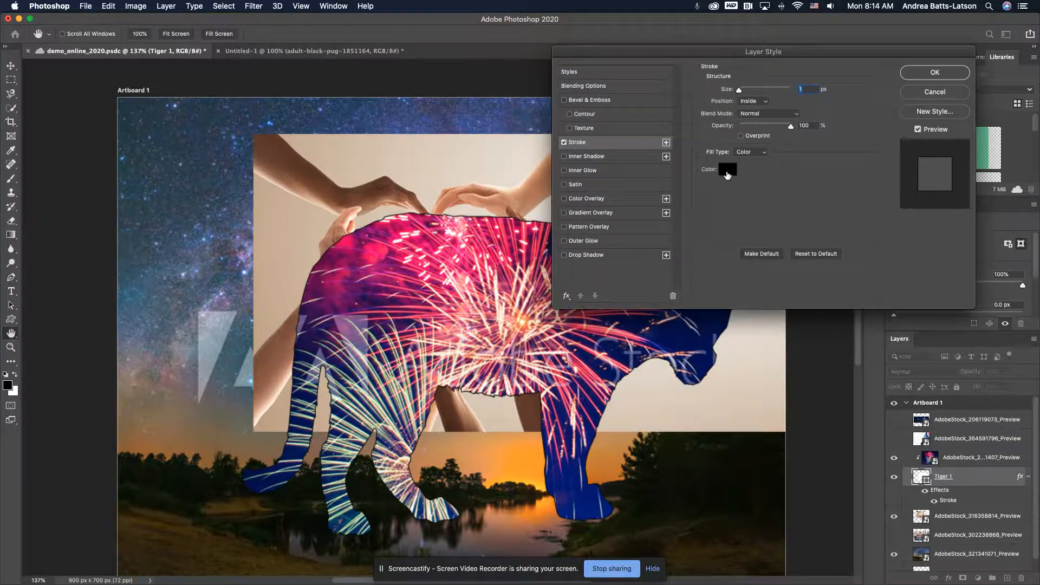
Set the tiger stroke's colour to dark brown 220909 and its size to 9 px
click(728, 172)
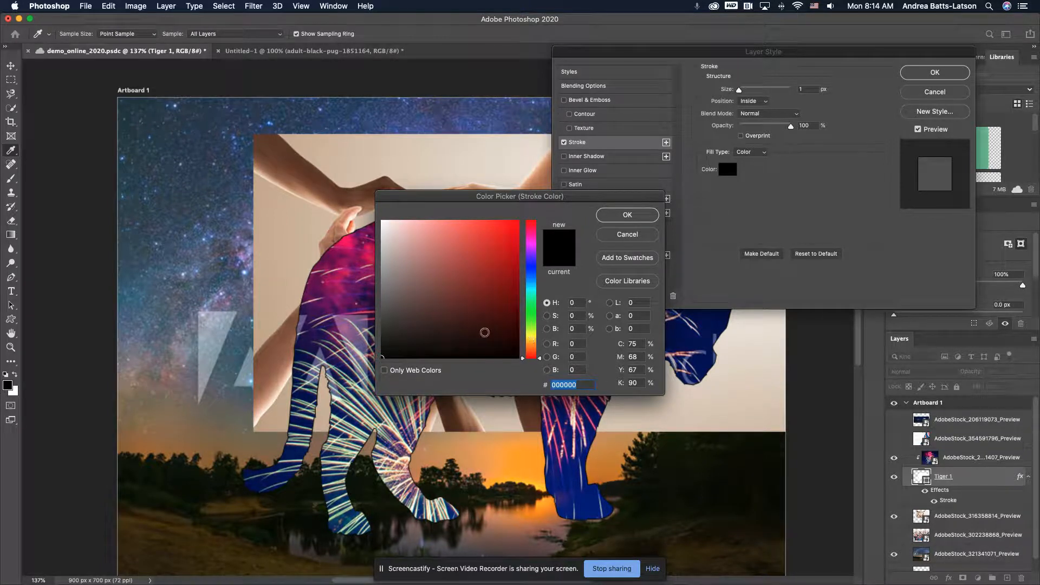
click(482, 340)
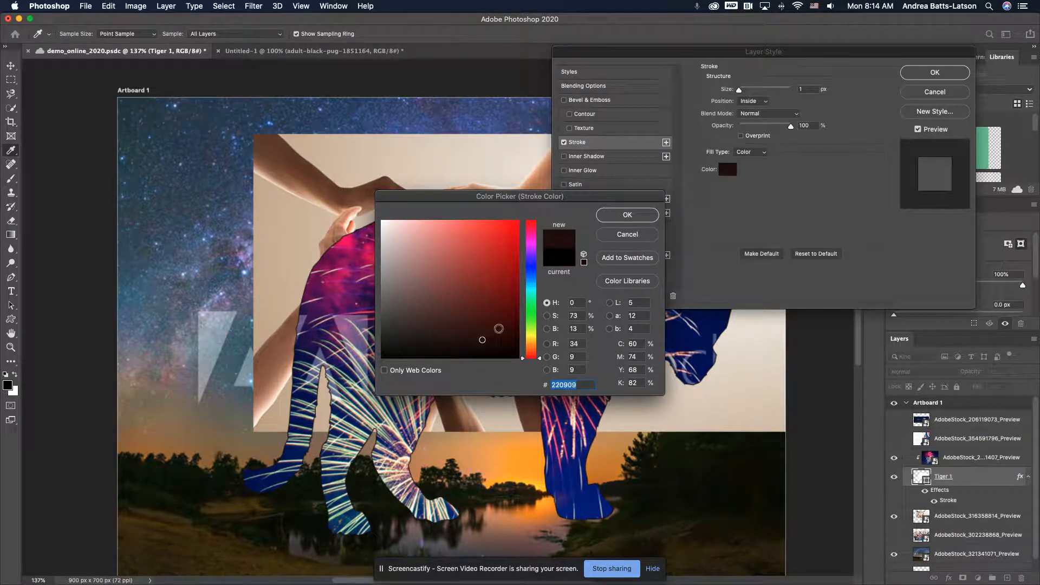
click(609, 217)
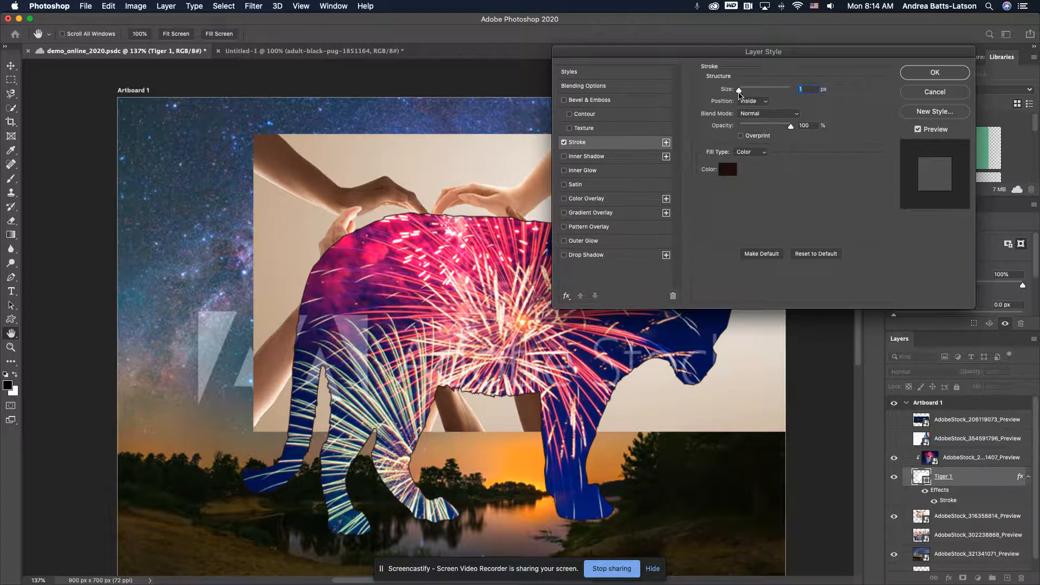
mouse_move(739, 93)
mouse_down()
mouse_move(769, 91)
mouse_move(745, 92)
mouse_up()
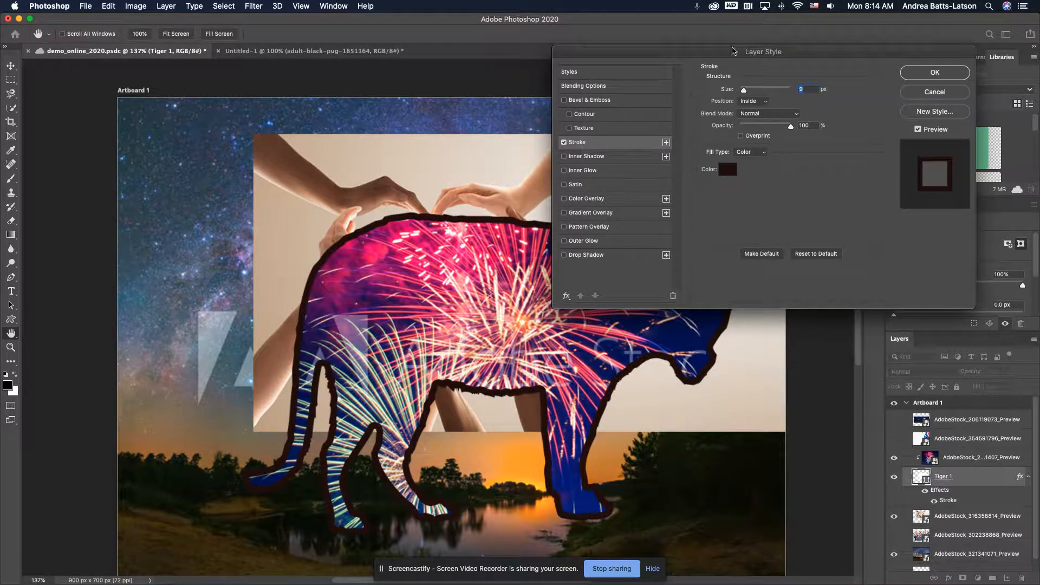
Change the tiger stroke's colour to bright yellow fff005, moving the style settings off the tiger's head
drag(725, 54, 216, 45)
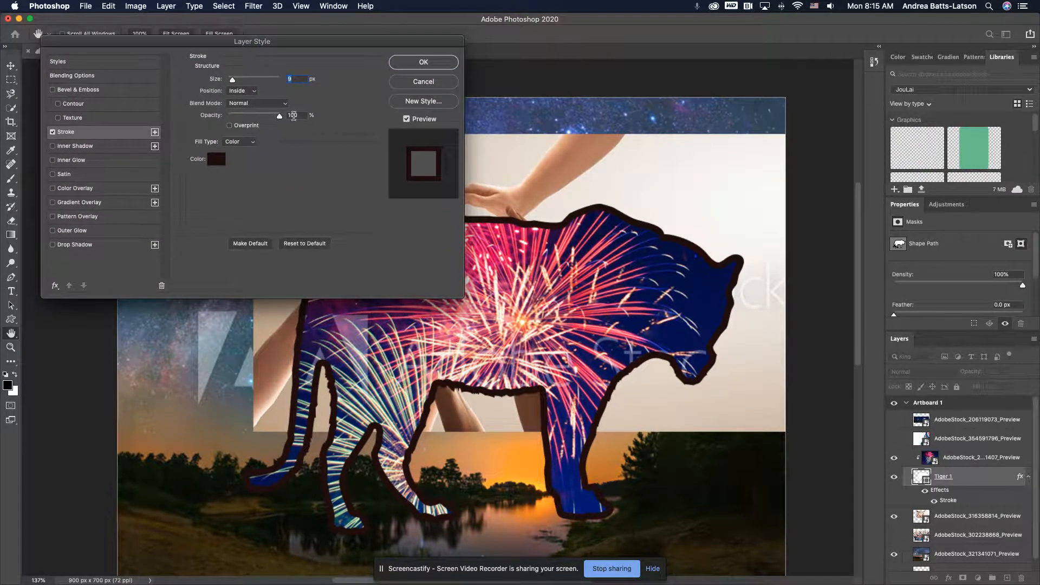
click(218, 159)
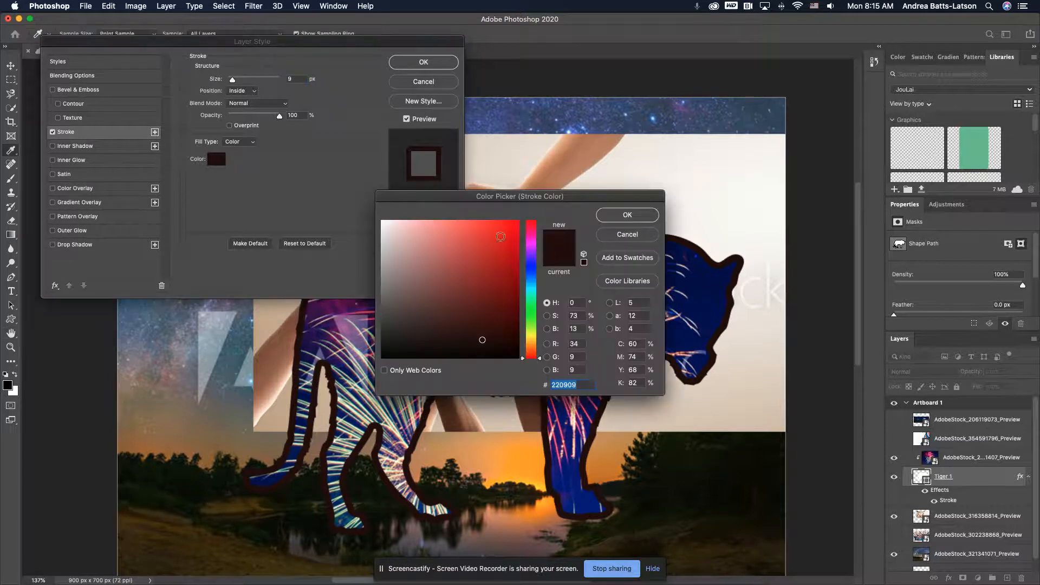
click(532, 337)
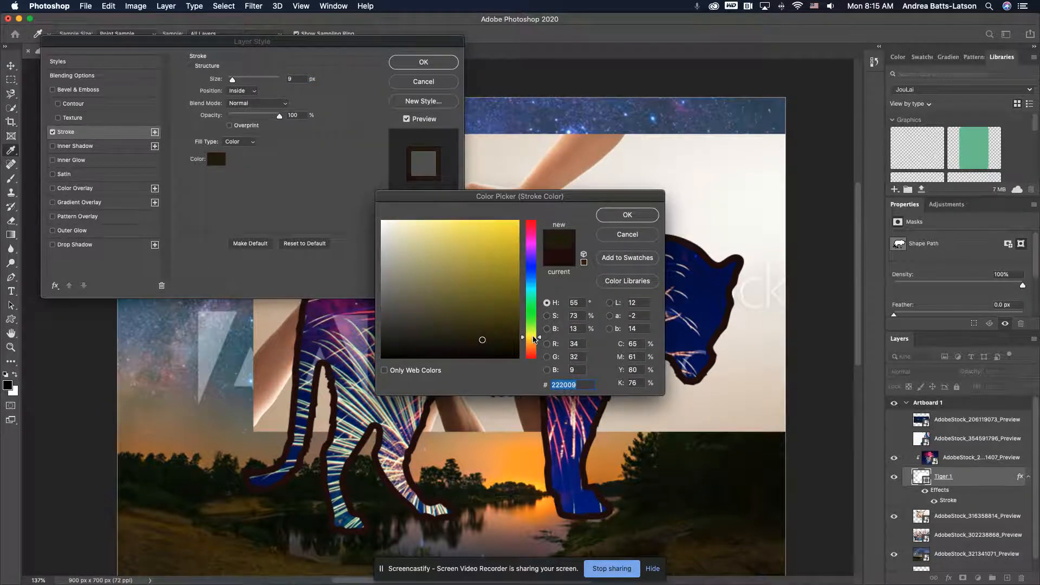
drag(499, 234, 518, 220)
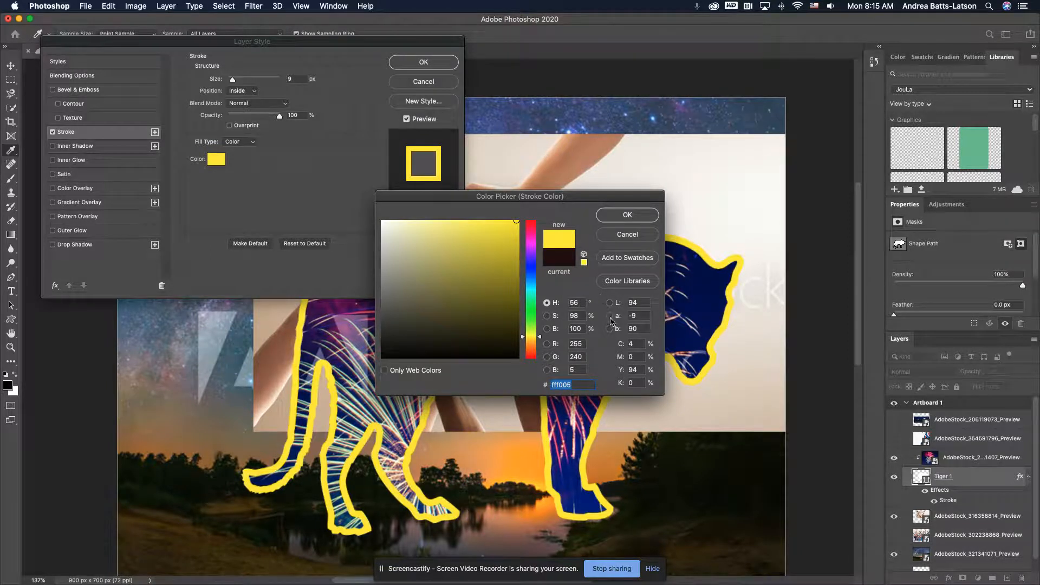
click(628, 215)
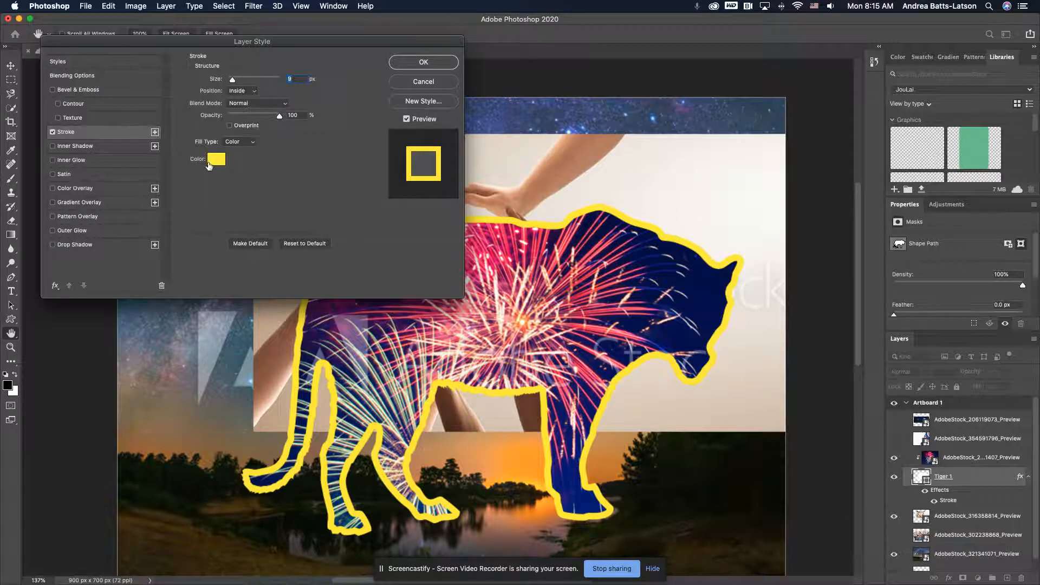
click(216, 159)
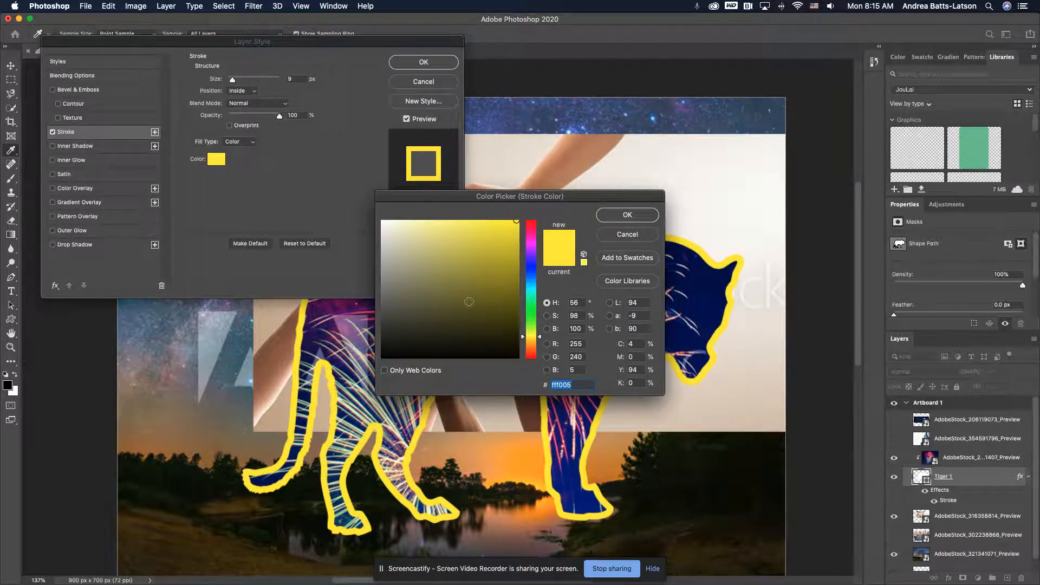
click(605, 224)
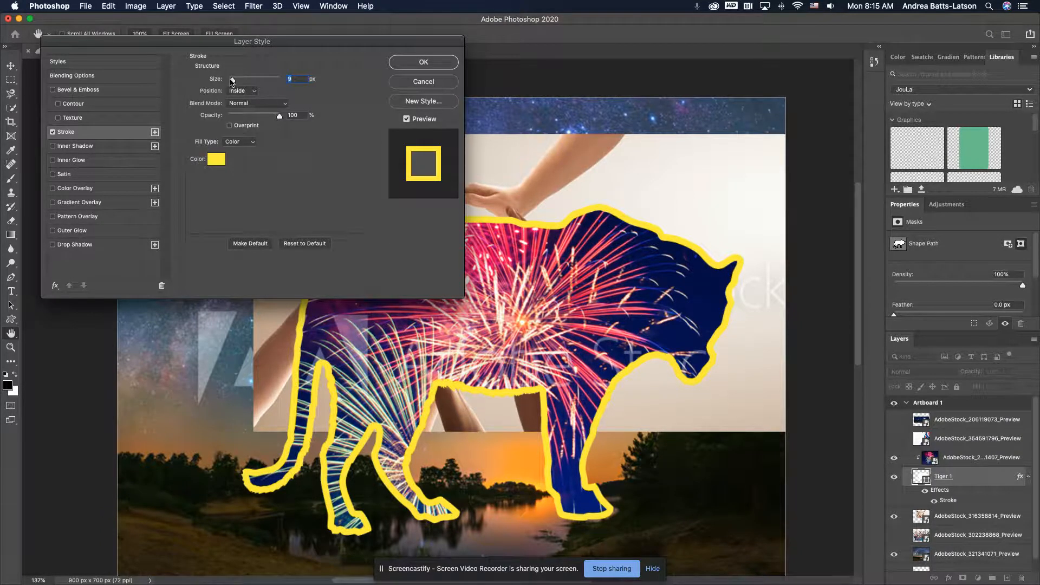
Set the tiger stroke's size to 6 px and its position to Outside
drag(233, 82, 231, 82)
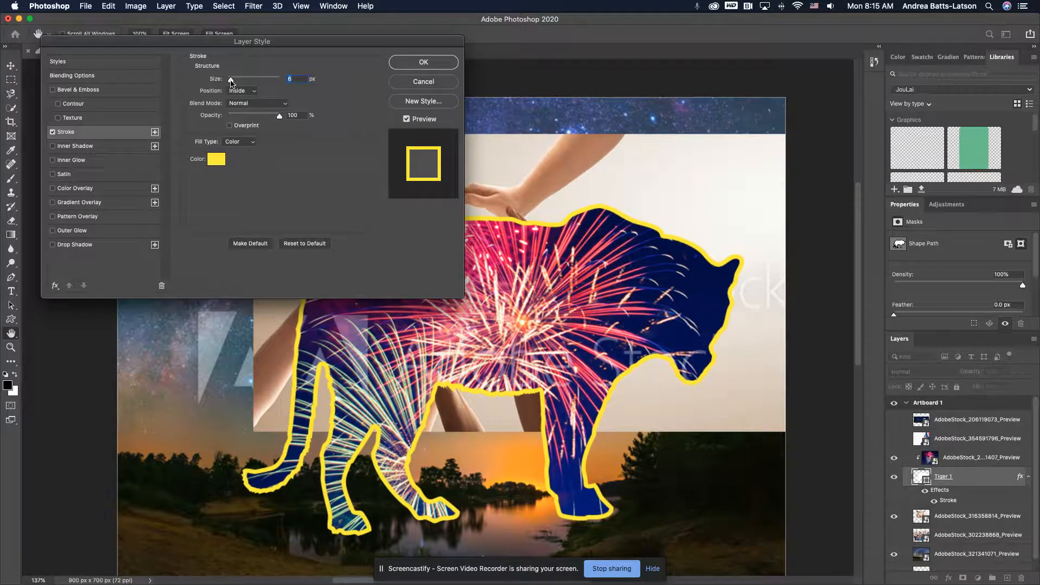
click(257, 94)
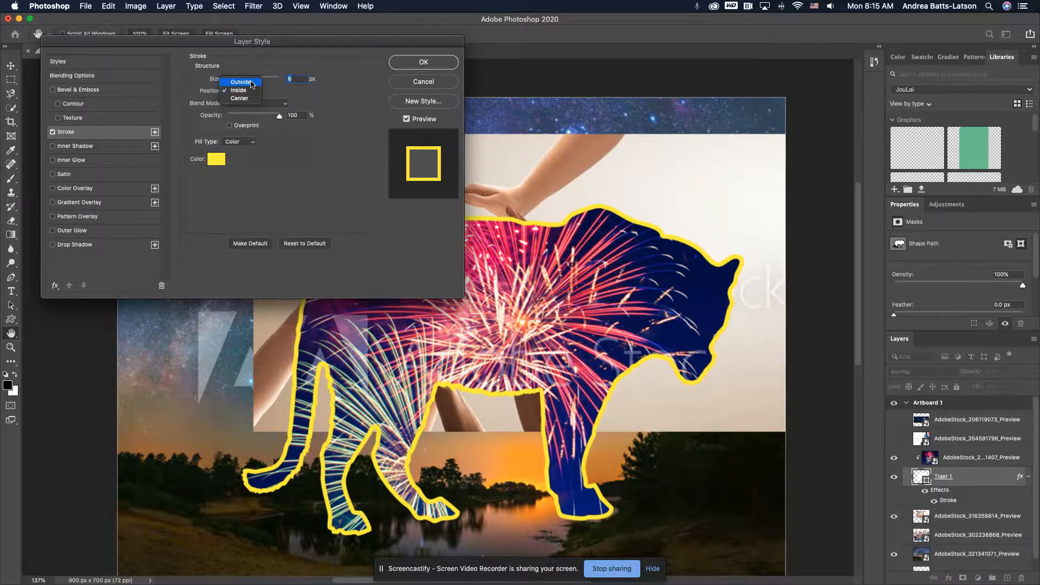
click(252, 84)
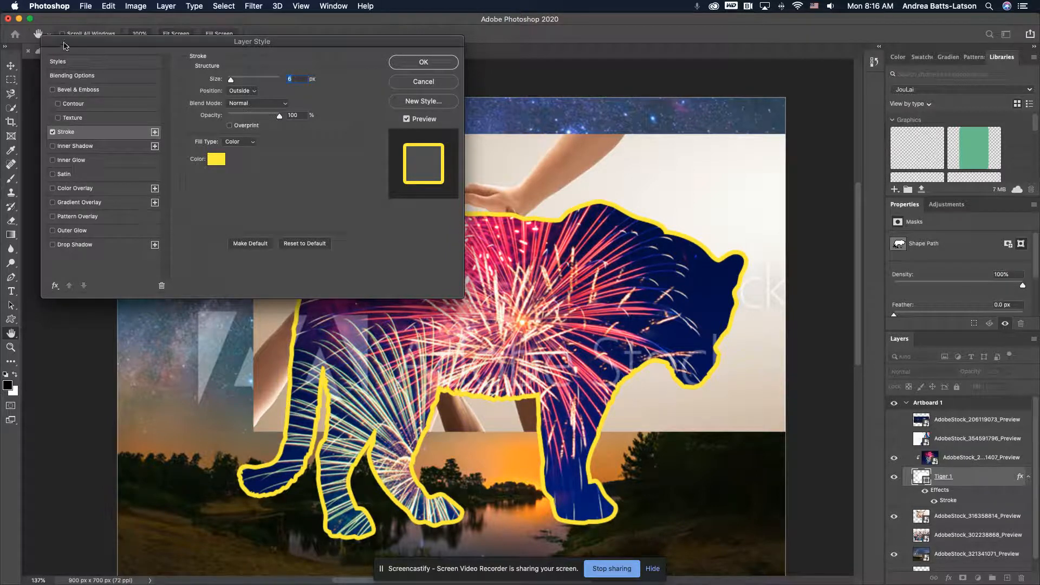
Apply the Stroke layer style settings to the tiger shape
click(413, 68)
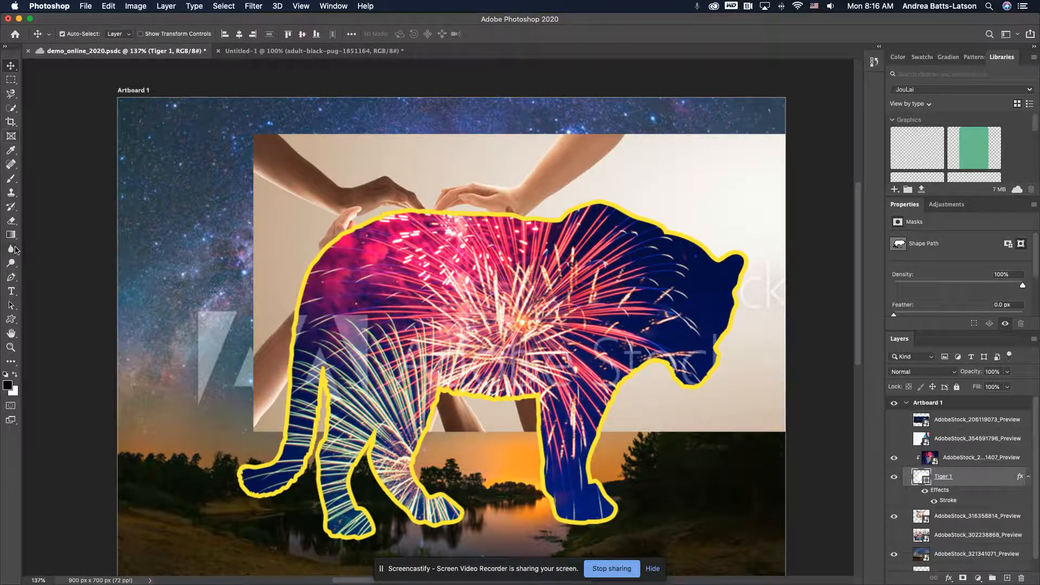
Draw a rounded rectangle about 213 by 130 px over the artboard's left edge and move its layer above AdobeStock_354591796_Preview
click(11, 320)
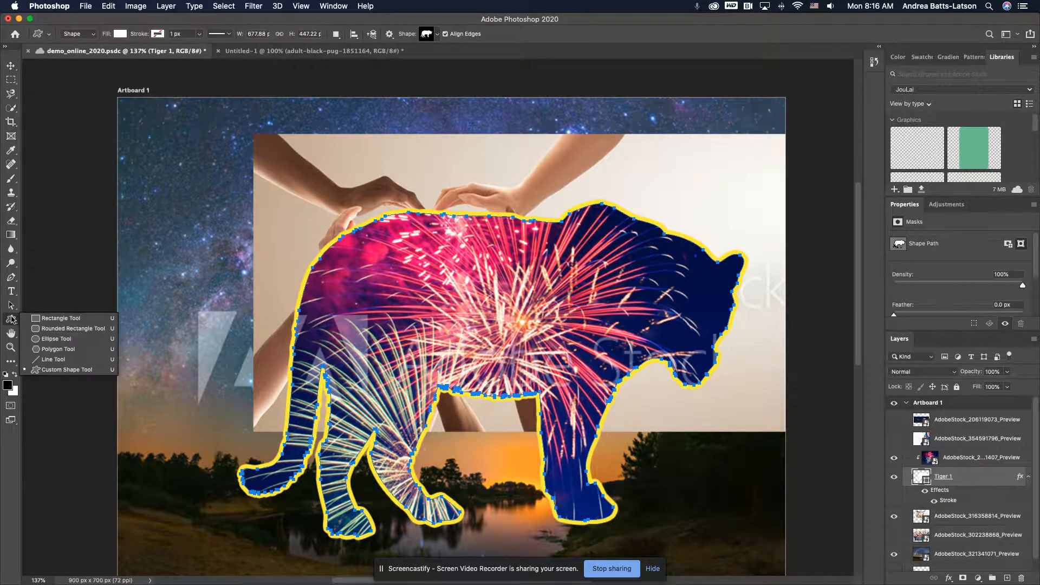
click(43, 328)
drag(90, 168, 247, 264)
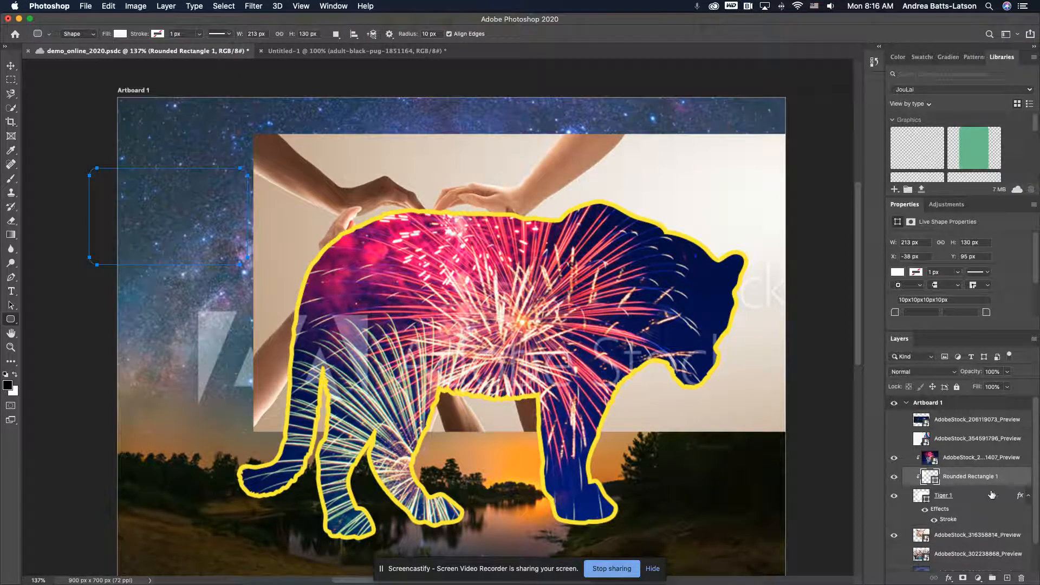
drag(970, 480, 954, 431)
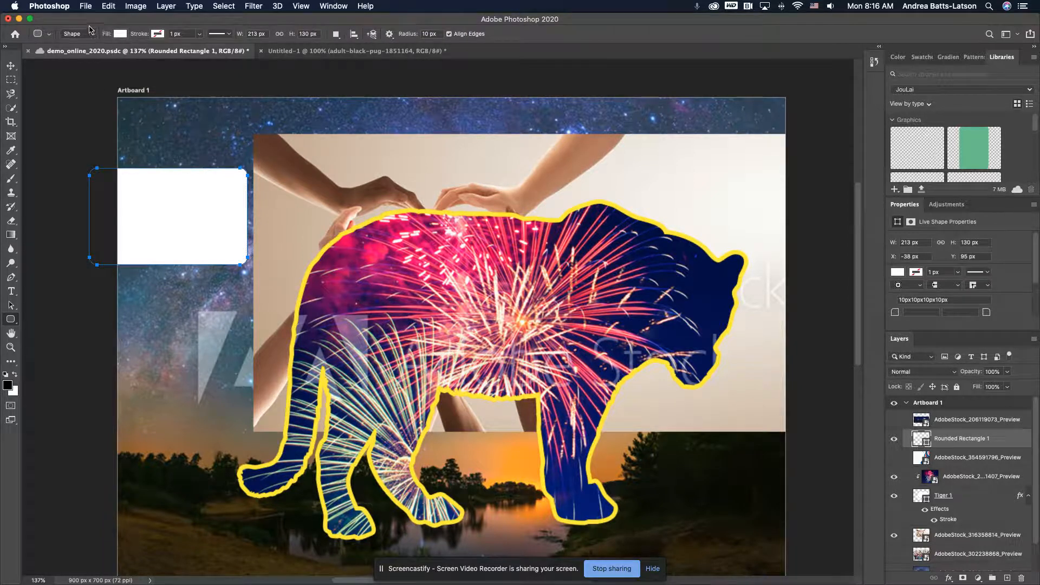
Fill the rounded rectangle with the light red swatch from the Pastel colour group
click(121, 35)
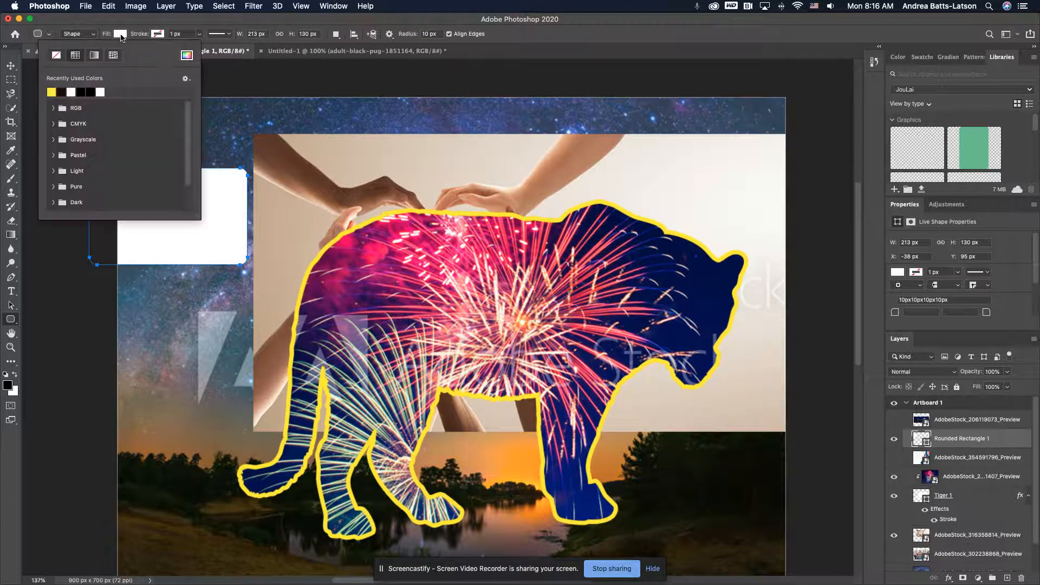
click(54, 140)
click(54, 140)
click(122, 20)
click(120, 33)
click(54, 155)
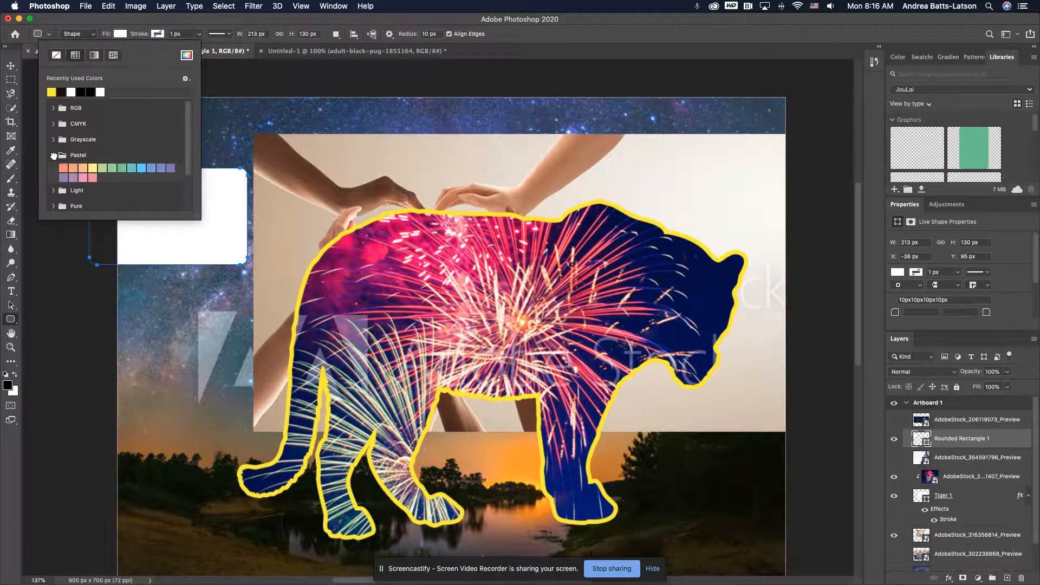
click(92, 177)
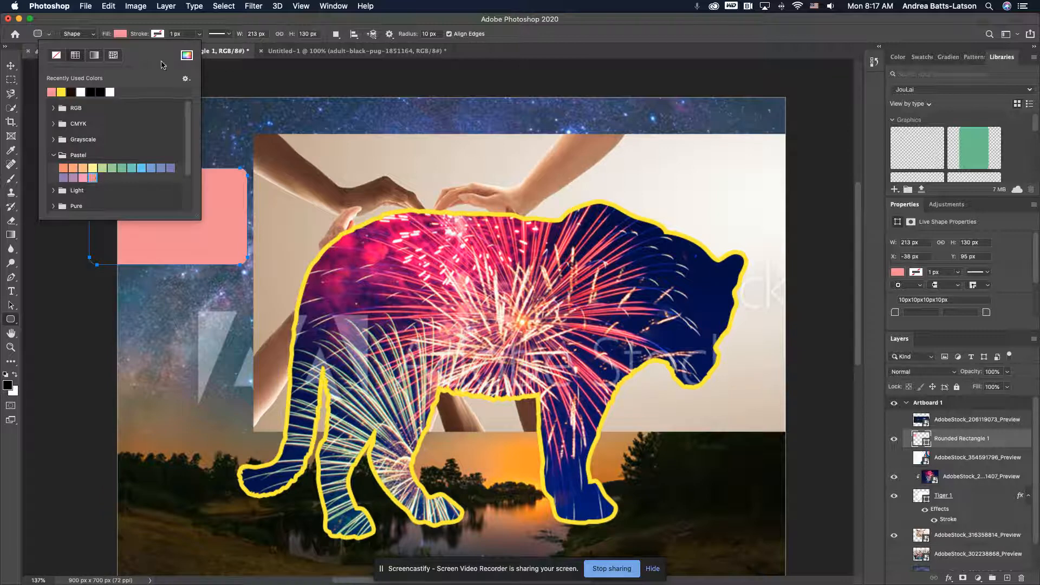
click(121, 20)
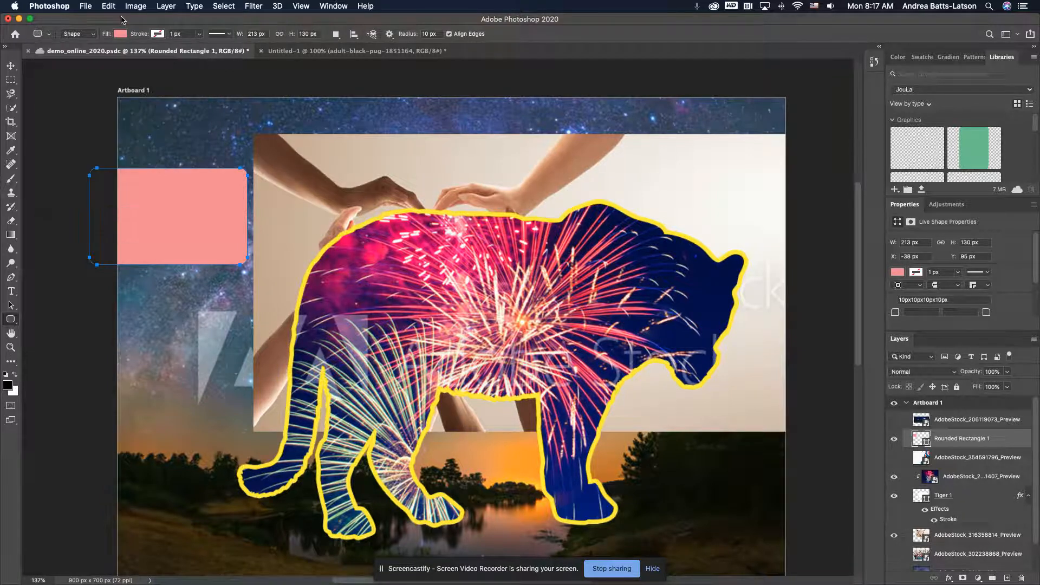
Give the rounded rectangle a dark red stroke from the Dark swatch group, 9 px wide
click(159, 35)
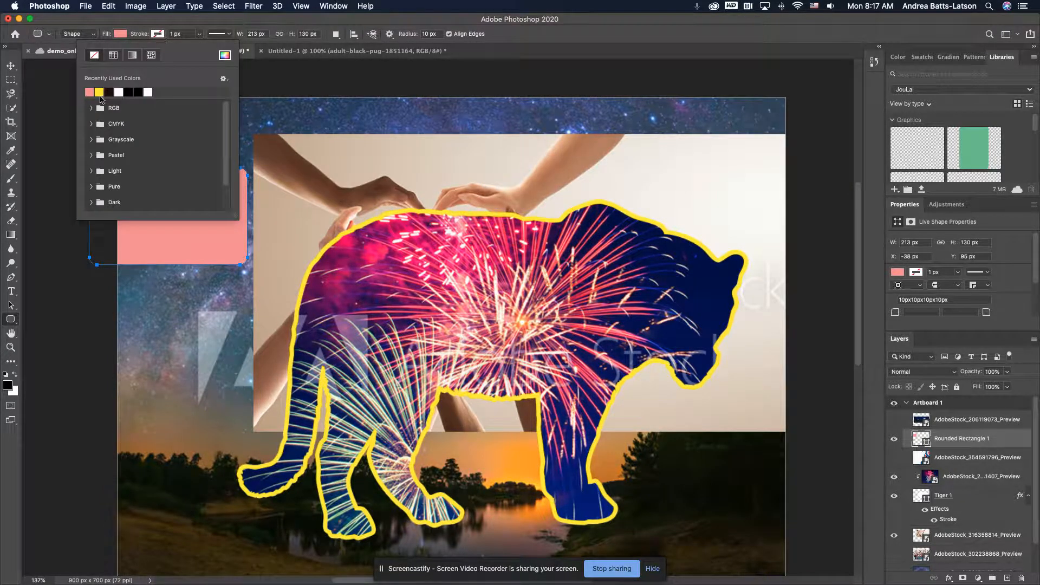
click(93, 202)
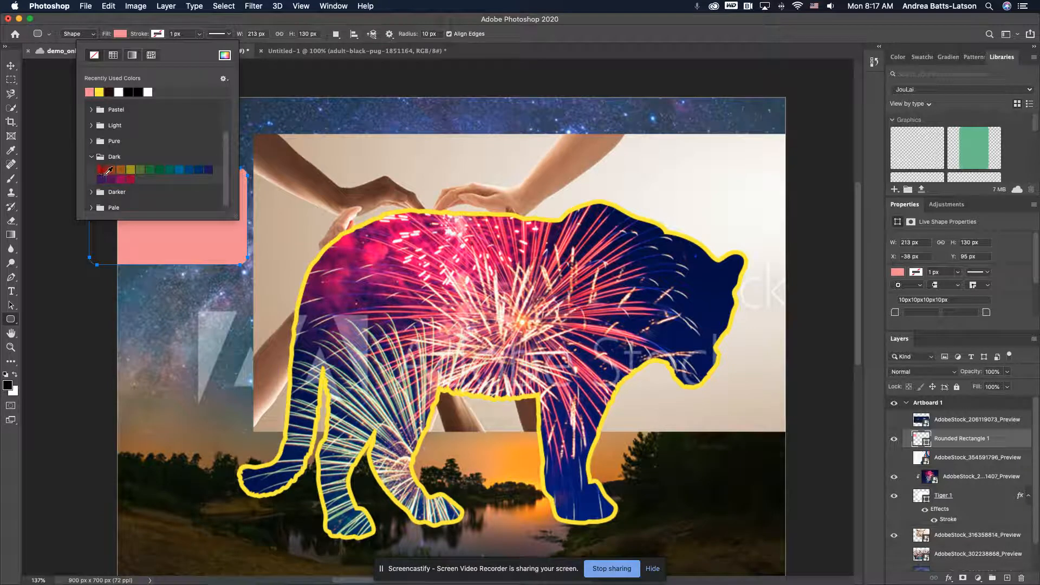
click(100, 170)
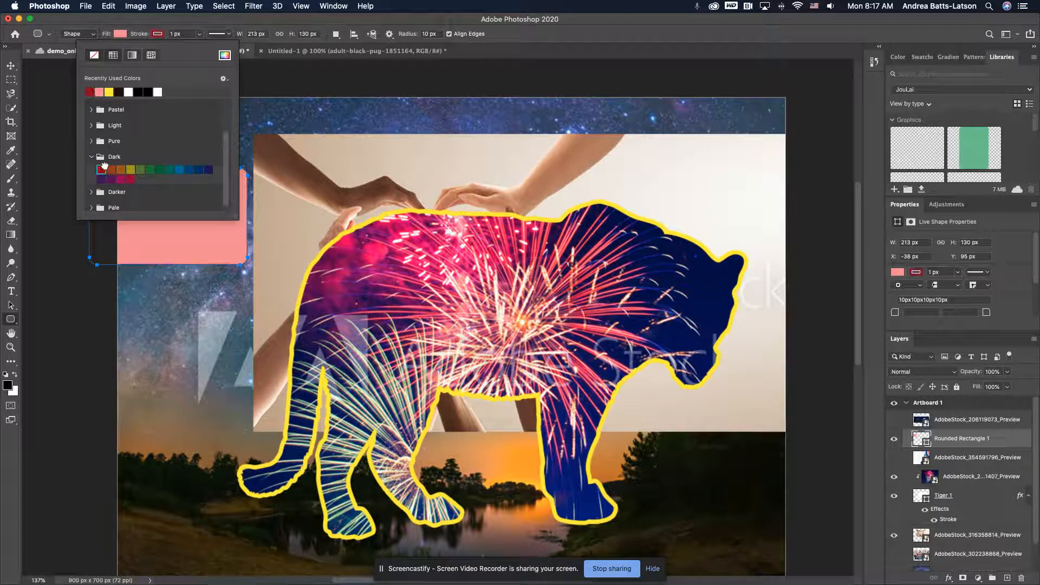
click(199, 34)
mouse_move(200, 49)
mouse_down()
mouse_move(235, 50)
mouse_move(201, 49)
mouse_up()
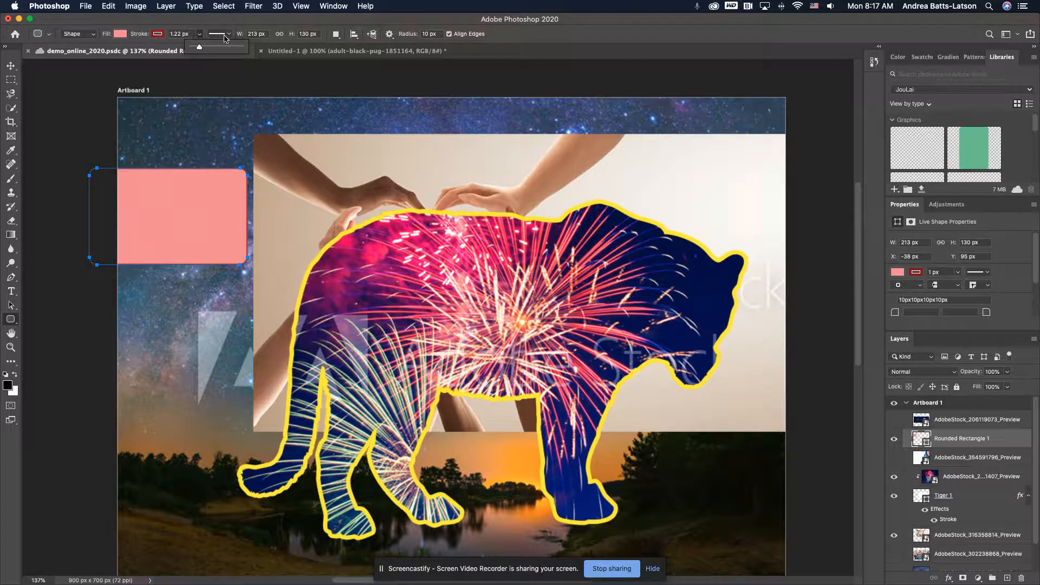
click(133, 36)
mouse_move(137, 37)
mouse_down()
mouse_move(176, 42)
mouse_move(138, 41)
mouse_up()
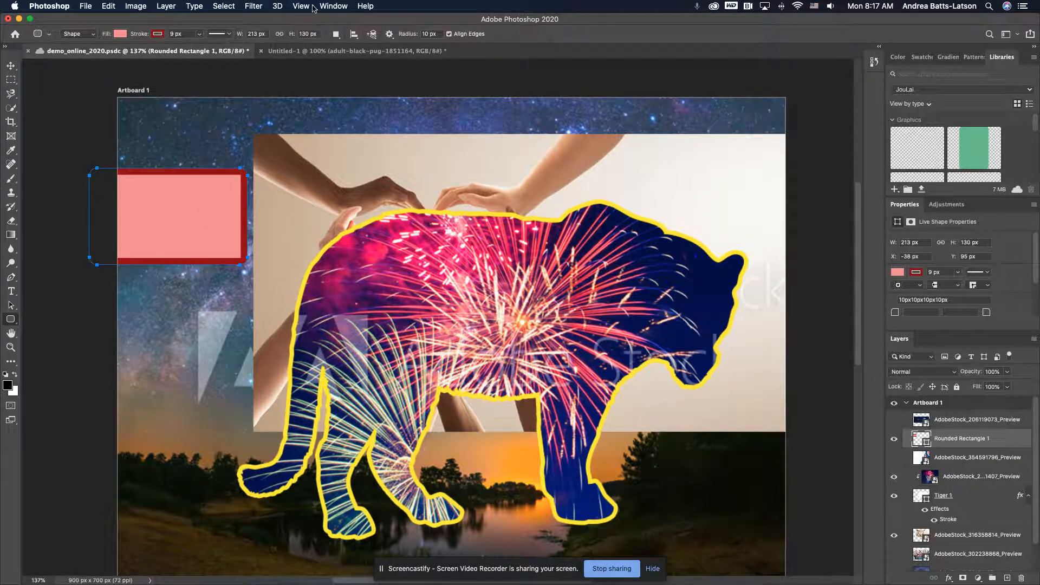
Delete the rounded rectangle from the artboard
click(11, 65)
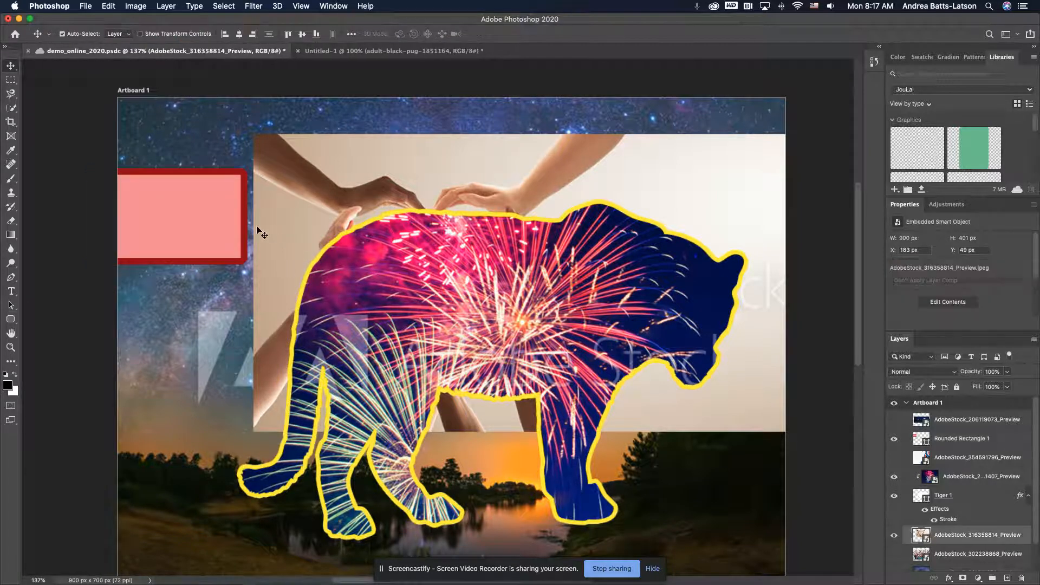
key(Delete)
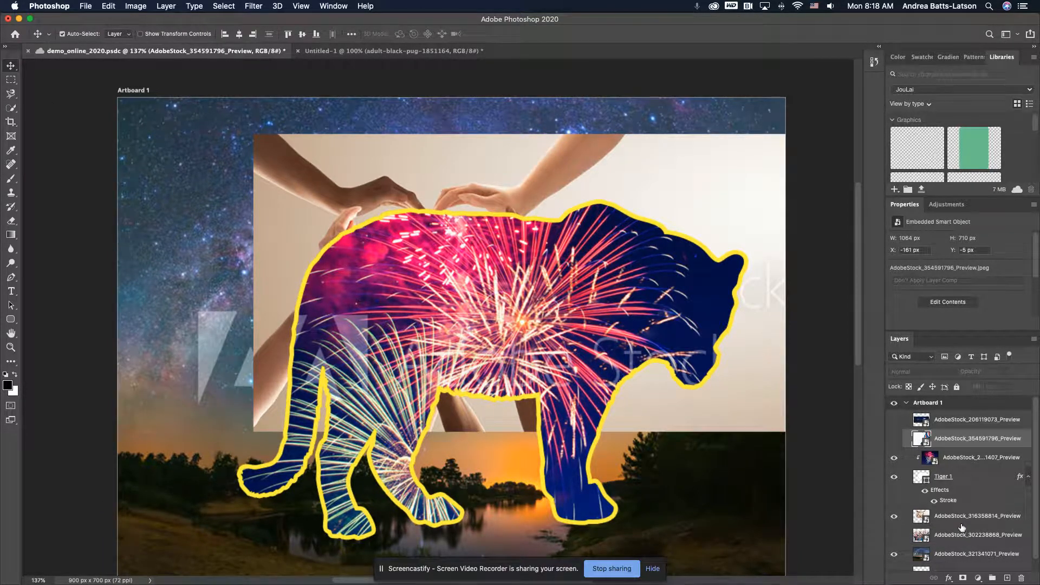
Select the Tiger 1 layer, activate the Brush tool and save the document
scroll(960, 522, down, 1)
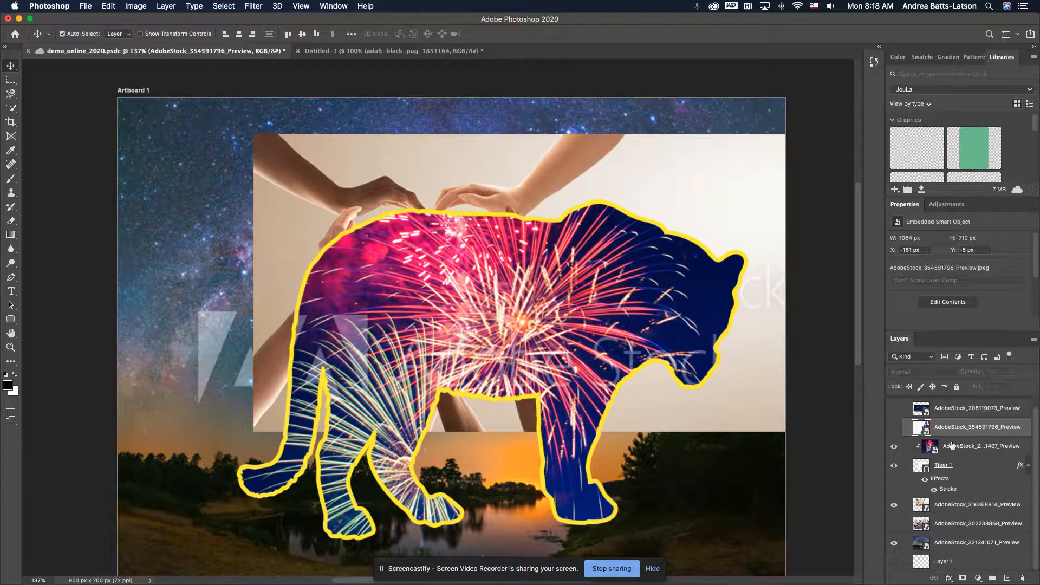
click(956, 465)
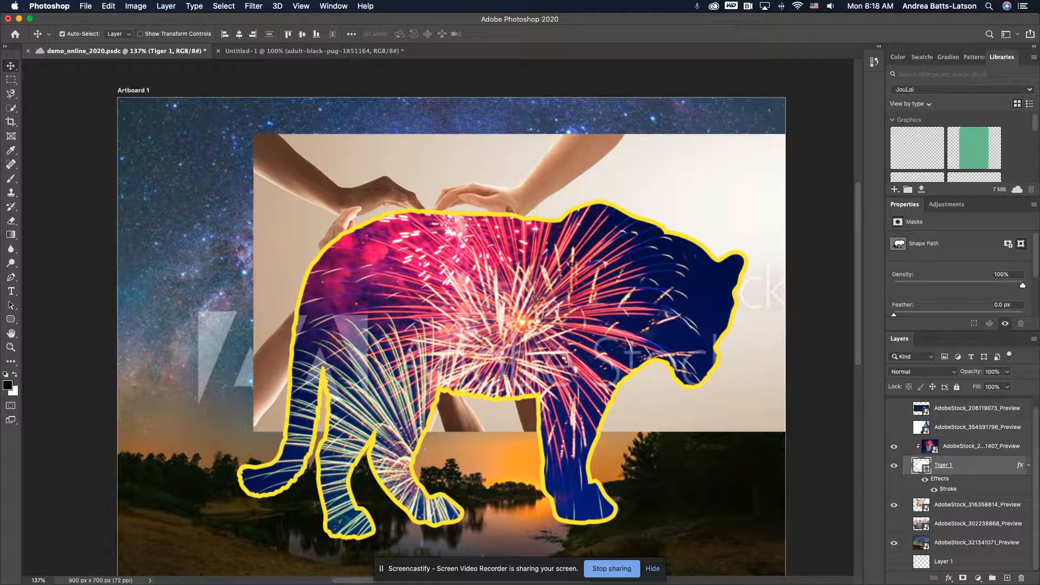
key(b)
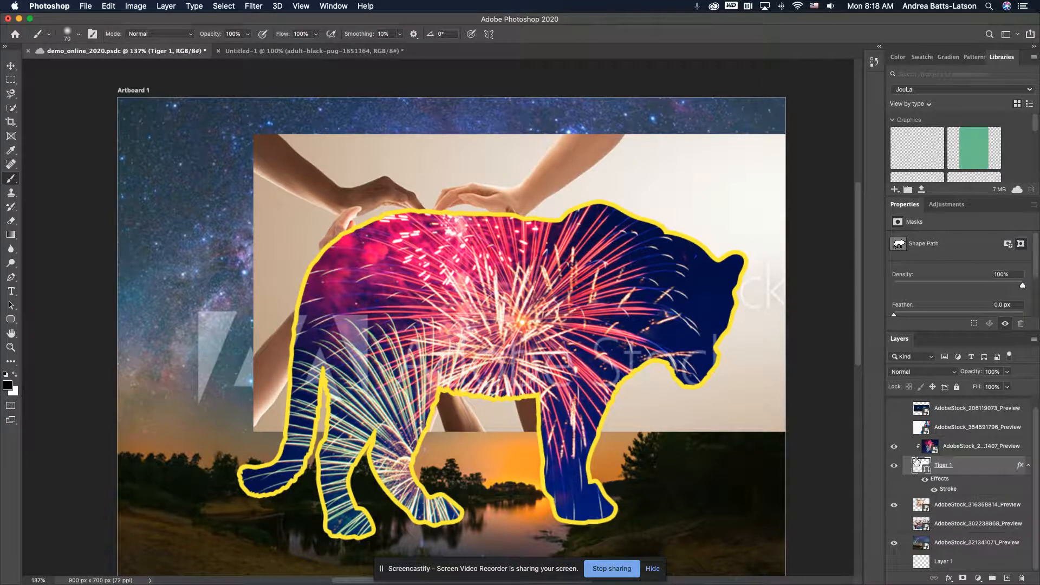
key(super+s)
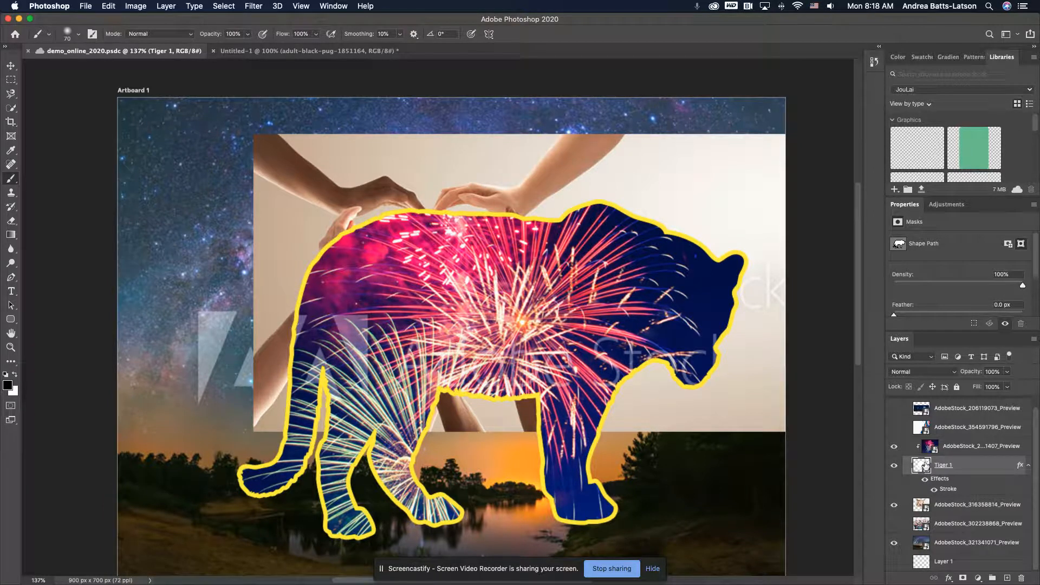
Hide all image layers and the tiger shape, leaving only Layer 1 shown and selected
scroll(962, 502, up, 1)
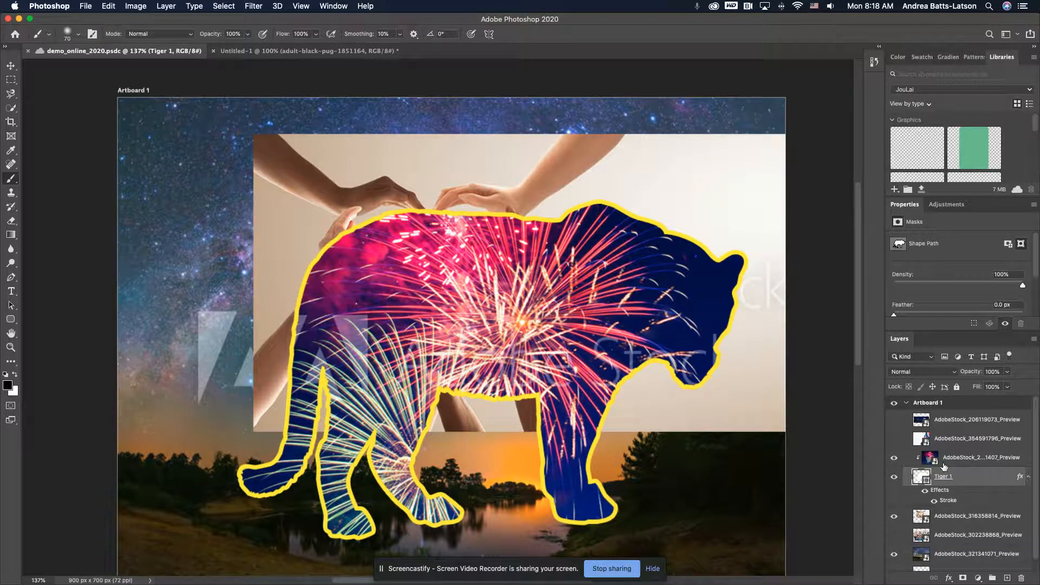
scroll(940, 532, down, 1)
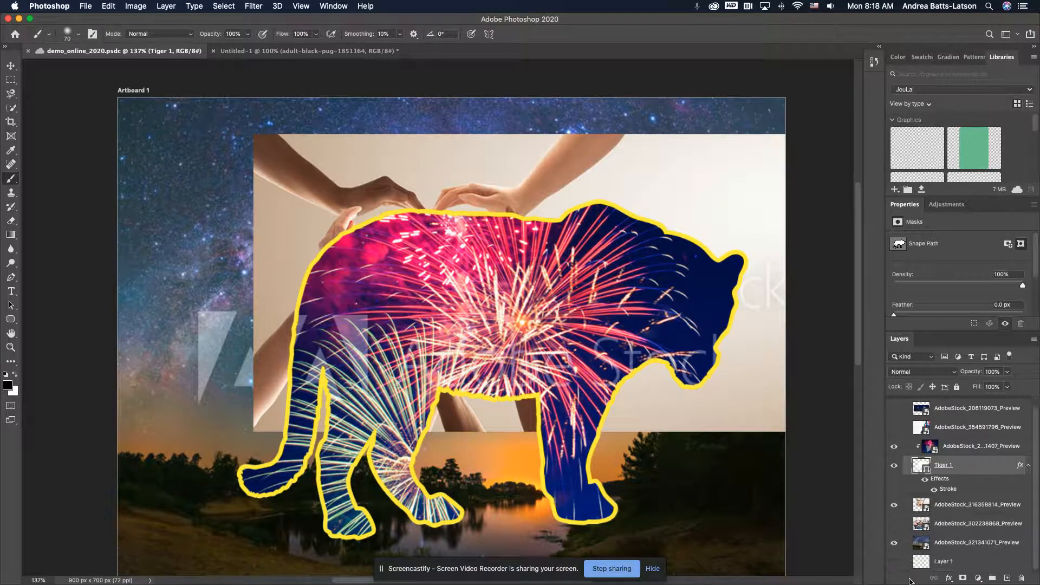
click(894, 542)
alt+click(894, 446)
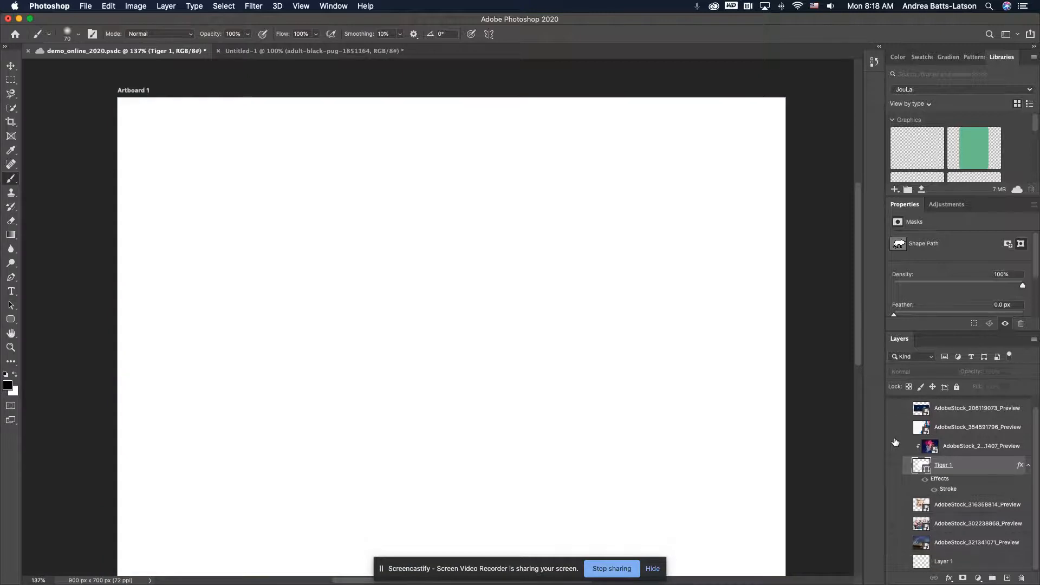
click(895, 563)
click(943, 563)
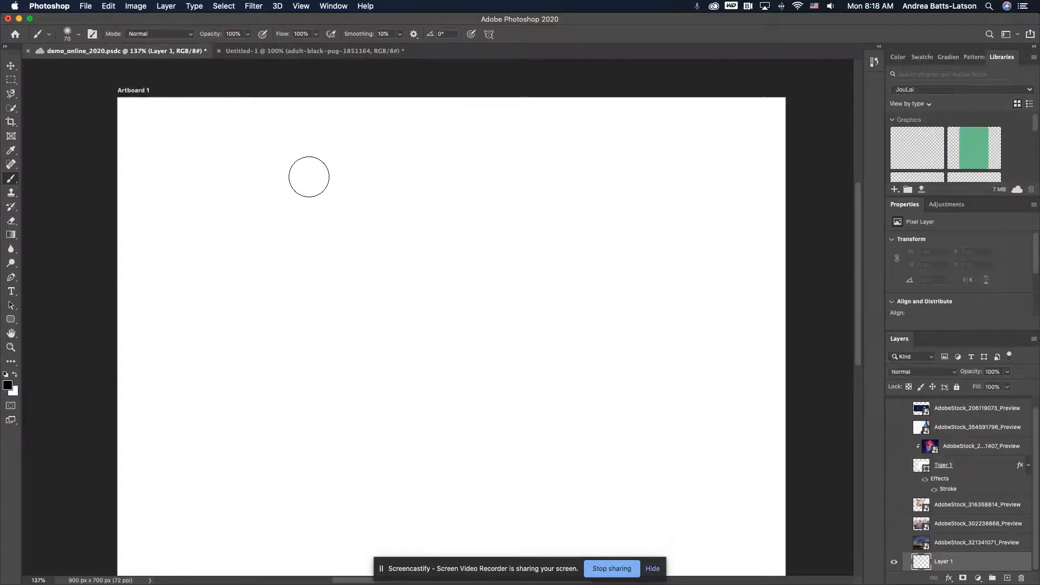
Paint a looping freehand black stroke across Layer 1 with the 70 px soft brush and undo it
mouse_move(219, 224)
mouse_down()
mouse_move(374, 264)
mouse_move(423, 343)
mouse_move(458, 335)
mouse_move(390, 216)
mouse_move(347, 265)
mouse_move(248, 303)
mouse_move(186, 289)
mouse_move(183, 173)
mouse_move(257, 162)
mouse_move(449, 251)
mouse_move(535, 278)
mouse_up()
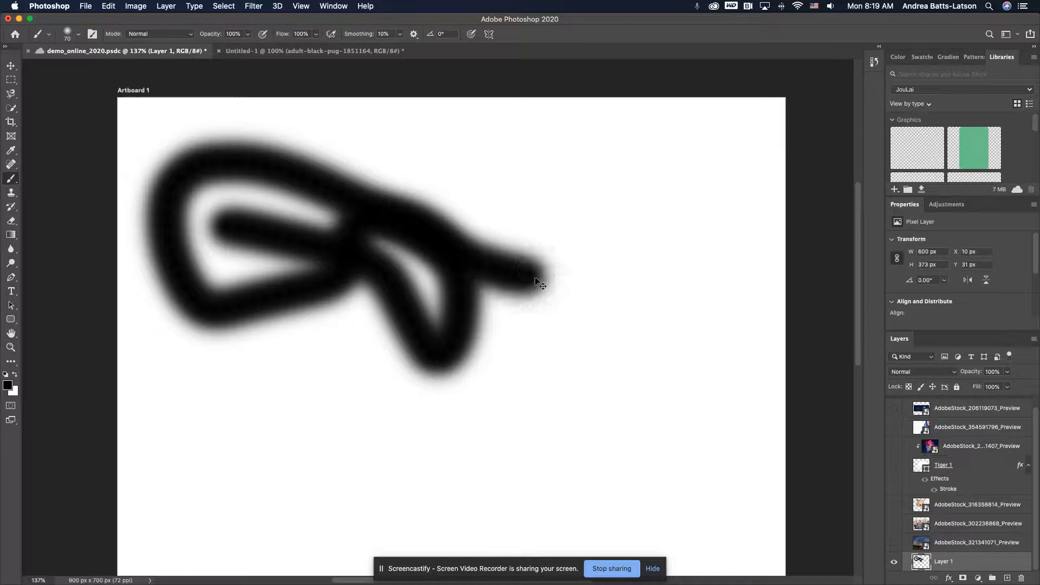
key(super+z)
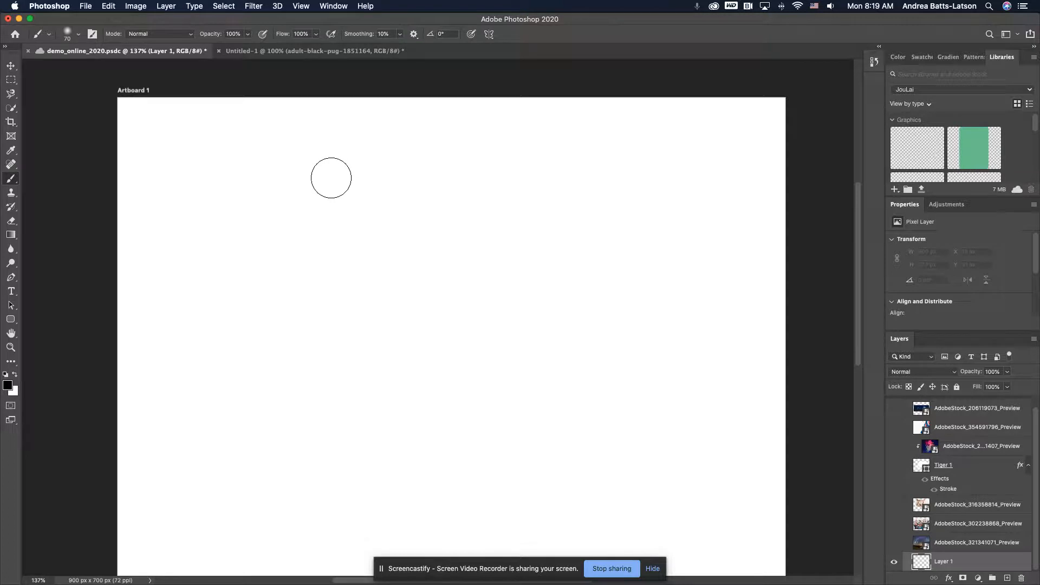
Reduce the brush size to 25 px and handwrite "hello" on Layer 1, adding a large loop beside it and a zigzag underline
key(bracketleft)
key(bracketleft)
key(bracketleft)
key(bracketleft)
key(bracketleft)
key(bracketleft)
key(bracketleft)
scroll(300, 176, right, 1)
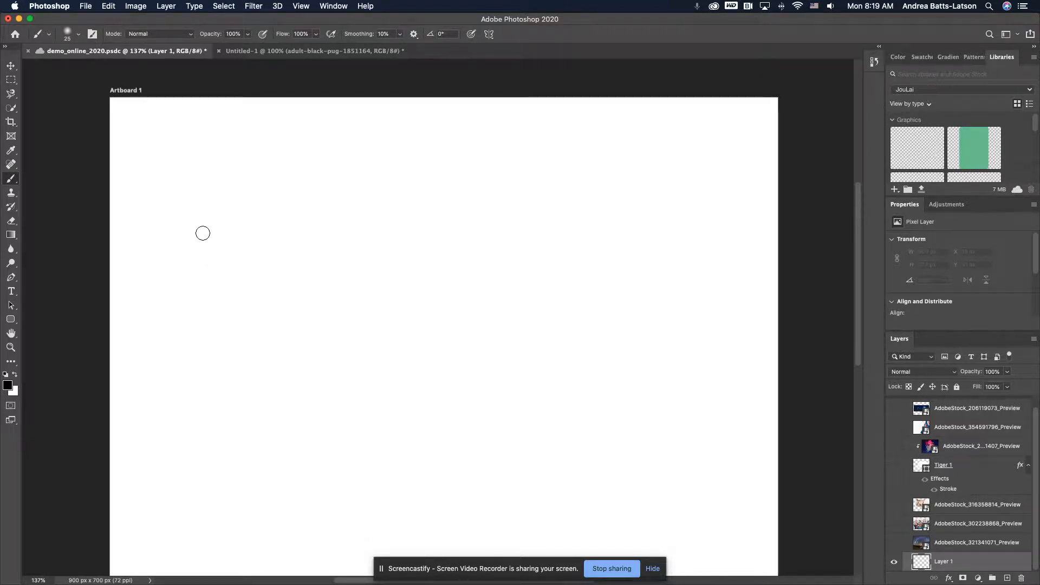
mouse_move(181, 248)
mouse_down()
mouse_move(252, 220)
mouse_move(278, 172)
mouse_move(192, 282)
mouse_up()
mouse_move(244, 235)
mouse_down()
mouse_move(243, 278)
mouse_move(327, 259)
mouse_move(313, 253)
mouse_move(269, 279)
mouse_move(329, 292)
mouse_move(402, 267)
mouse_move(371, 255)
mouse_move(315, 314)
mouse_move(357, 326)
mouse_move(448, 285)
mouse_move(421, 281)
mouse_move(374, 324)
mouse_move(400, 346)
mouse_move(435, 331)
mouse_move(418, 344)
mouse_move(423, 359)
mouse_move(443, 335)
mouse_move(533, 346)
mouse_up()
mouse_move(582, 413)
mouse_down()
mouse_move(625, 270)
mouse_move(624, 372)
mouse_move(548, 428)
mouse_move(515, 428)
mouse_move(558, 423)
mouse_up()
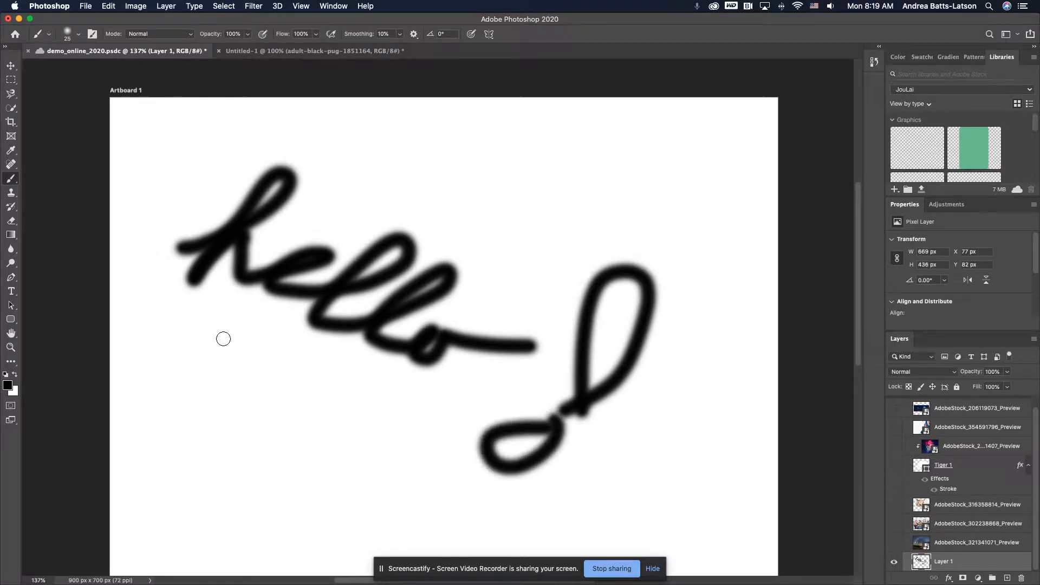
mouse_move(162, 300)
mouse_down()
mouse_move(229, 332)
mouse_move(414, 465)
mouse_move(194, 398)
mouse_move(387, 496)
mouse_up()
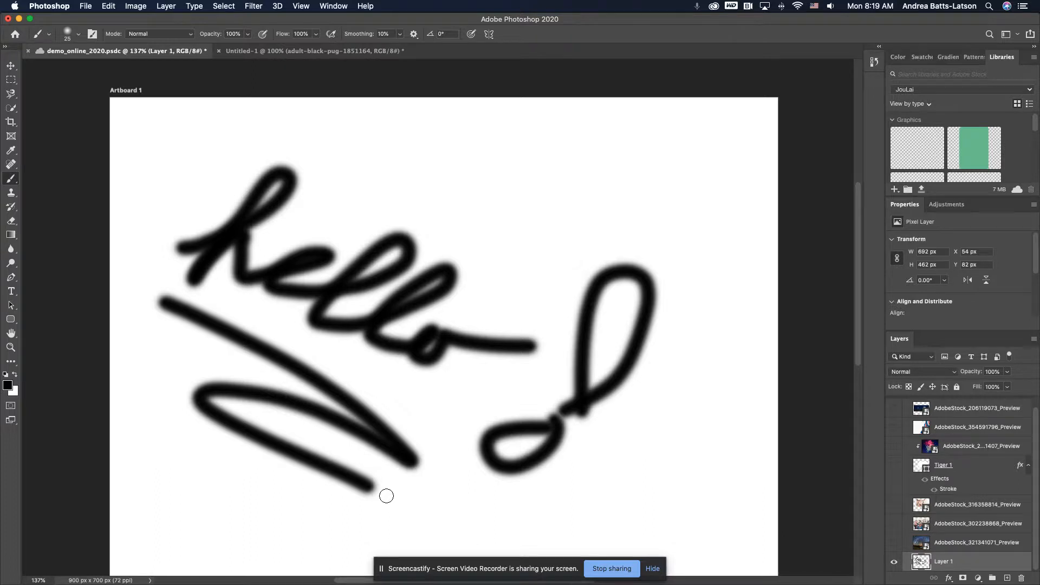
Undo all the handwritten brush strokes on Layer 1
key(super+z)
key(super+z)
key(super+z)
key(super+z)
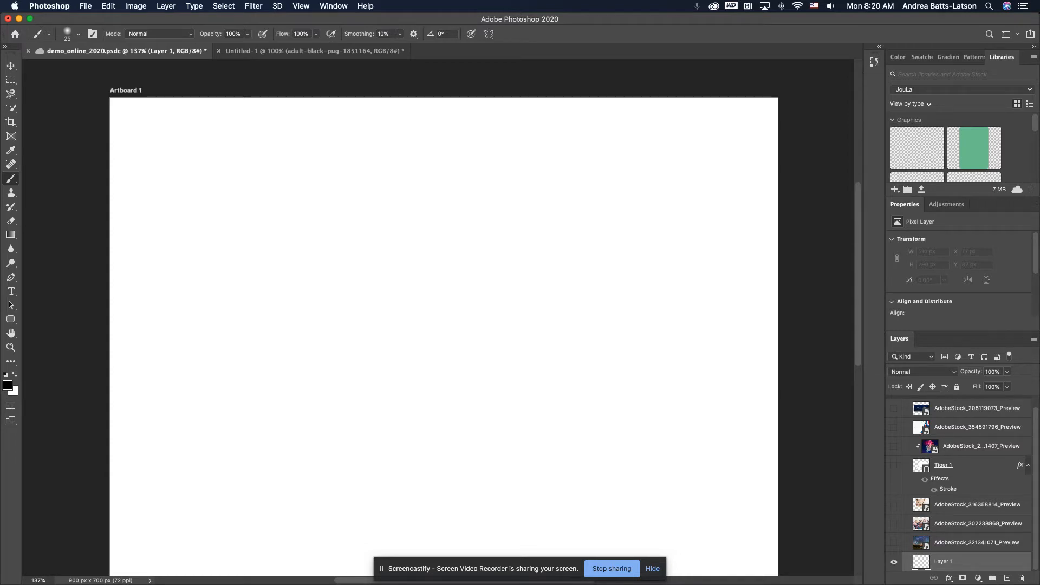
click(85, 4)
click(454, 4)
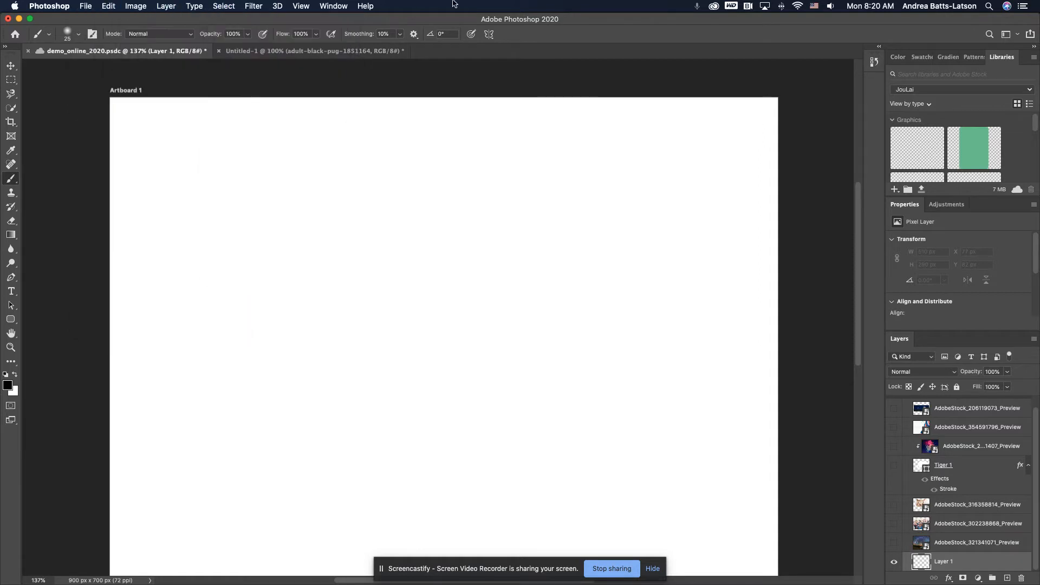